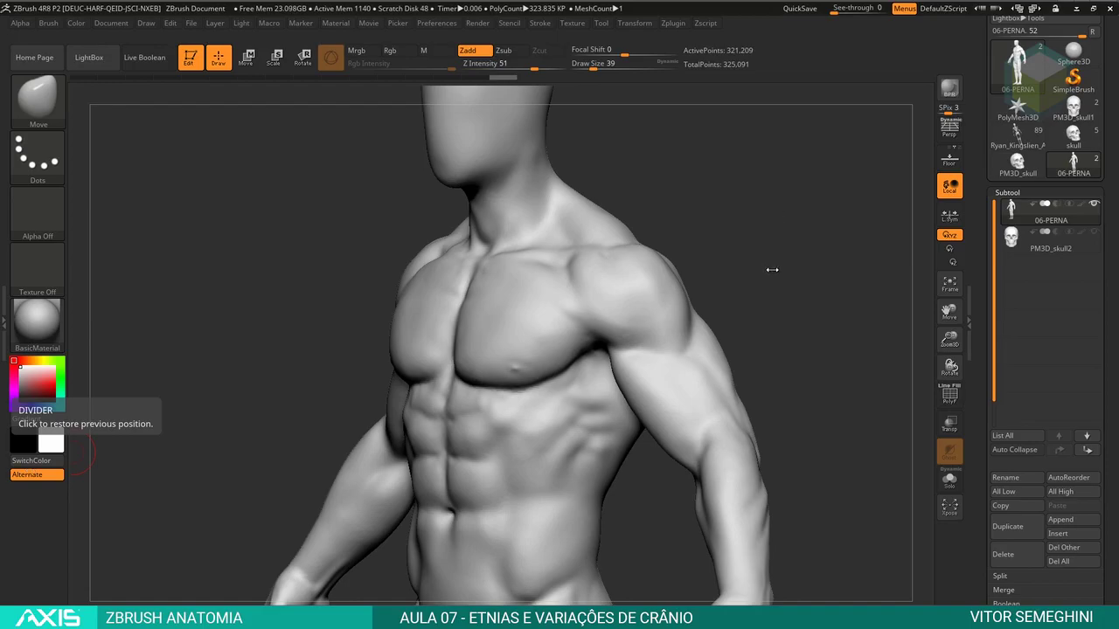
- Rotate the ZBrush figure so it faces straight front
{"action": "mouse_move", "coordinate": [769, 269]}
{"action": "left_mouse_down", "text": "shift"}
{"action": "mouse_move", "coordinate": [796, 263]}
{"action": "mouse_move", "coordinate": [799, 245]}
{"action": "mouse_move", "coordinate": [759, 243]}
{"action": "mouse_move", "coordinate": [805, 270]}
{"action": "mouse_move", "coordinate": [822, 264]}
{"action": "mouse_move", "coordinate": [804, 242]}
{"action": "mouse_move", "coordinate": [789, 257]}
{"action": "mouse_move", "coordinate": [749, 259]}
{"action": "mouse_move", "coordinate": [799, 280]}
{"action": "mouse_move", "coordinate": [739, 276]}
{"action": "mouse_move", "coordinate": [798, 260]}
{"action": "mouse_move", "coordinate": [757, 282]}
{"action": "mouse_move", "coordinate": [757, 342]}
{"action": "mouse_move", "coordinate": [764, 315]}
{"action": "mouse_move", "coordinate": [802, 316]}
{"action": "mouse_move", "coordinate": [734, 302]}
{"action": "mouse_move", "coordinate": [781, 320]}
{"action": "mouse_move", "coordinate": [739, 285]}
{"action": "left_mouse_up", "text": "shift"}
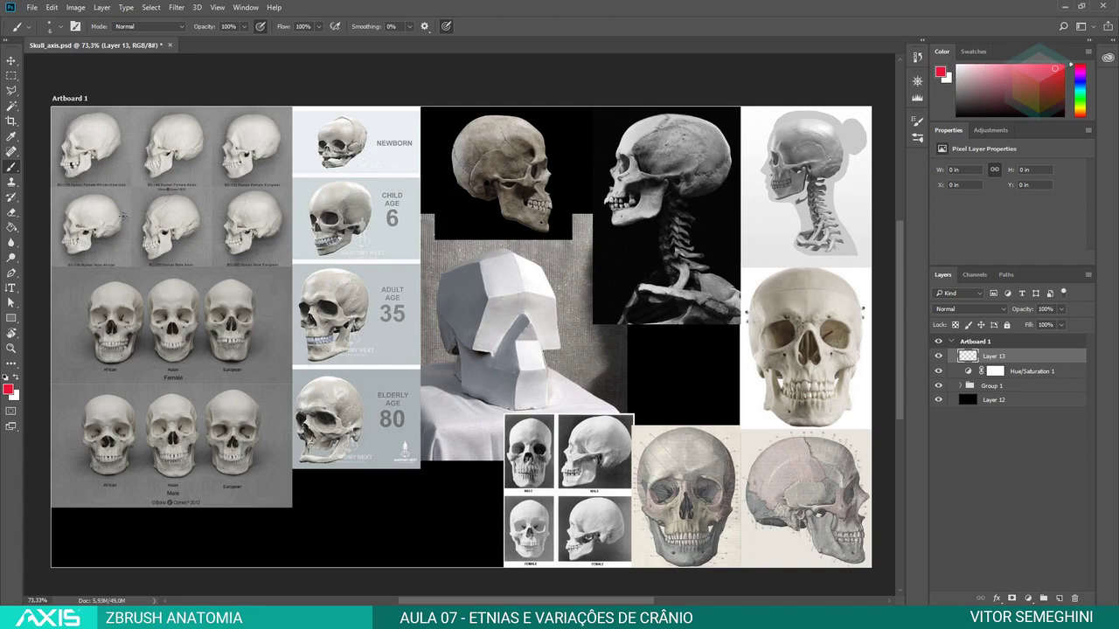
- Zoom in and out across the Photoshop skull reference board
{"action": "scroll", "coordinate": [114, 227], "scroll_direction": "up", "scroll_amount": 2, "text": "alt"}
{"action": "scroll", "coordinate": [112, 245], "scroll_direction": "up", "scroll_amount": 2, "text": "alt"}
{"action": "scroll", "coordinate": [109, 262], "scroll_direction": "up", "scroll_amount": 2, "text": "alt"}
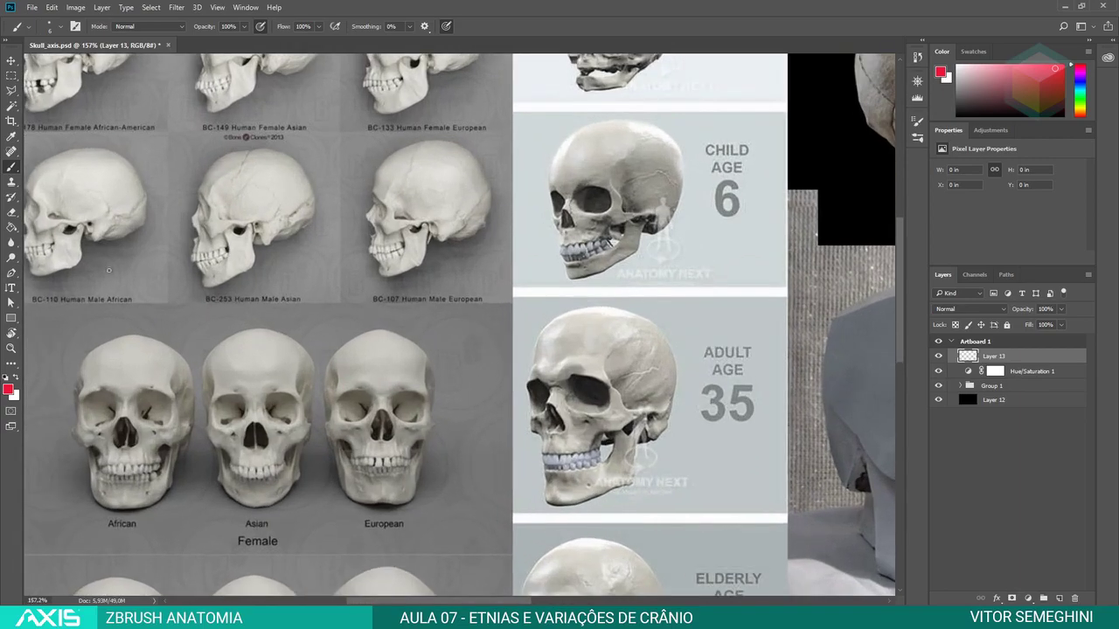
{"action": "scroll", "coordinate": [130, 261], "scroll_direction": "down", "scroll_amount": 3, "text": "alt"}
{"action": "scroll", "coordinate": [349, 306], "scroll_direction": "down", "scroll_amount": 1, "text": "alt"}
{"action": "scroll", "coordinate": [607, 360], "scroll_direction": "down", "scroll_amount": 1}
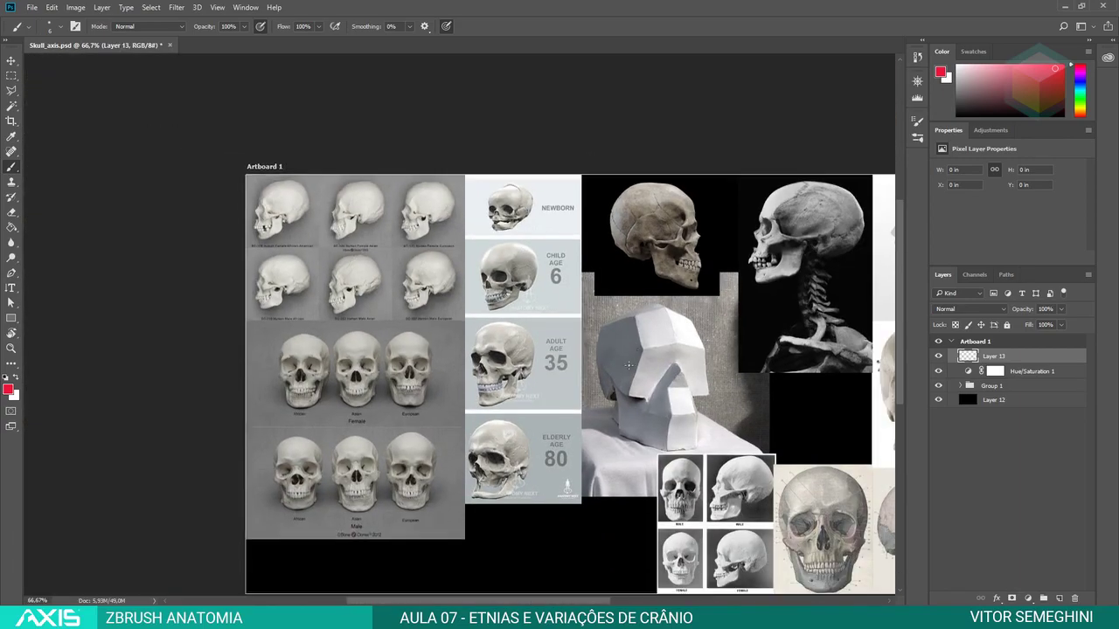
{"action": "scroll", "coordinate": [607, 360], "scroll_direction": "down", "scroll_amount": 1}
{"action": "scroll", "coordinate": [664, 410], "scroll_direction": "up", "scroll_amount": 1, "text": "alt"}
{"action": "scroll", "coordinate": [681, 420], "scroll_direction": "up", "scroll_amount": 6, "text": "alt"}
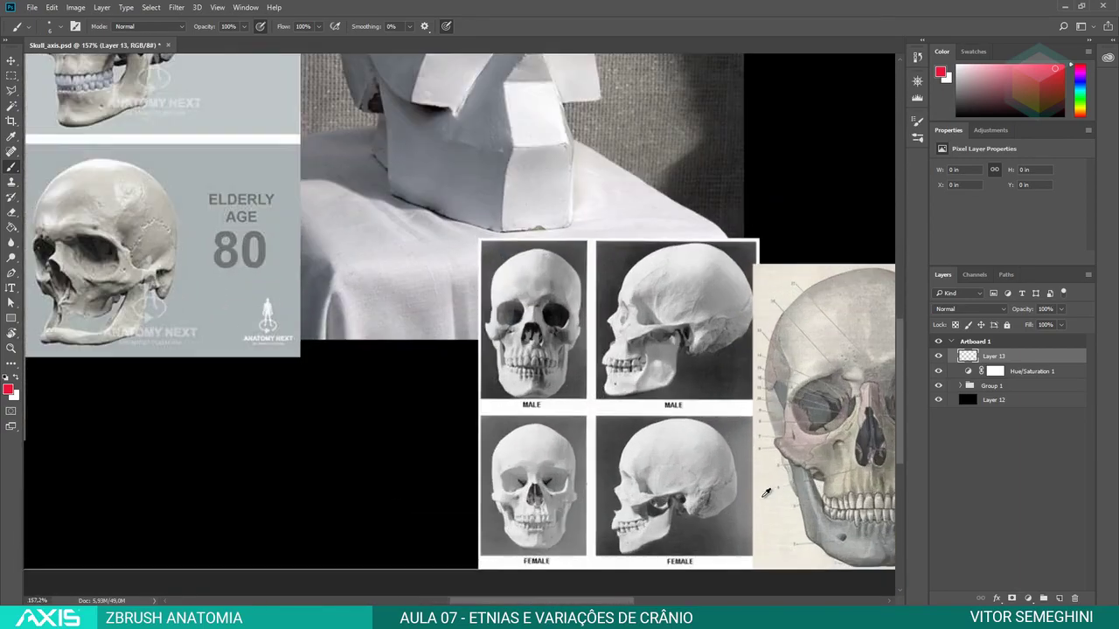
{"action": "scroll", "coordinate": [672, 413], "scroll_direction": "up", "scroll_amount": 2, "text": "alt"}
- Pan to the anatomical skull illustrations and zoom in on the planar plaster skull
{"action": "mouse_move", "coordinate": [706, 307]}
{"action": "left_mouse_down"}
{"action": "mouse_move", "coordinate": [530, 269]}
{"action": "mouse_move", "coordinate": [307, 259]}
{"action": "left_mouse_up"}
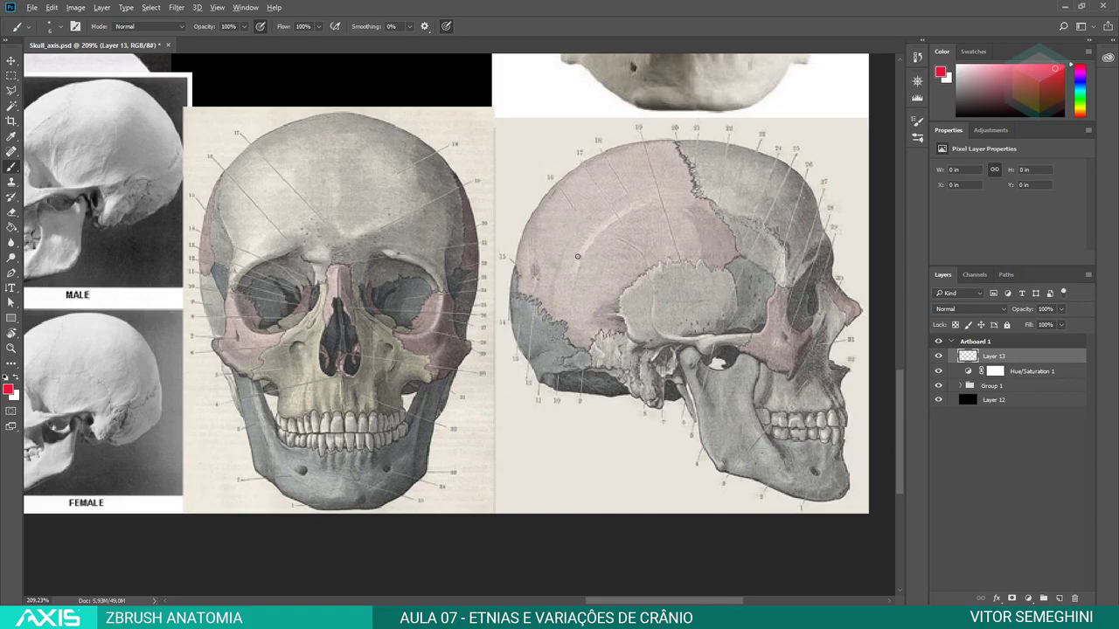
{"action": "scroll", "coordinate": [577, 256], "scroll_direction": "down", "scroll_amount": 5}
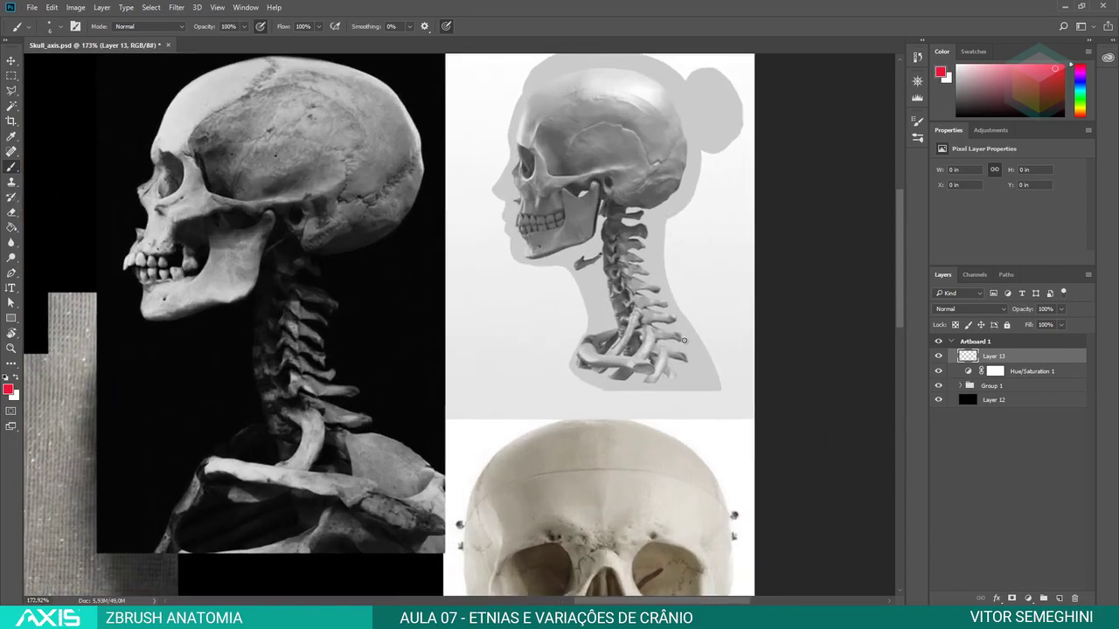
{"action": "scroll", "coordinate": [602, 392], "scroll_direction": "down", "scroll_amount": 3}
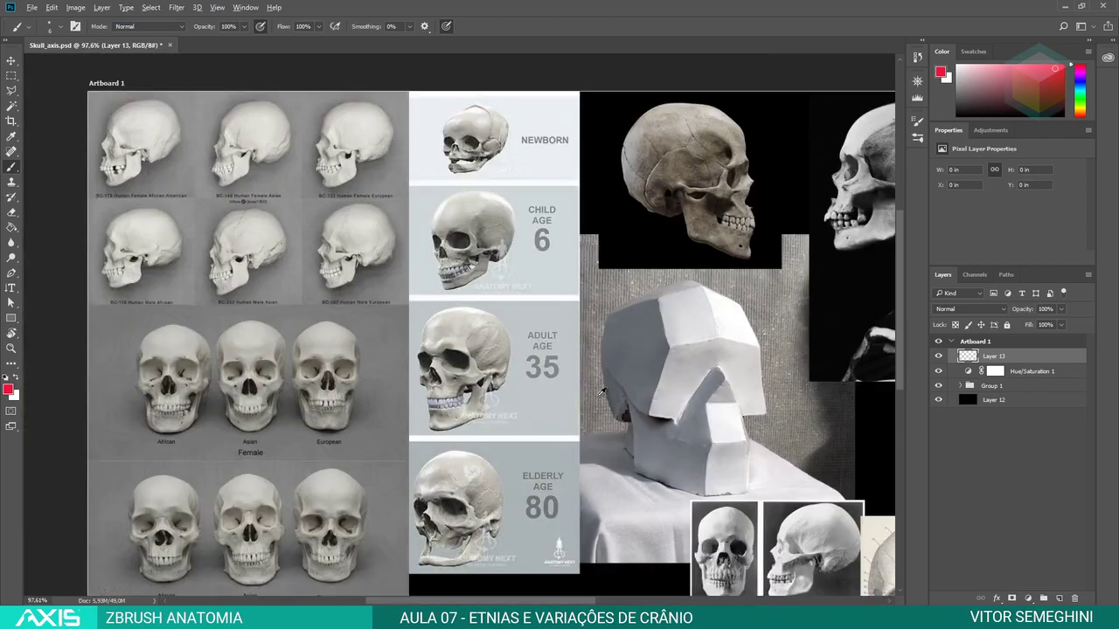
{"action": "scroll", "coordinate": [601, 392], "scroll_direction": "up", "scroll_amount": 2}
{"action": "scroll", "coordinate": [574, 387], "scroll_direction": "up", "scroll_amount": 2}
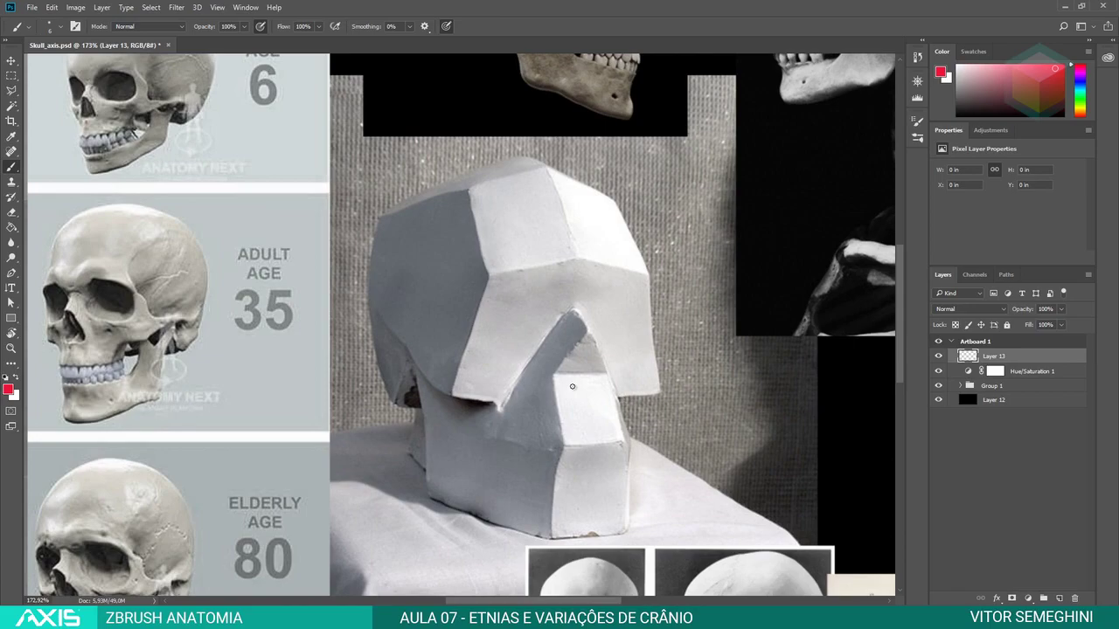
- Mark the plaster head's brow corner and its left and right edges with red lines
{"action": "left_click", "coordinate": [487, 273]}
{"action": "left_click_drag", "start_coordinate": [648, 275], "coordinate": [664, 384]}
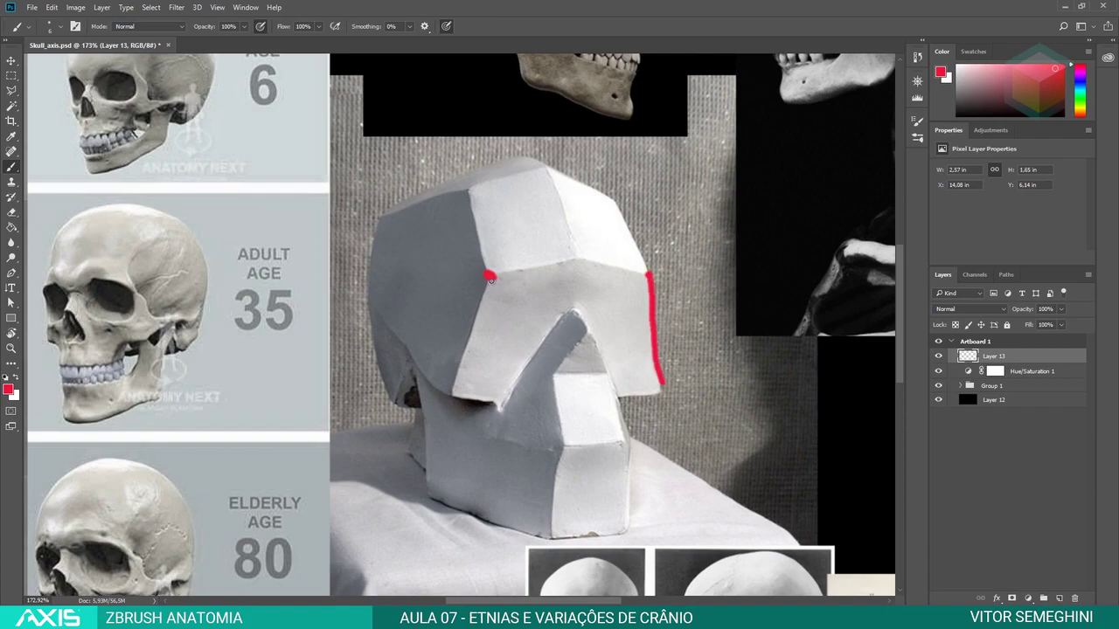
{"action": "left_click_drag", "start_coordinate": [488, 275], "coordinate": [445, 393]}
- Outline the Adult Age 35 skull's brow ridge, cheekbone and upper jaw in red
{"action": "mouse_move", "coordinate": [126, 260]}
{"action": "left_mouse_down"}
{"action": "mouse_move", "coordinate": [73, 273]}
{"action": "mouse_move", "coordinate": [98, 264]}
{"action": "left_mouse_up"}
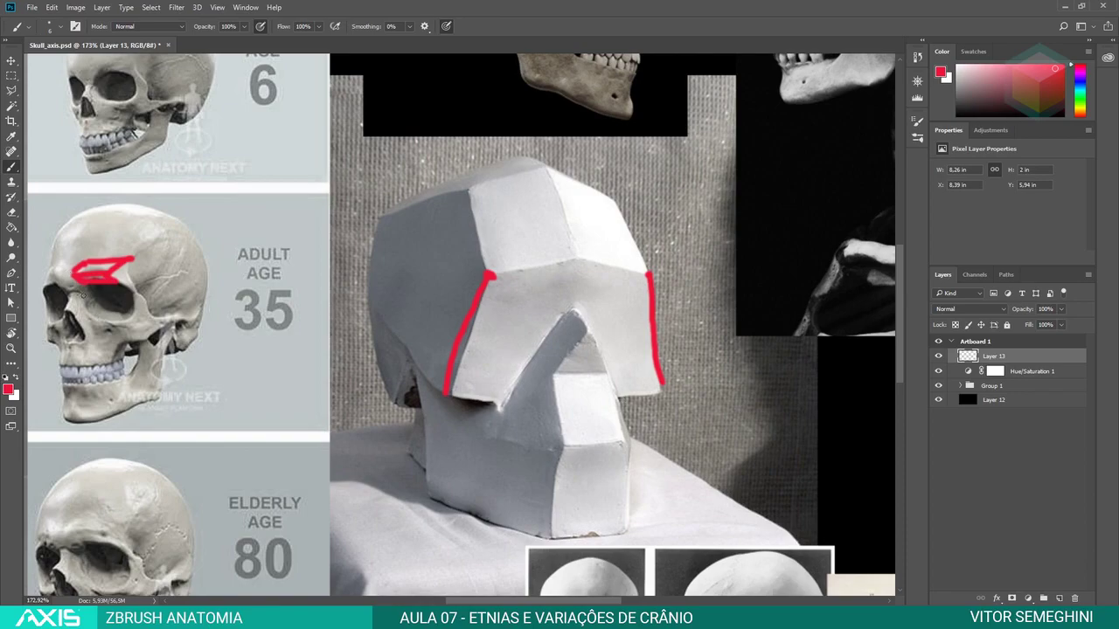
{"action": "mouse_move", "coordinate": [79, 288]}
{"action": "left_mouse_down"}
{"action": "mouse_move", "coordinate": [102, 326]}
{"action": "mouse_move", "coordinate": [154, 338]}
{"action": "left_mouse_up"}
{"action": "mouse_move", "coordinate": [123, 285]}
{"action": "left_mouse_down"}
{"action": "mouse_move", "coordinate": [152, 336]}
{"action": "mouse_move", "coordinate": [80, 359]}
{"action": "mouse_move", "coordinate": [83, 393]}
{"action": "left_mouse_up"}
{"action": "mouse_move", "coordinate": [105, 360]}
{"action": "left_mouse_down"}
{"action": "mouse_move", "coordinate": [112, 388]}
{"action": "mouse_move", "coordinate": [79, 393]}
{"action": "mouse_move", "coordinate": [67, 412]}
{"action": "mouse_move", "coordinate": [159, 385]}
{"action": "mouse_move", "coordinate": [72, 413]}
{"action": "left_mouse_up"}
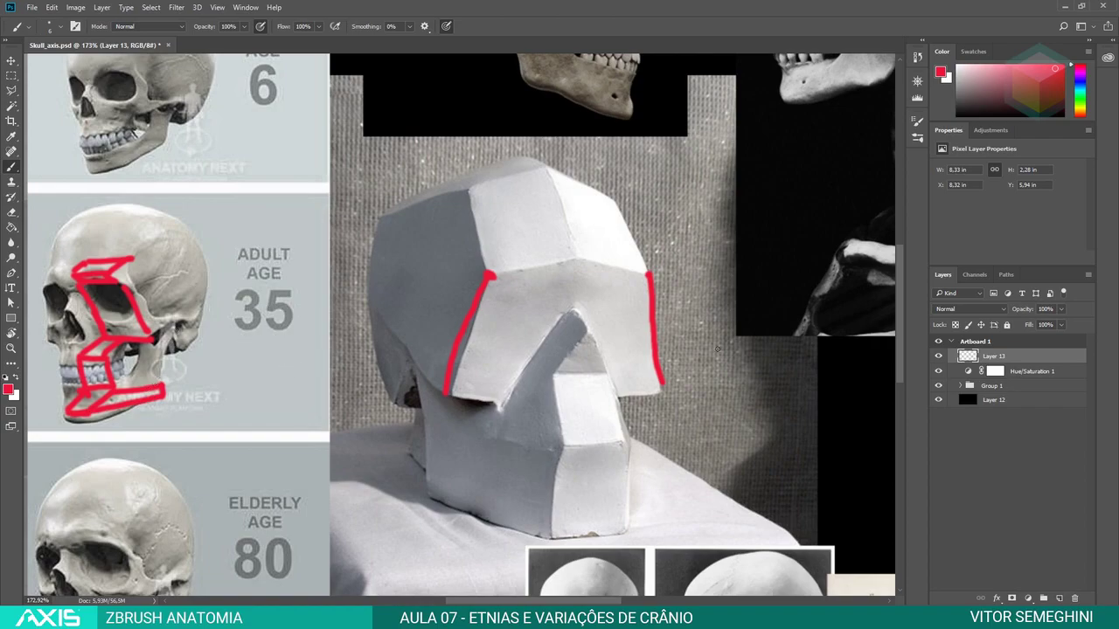
- Mark the plaster head's underside, nose, eye sockets, mouth, chin, cranium and ear in red
{"action": "mouse_move", "coordinate": [685, 420]}
{"action": "left_mouse_down"}
{"action": "mouse_move", "coordinate": [752, 435]}
{"action": "mouse_move", "coordinate": [663, 423]}
{"action": "mouse_move", "coordinate": [701, 417]}
{"action": "left_mouse_up"}
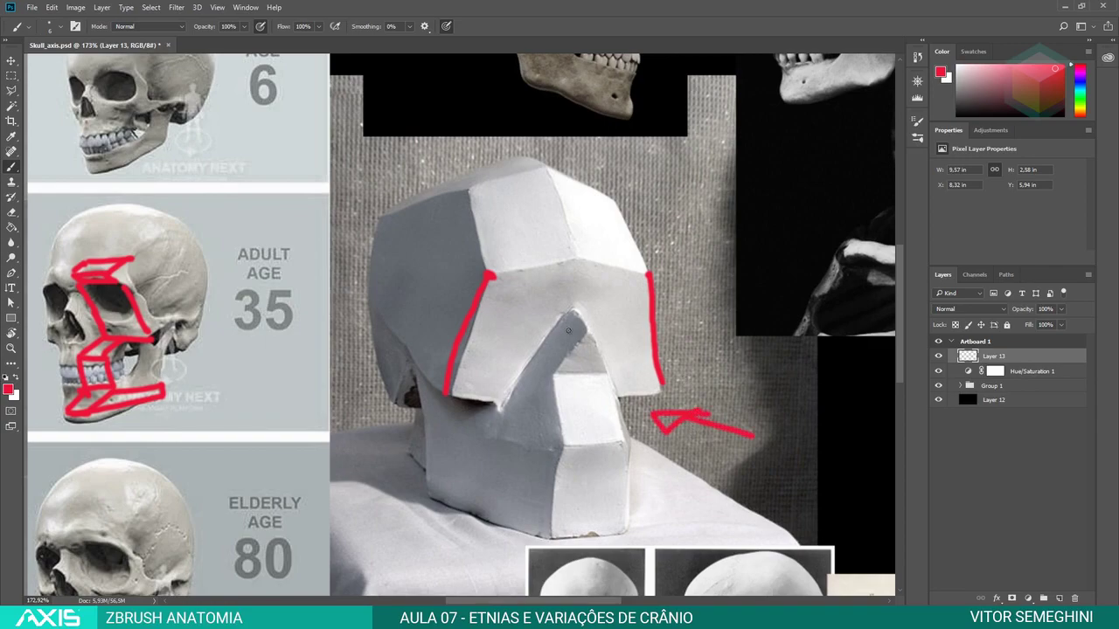
{"action": "mouse_move", "coordinate": [584, 341]}
{"action": "left_mouse_down"}
{"action": "mouse_move", "coordinate": [549, 365]}
{"action": "mouse_move", "coordinate": [582, 383]}
{"action": "mouse_move", "coordinate": [611, 376]}
{"action": "mouse_move", "coordinate": [587, 341]}
{"action": "left_mouse_up"}
{"action": "mouse_move", "coordinate": [540, 306]}
{"action": "left_mouse_down"}
{"action": "mouse_move", "coordinate": [481, 338]}
{"action": "mouse_move", "coordinate": [534, 310]}
{"action": "left_mouse_up"}
{"action": "left_click_drag", "start_coordinate": [629, 316], "coordinate": [645, 319]}
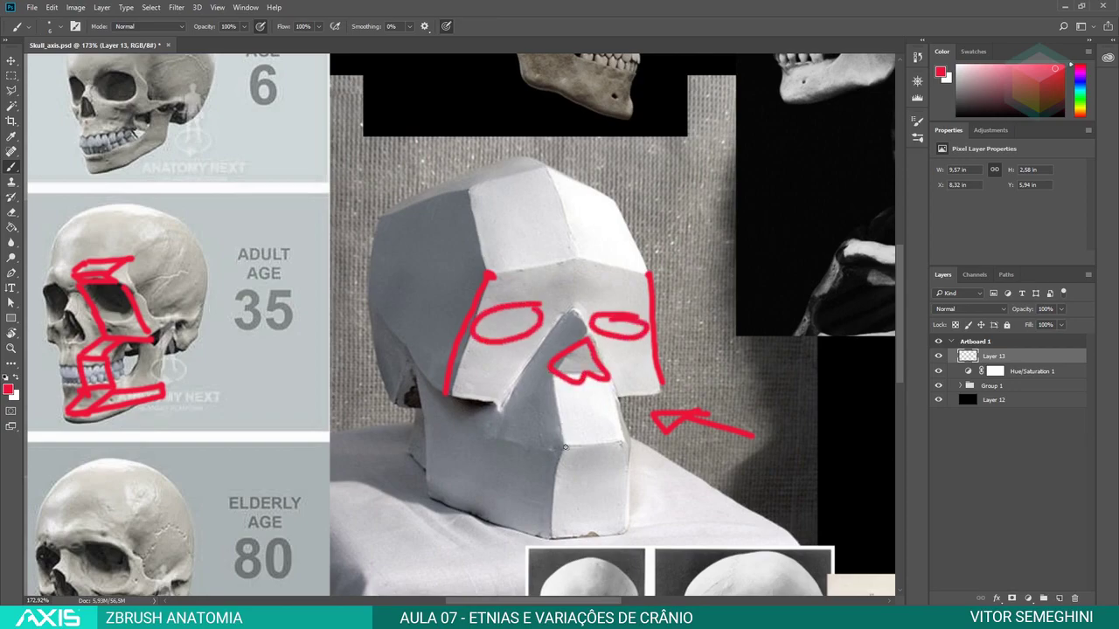
{"action": "left_click_drag", "start_coordinate": [519, 443], "coordinate": [625, 451]}
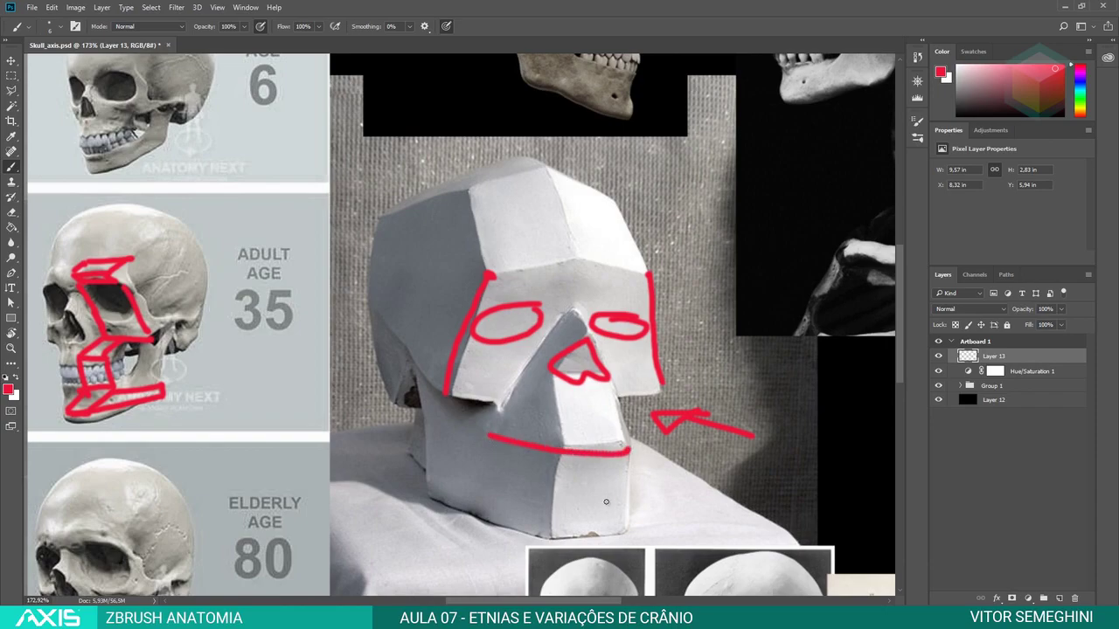
{"action": "mouse_move", "coordinate": [602, 496]}
{"action": "left_mouse_down"}
{"action": "mouse_move", "coordinate": [557, 505]}
{"action": "mouse_move", "coordinate": [550, 533]}
{"action": "mouse_move", "coordinate": [581, 533]}
{"action": "left_mouse_up"}
{"action": "mouse_move", "coordinate": [511, 263]}
{"action": "left_mouse_down"}
{"action": "mouse_move", "coordinate": [482, 260]}
{"action": "mouse_move", "coordinate": [517, 281]}
{"action": "mouse_move", "coordinate": [616, 288]}
{"action": "mouse_move", "coordinate": [564, 247]}
{"action": "mouse_move", "coordinate": [476, 262]}
{"action": "left_mouse_up"}
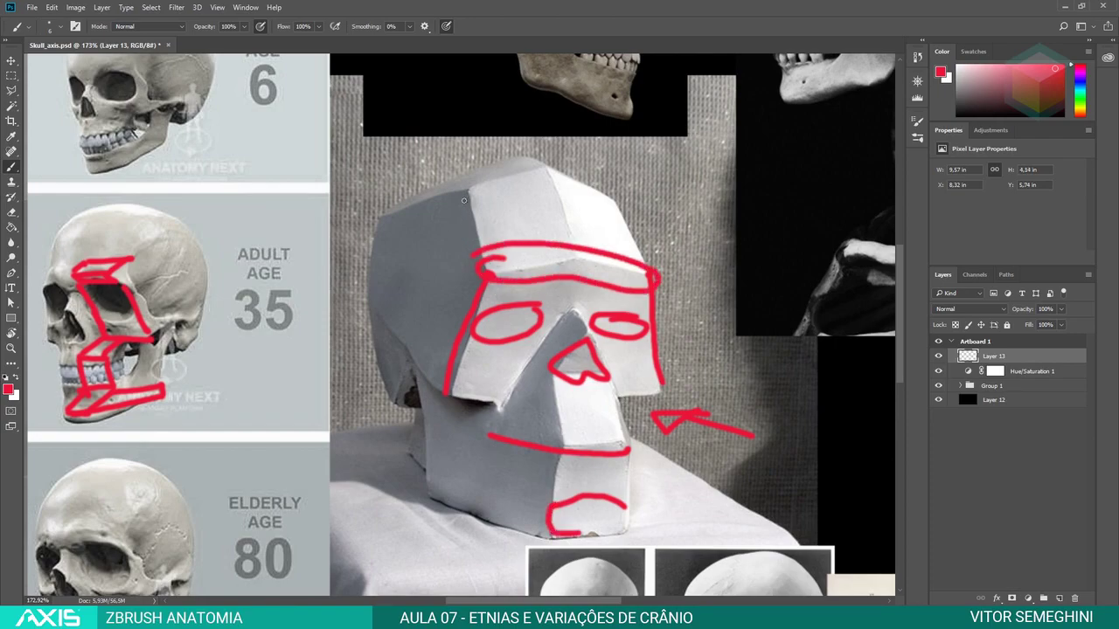
{"action": "mouse_move", "coordinate": [464, 200]}
{"action": "left_mouse_down"}
{"action": "mouse_move", "coordinate": [476, 243]}
{"action": "mouse_move", "coordinate": [454, 321]}
{"action": "mouse_move", "coordinate": [354, 328]}
{"action": "mouse_move", "coordinate": [401, 236]}
{"action": "mouse_move", "coordinate": [505, 235]}
{"action": "left_mouse_up"}
{"action": "left_click_drag", "start_coordinate": [622, 214], "coordinate": [678, 275]}
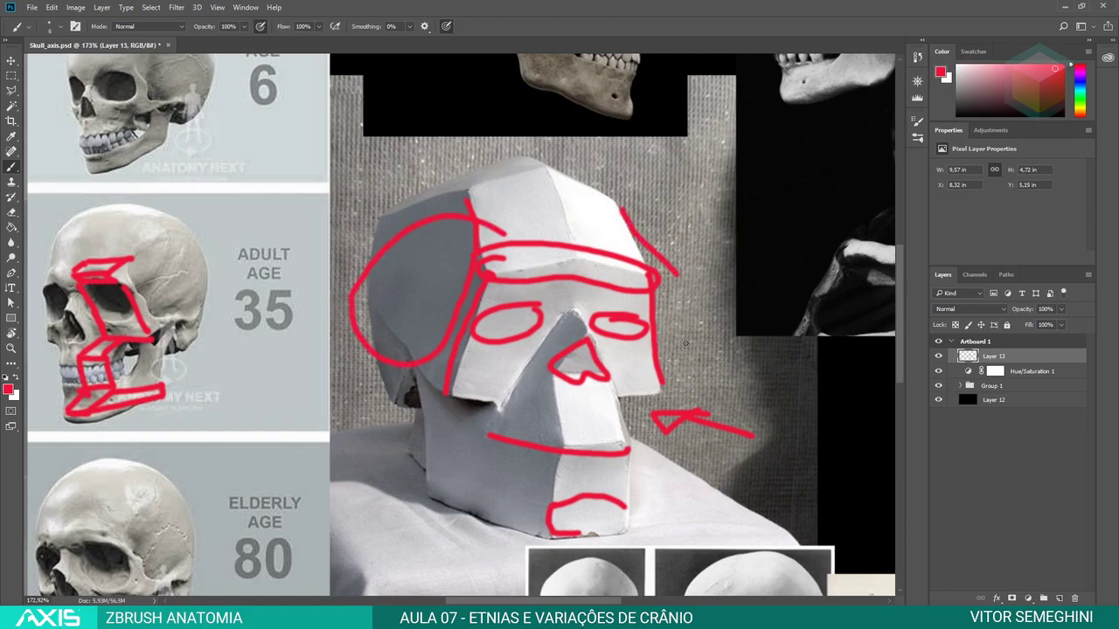
{"action": "mouse_move", "coordinate": [409, 341]}
{"action": "left_mouse_down"}
{"action": "mouse_move", "coordinate": [411, 397]}
{"action": "mouse_move", "coordinate": [384, 385]}
{"action": "mouse_move", "coordinate": [438, 376]}
{"action": "mouse_move", "coordinate": [433, 362]}
{"action": "left_mouse_up"}
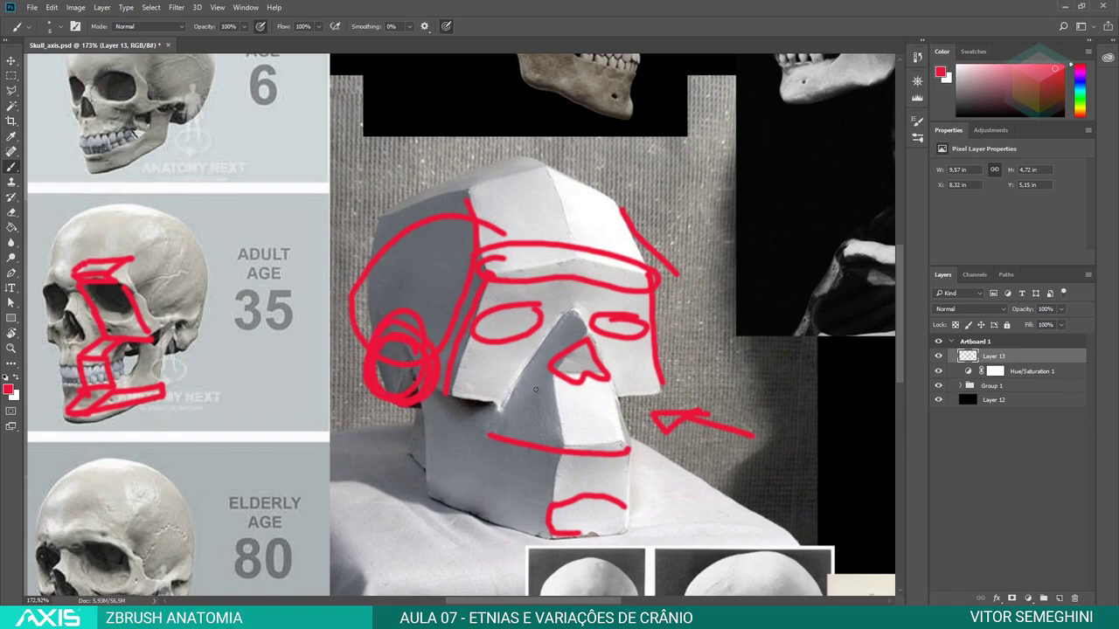
- Undo the red annotation strokes, leaving only two small dots on the plaster head
{"action": "key", "text": "ctrl+z"}
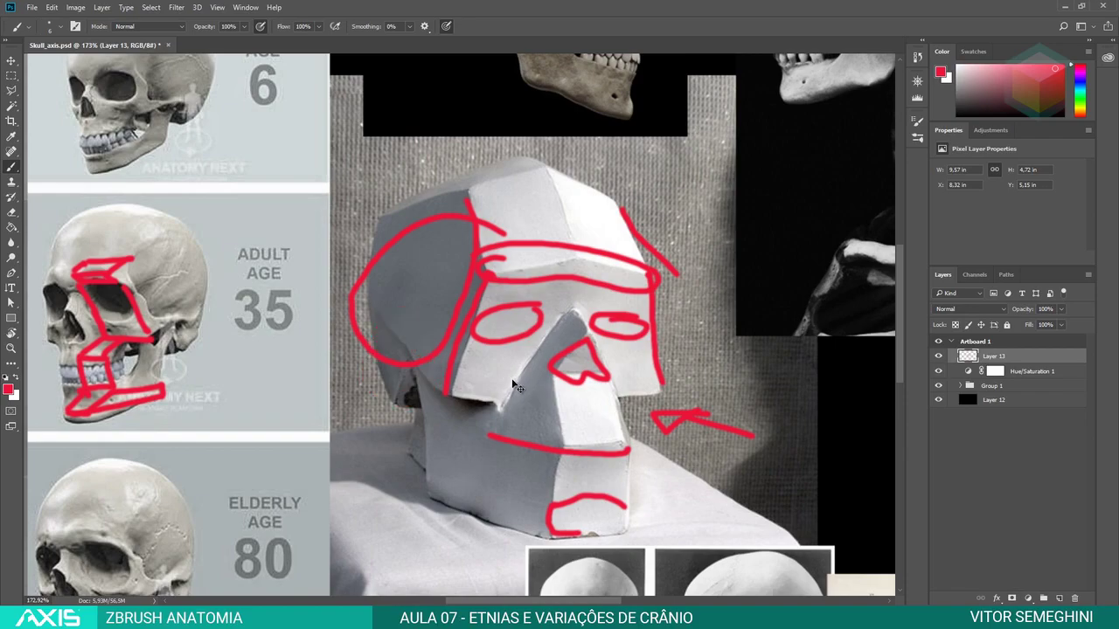
{"action": "key", "text": "ctrl+shift+z"}
{"action": "key", "text": "ctrl+z"}
{"action": "key", "text": "ctrl+z"}
{"action": "key", "text": "ctrl+z"}
{"action": "key", "text": "ctrl+z"}
{"action": "key", "text": "ctrl+z"}
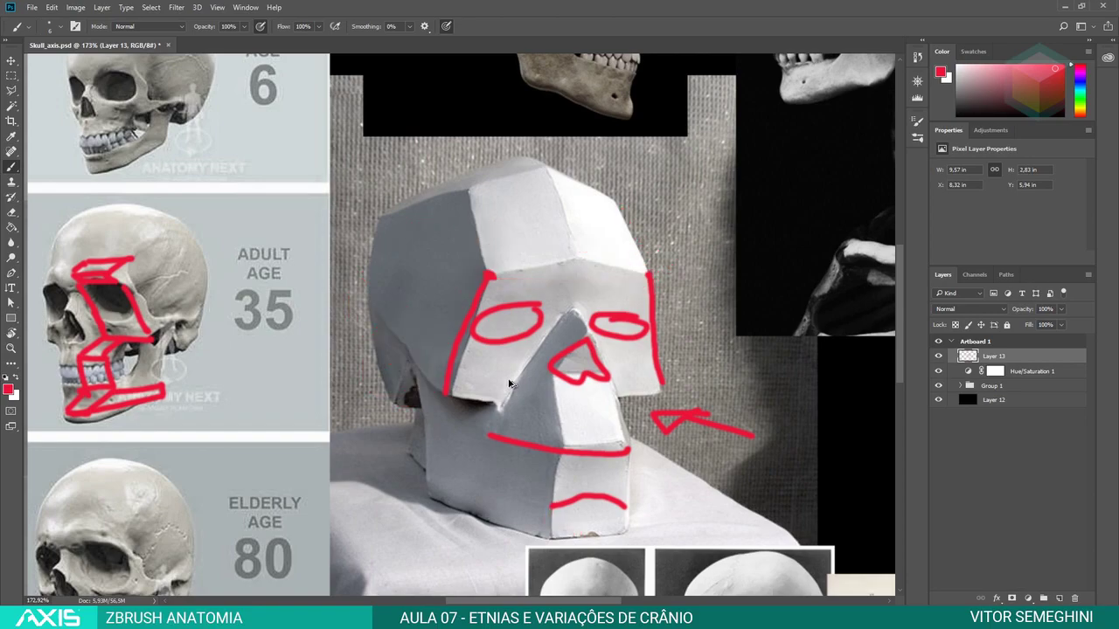
{"action": "key", "text": "ctrl+z"}
{"action": "key", "text": "ctrl+z"}
{"action": "key", "text": "ctrl+z"}
{"action": "key", "text": "ctrl+z"}
{"action": "key", "text": "ctrl+z"}
{"action": "key", "text": "ctrl+z"}
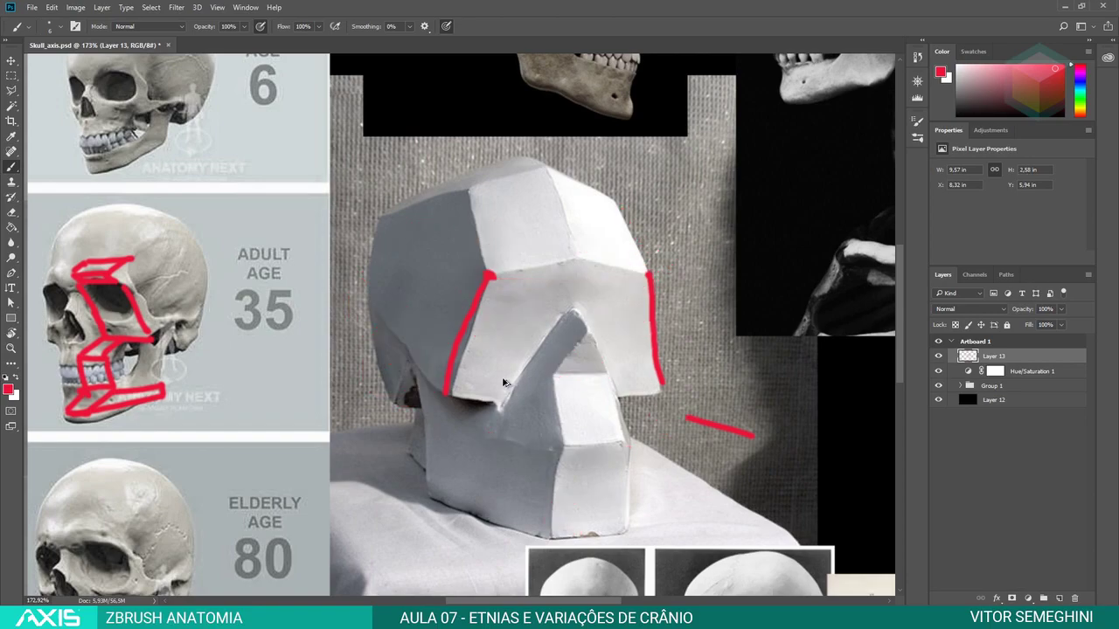
{"action": "key", "text": "ctrl+z"}
{"action": "key", "text": "ctrl+z"}
{"action": "key", "text": "ctrl+z"}
{"action": "key", "text": "ctrl+z"}
{"action": "key", "text": "ctrl+z"}
{"action": "key", "text": "ctrl+z"}
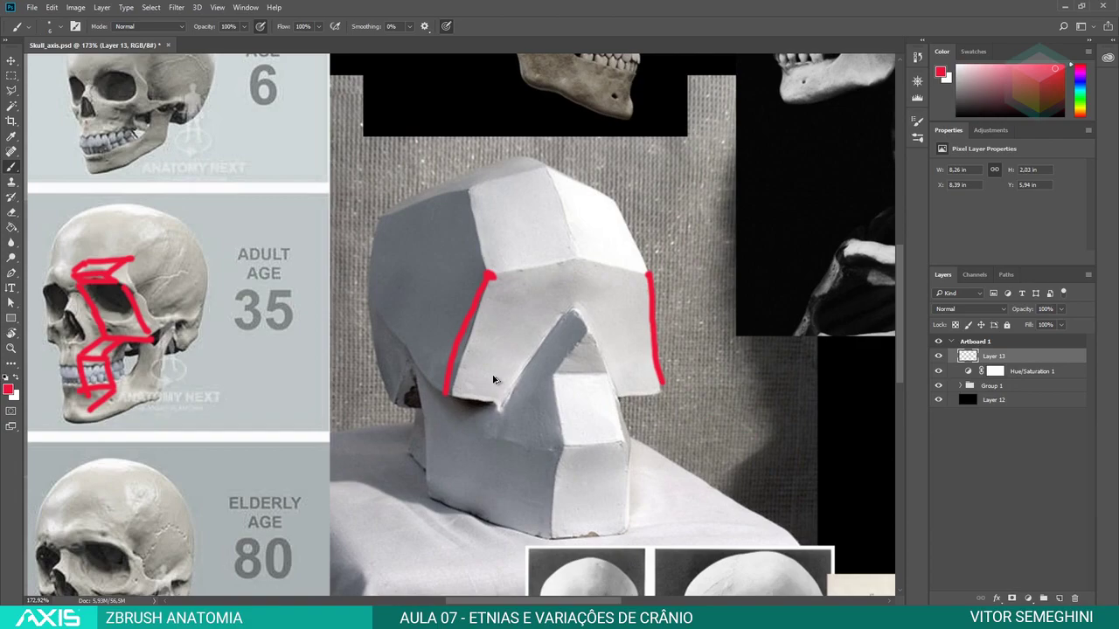
{"action": "key", "text": "ctrl+z"}
{"action": "key", "text": "ctrl+z"}
{"action": "key", "text": "ctrl+z"}
{"action": "key", "text": "ctrl+z"}
{"action": "key", "text": "ctrl+z"}
{"action": "key", "text": "ctrl+z"}
{"action": "key", "text": "ctrl+z"}
{"action": "key", "text": "ctrl+z"}
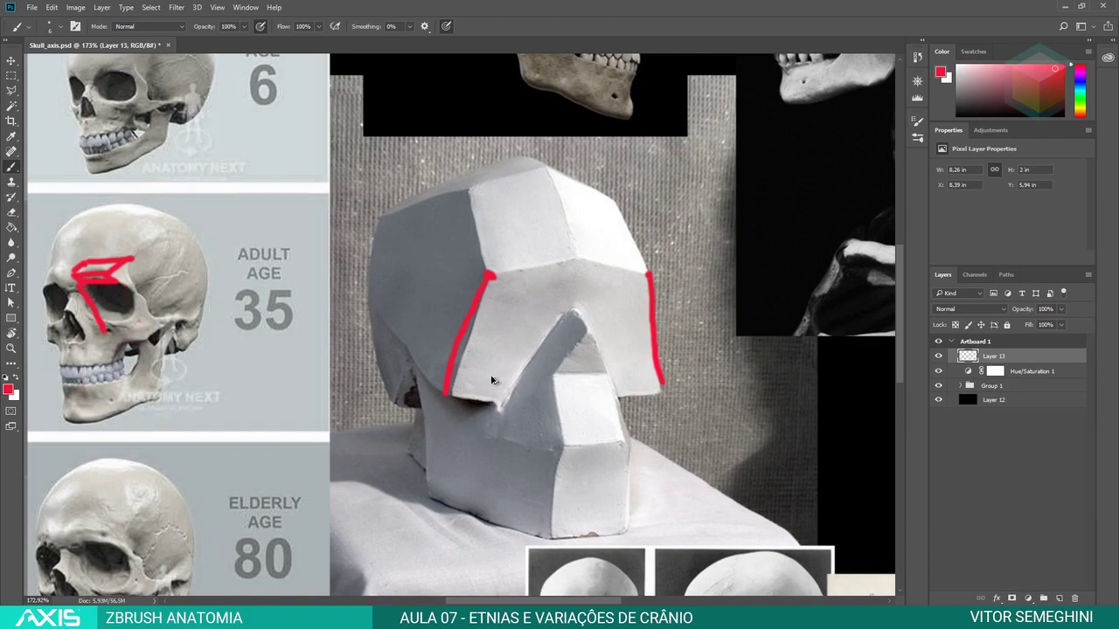
{"action": "key", "text": "ctrl+z"}
{"action": "key", "text": "ctrl+z"}
{"action": "key", "text": "ctrl+z"}
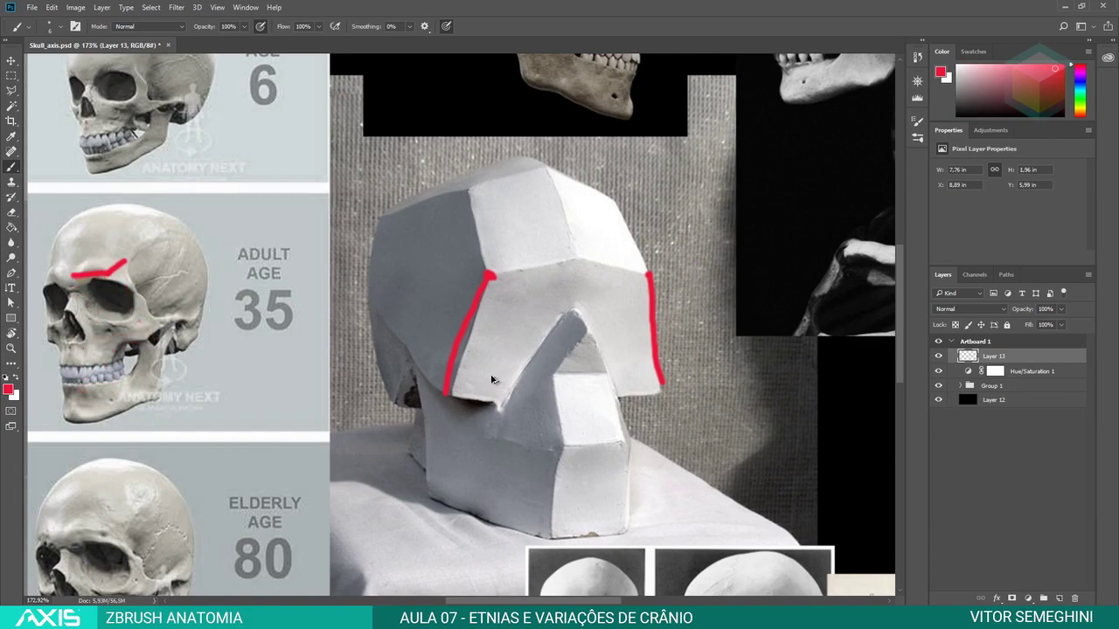
{"action": "key", "text": "ctrl+z"}
{"action": "key", "text": "ctrl+z"}
{"action": "key", "text": "ctrl+z"}
{"action": "key", "text": "ctrl+z"}
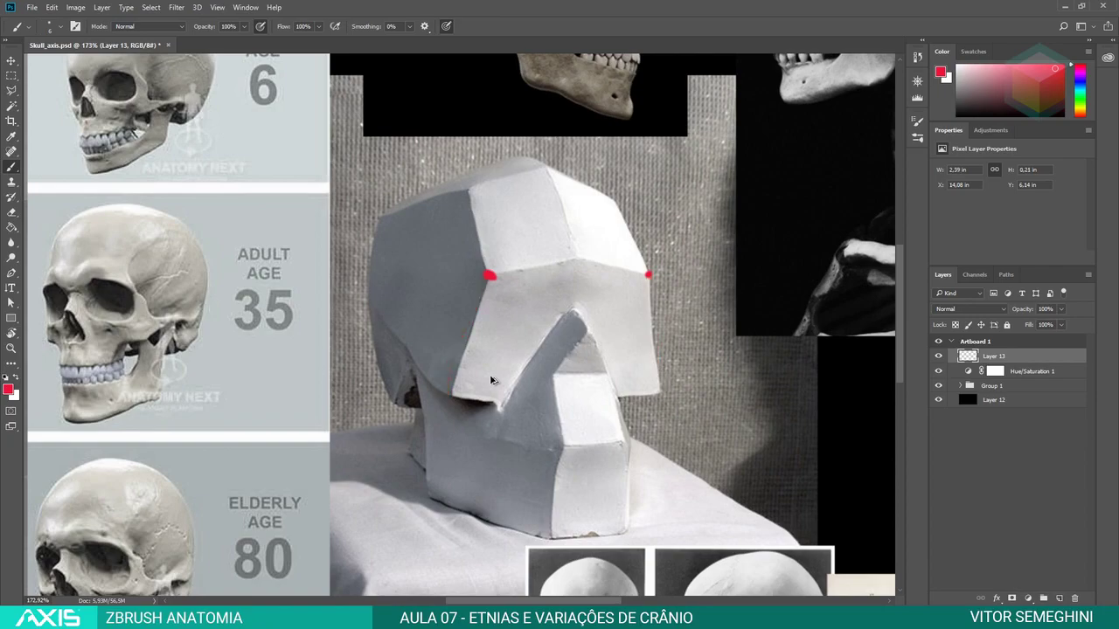
{"action": "key", "text": "ctrl+z"}
- Center the ethnic skull profile grid on the artboard, then return to ZBrush
{"action": "scroll", "coordinate": [443, 332], "scroll_direction": "down", "scroll_amount": 5, "text": "alt"}
{"action": "left_click_drag", "start_coordinate": [411, 343], "coordinate": [609, 312]}
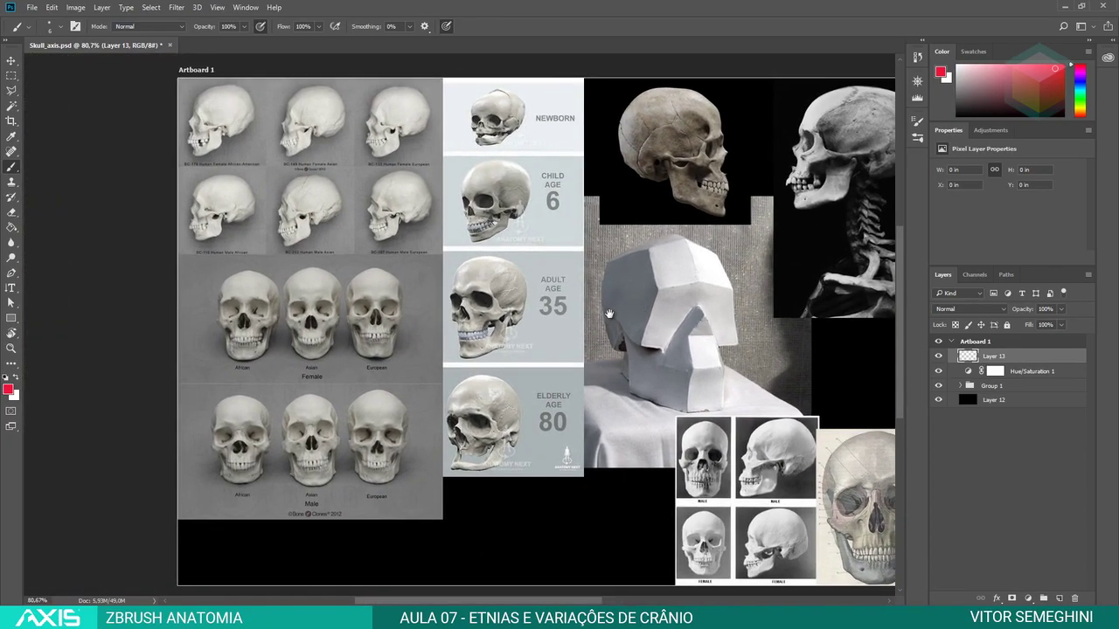
{"action": "scroll", "coordinate": [289, 122], "scroll_direction": "up", "scroll_amount": 2, "text": "alt"}
{"action": "scroll", "coordinate": [288, 123], "scroll_direction": "up", "scroll_amount": 2, "text": "alt"}
{"action": "scroll", "coordinate": [288, 122], "scroll_direction": "up", "scroll_amount": 2, "text": "alt"}
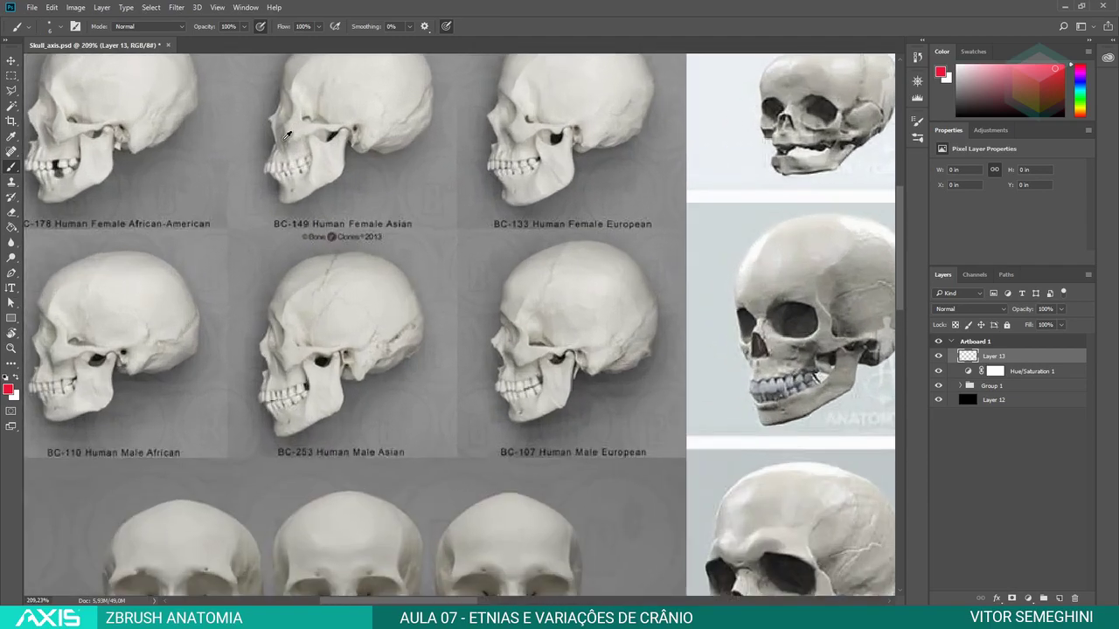
{"action": "left_click_drag", "start_coordinate": [287, 132], "coordinate": [458, 259]}
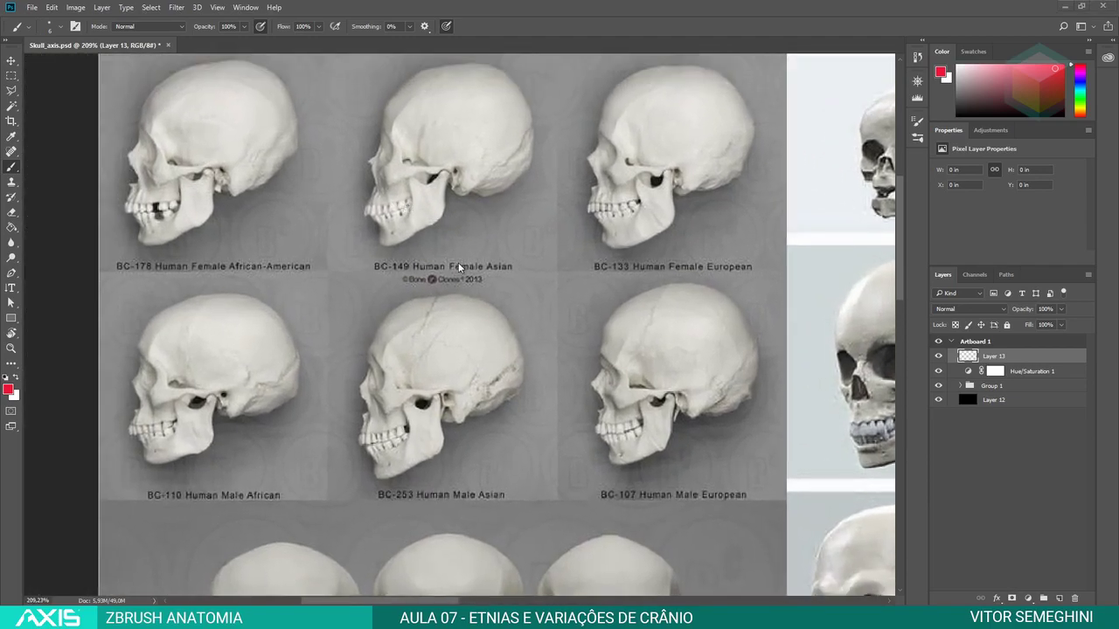
{"action": "key", "text": "alt+Tab"}
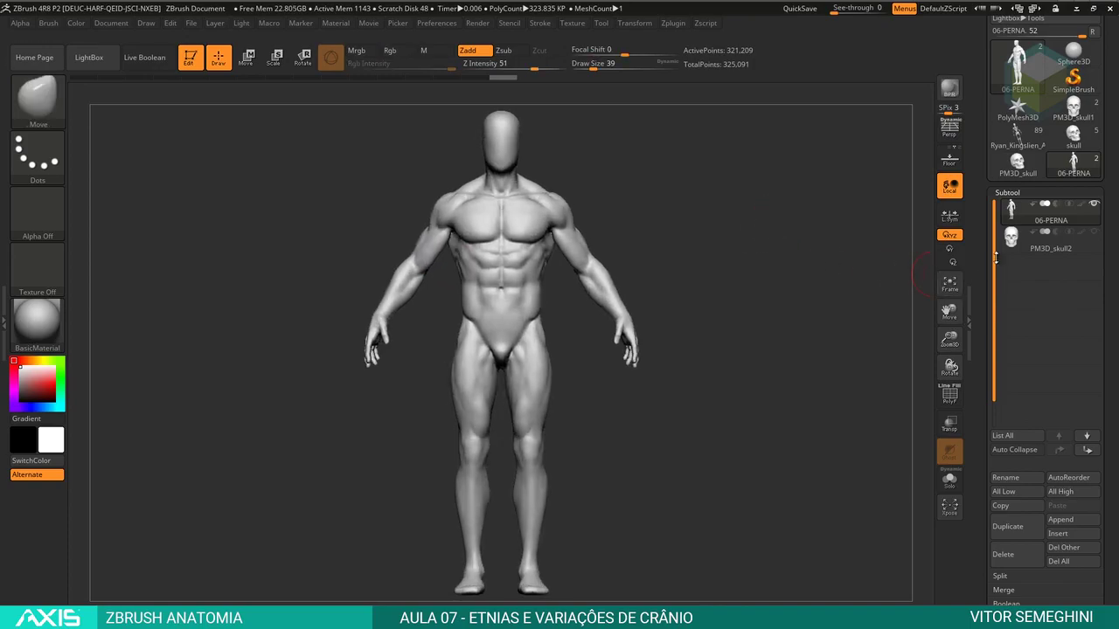
{"action": "left_click", "coordinate": [1093, 232]}
{"action": "mouse_move", "coordinate": [1049, 211]}
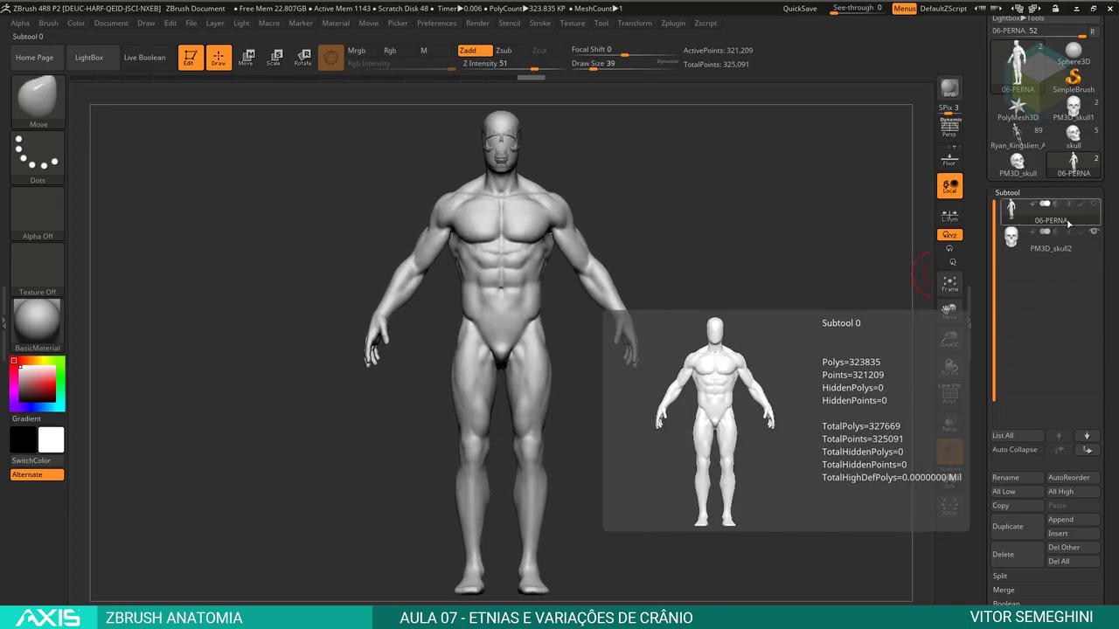
{"action": "left_click", "coordinate": [1070, 234]}
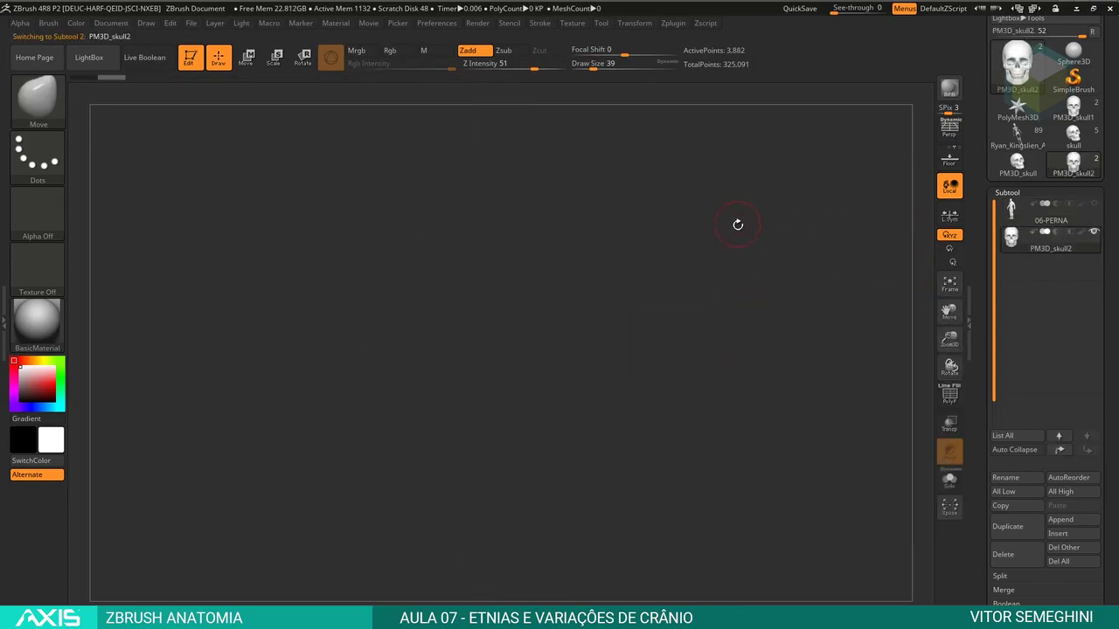
{"action": "key", "text": "f"}
{"action": "mouse_move", "coordinate": [784, 275]}
{"action": "left_mouse_down"}
{"action": "mouse_move", "coordinate": [742, 262]}
{"action": "mouse_move", "coordinate": [804, 261]}
{"action": "mouse_move", "coordinate": [739, 289]}
{"action": "left_mouse_up"}
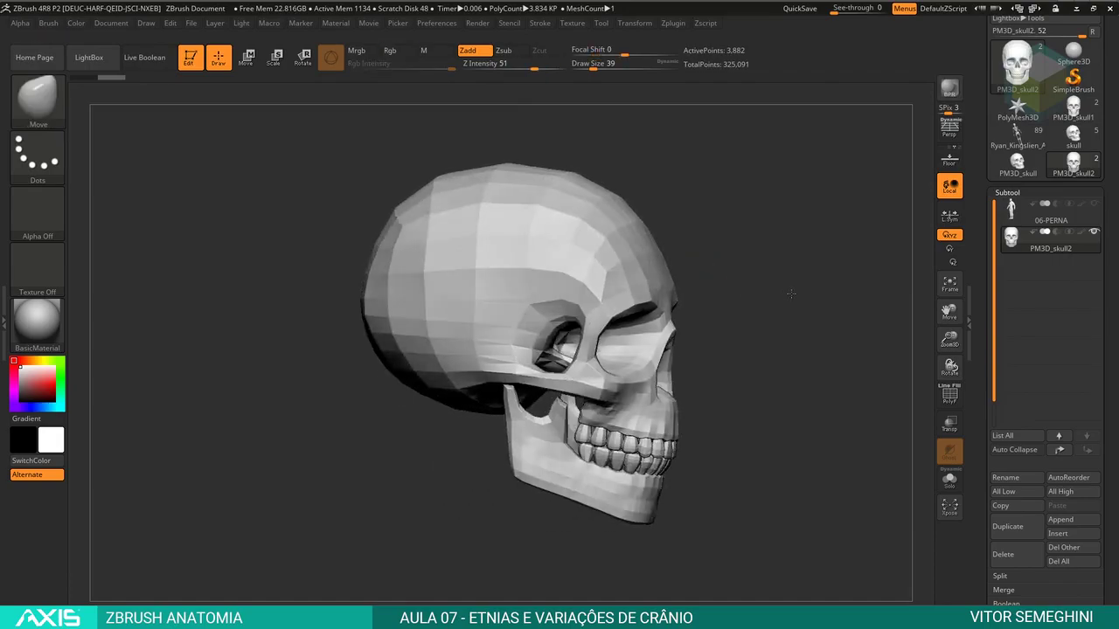
{"action": "mouse_move", "coordinate": [739, 289]}
{"action": "left_mouse_down"}
{"action": "mouse_move", "coordinate": [751, 297]}
{"action": "mouse_move", "coordinate": [740, 275]}
{"action": "left_mouse_up"}
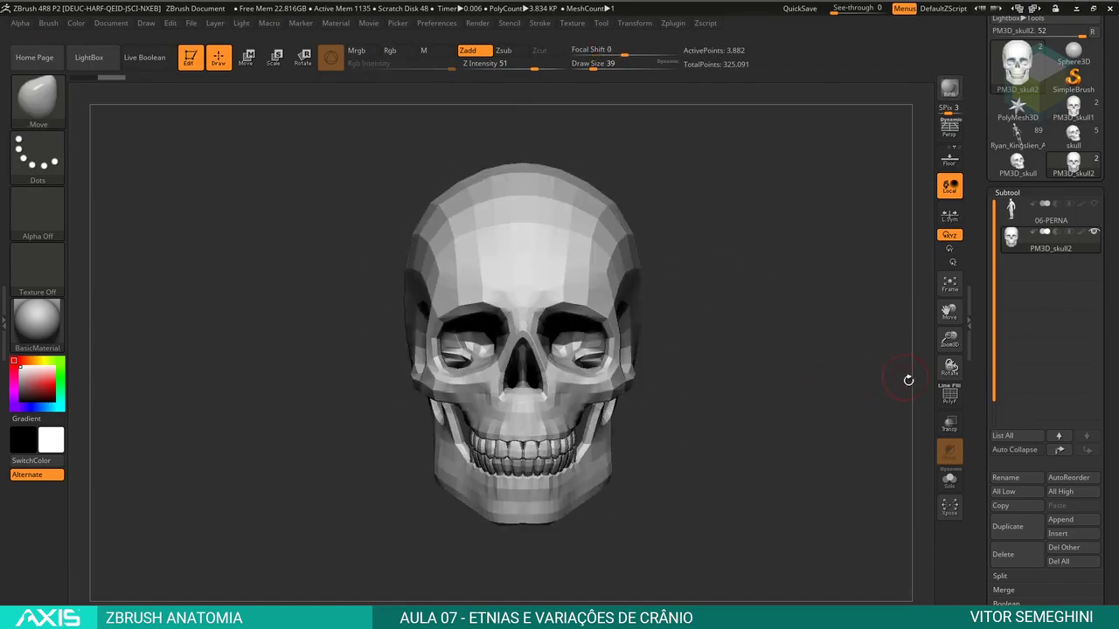
{"action": "left_click", "coordinate": [950, 395]}
{"action": "mouse_move", "coordinate": [857, 367]}
{"action": "left_mouse_down"}
{"action": "mouse_move", "coordinate": [810, 347]}
{"action": "mouse_move", "coordinate": [772, 361]}
{"action": "mouse_move", "coordinate": [840, 370]}
{"action": "mouse_move", "coordinate": [764, 369]}
{"action": "mouse_move", "coordinate": [814, 367]}
{"action": "mouse_move", "coordinate": [839, 394]}
{"action": "left_mouse_up"}
{"action": "left_click", "coordinate": [948, 395]}
{"action": "left_click_drag", "start_coordinate": [749, 338], "coordinate": [651, 361], "text": "shift"}
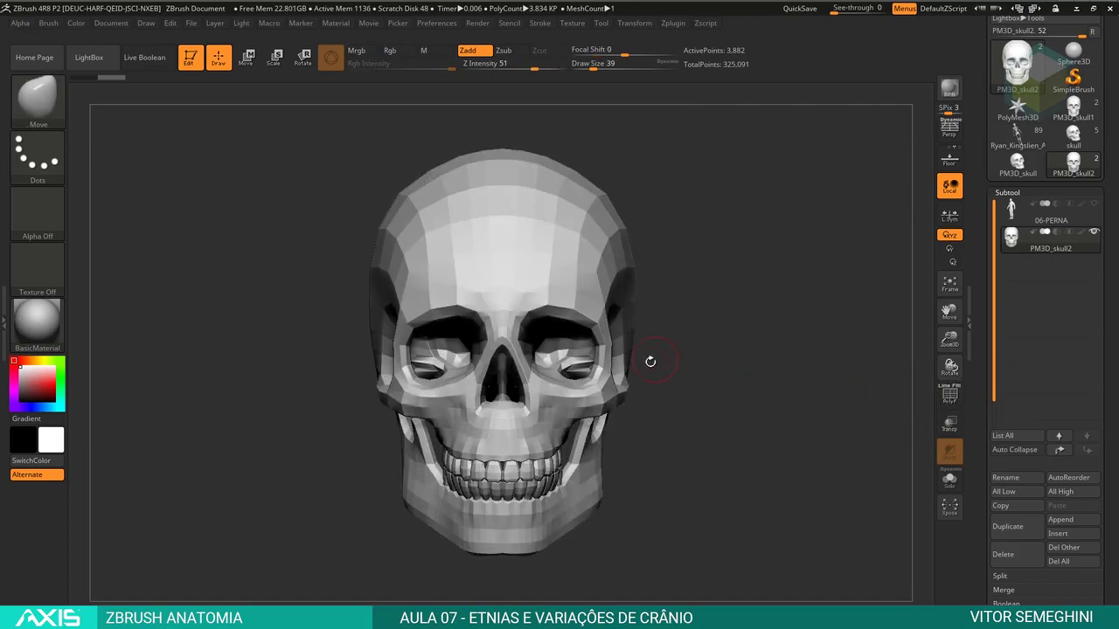
{"action": "left_click_drag", "start_coordinate": [590, 326], "coordinate": [649, 262]}
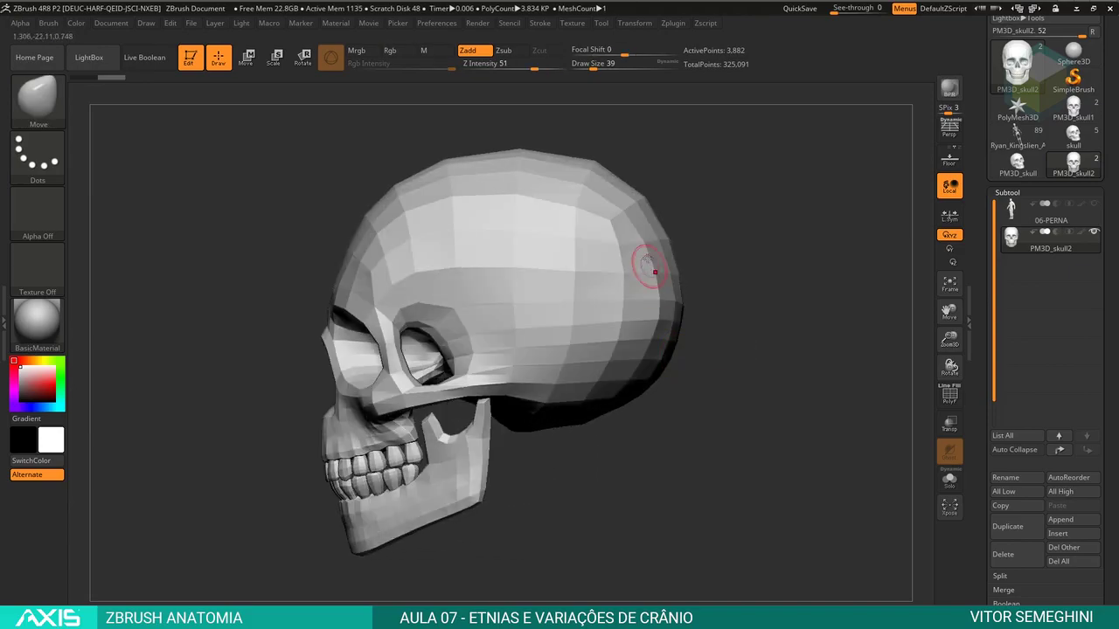
{"action": "mouse_move", "coordinate": [737, 288]}
{"action": "left_mouse_down", "text": "shift"}
{"action": "mouse_move", "coordinate": [770, 261]}
{"action": "mouse_move", "coordinate": [771, 312]}
{"action": "left_mouse_up", "text": "shift"}
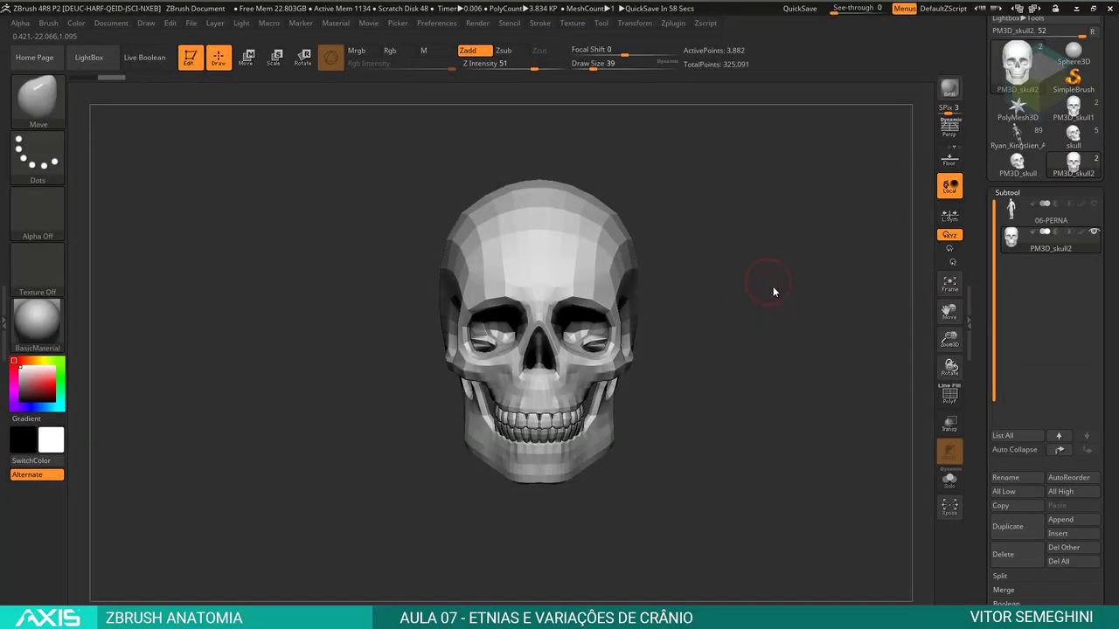
{"action": "mouse_move", "coordinate": [773, 289]}
{"action": "left_mouse_down"}
{"action": "mouse_move", "coordinate": [764, 315]}
{"action": "mouse_move", "coordinate": [811, 320]}
{"action": "left_mouse_up"}
{"action": "key", "text": "ctrl+shift"}
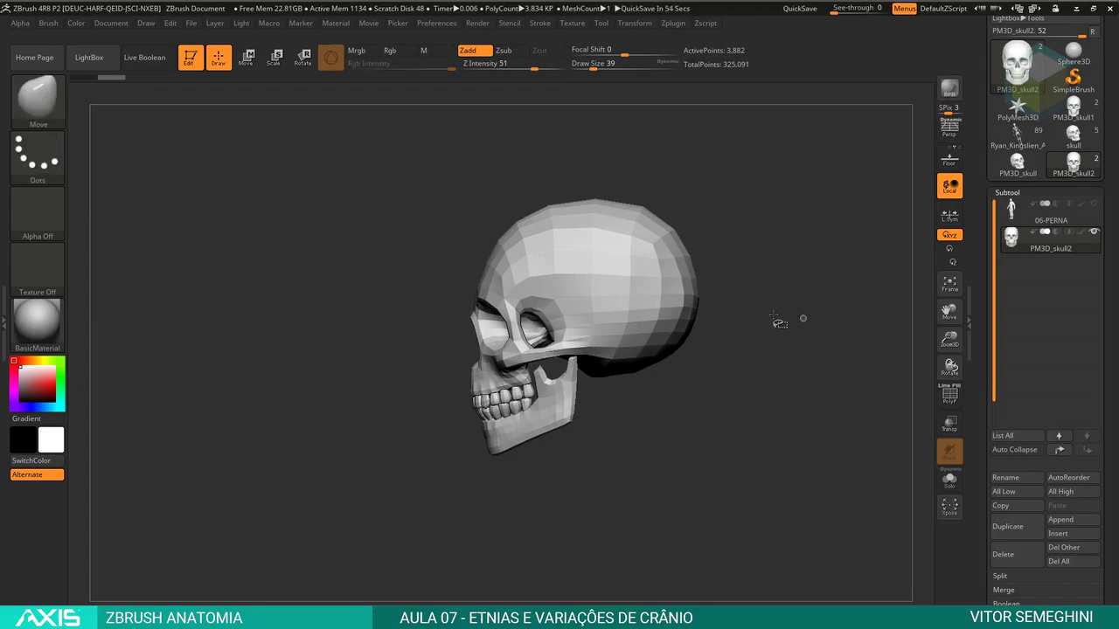
- Duplicate the skull subtool and slide the PM3D_skull3 copy beside the original
{"action": "left_click", "coordinate": [1007, 526]}
{"action": "key", "text": "w"}
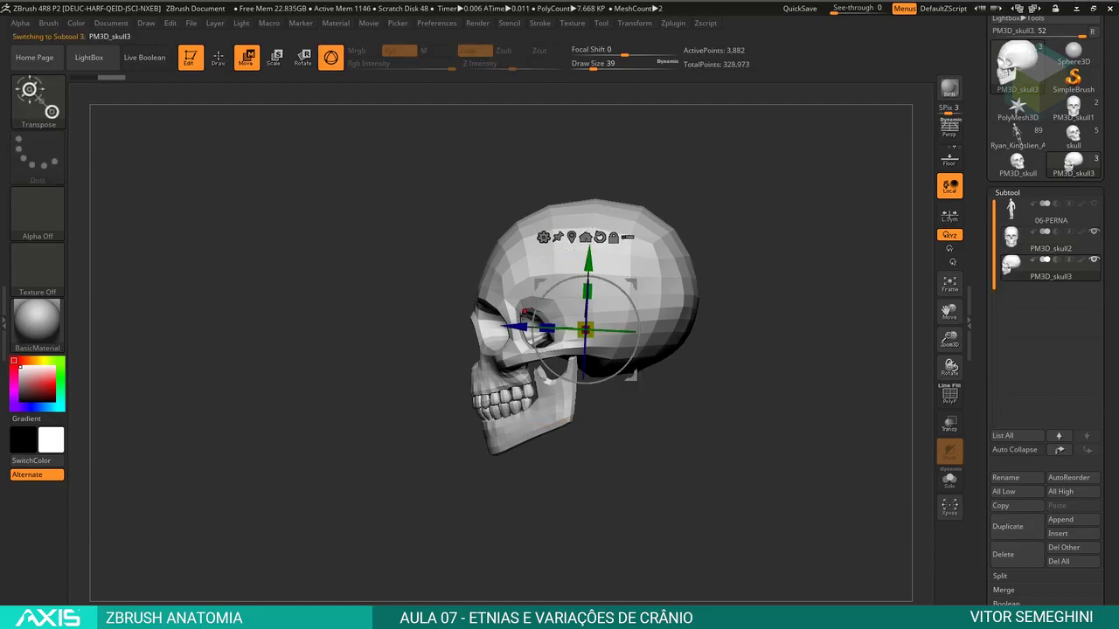
{"action": "left_click_drag", "start_coordinate": [525, 312], "coordinate": [306, 319]}
{"action": "key", "text": "ctrl+z"}
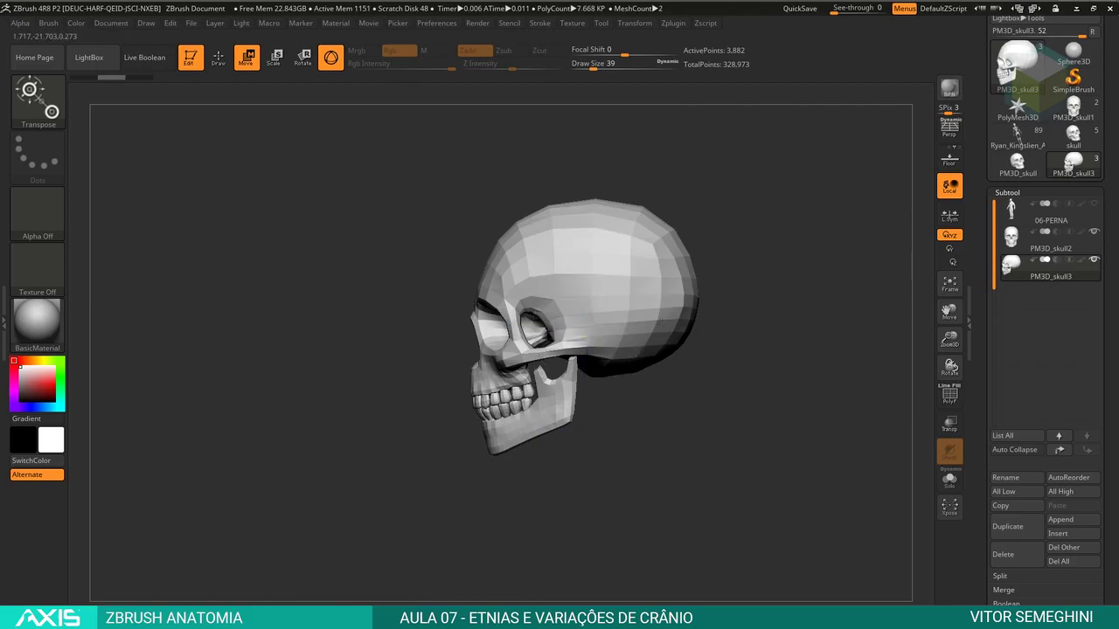
{"action": "key", "text": "ctrl+z"}
{"action": "key", "text": "ctrl+shift+z"}
{"action": "key", "text": "ctrl+z"}
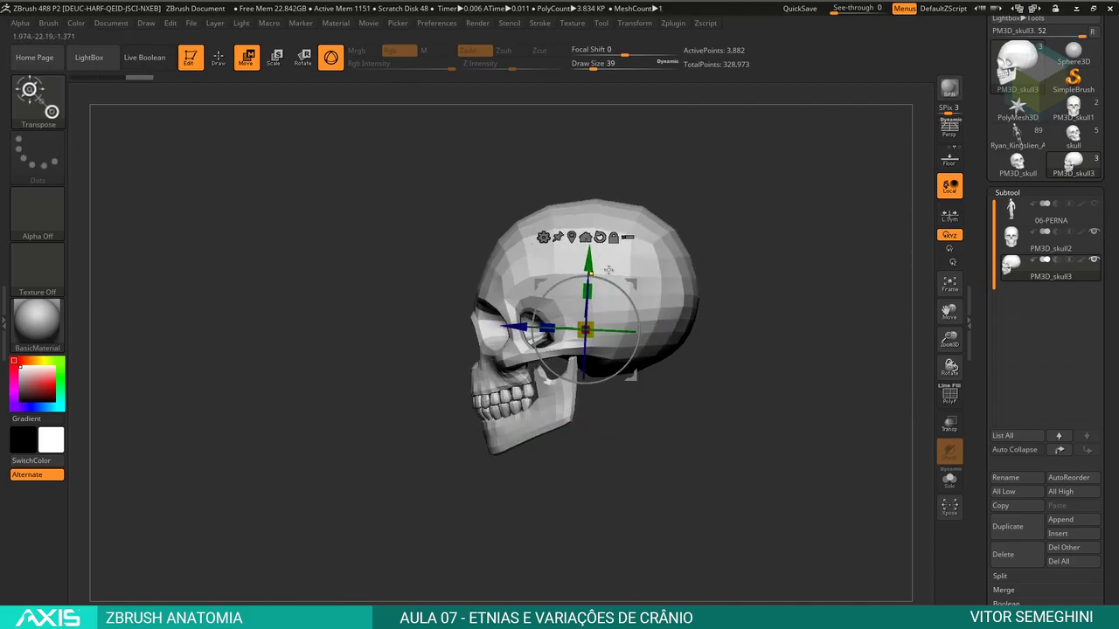
{"action": "key", "text": "ctrl+shift+z"}
{"action": "key", "text": "q"}
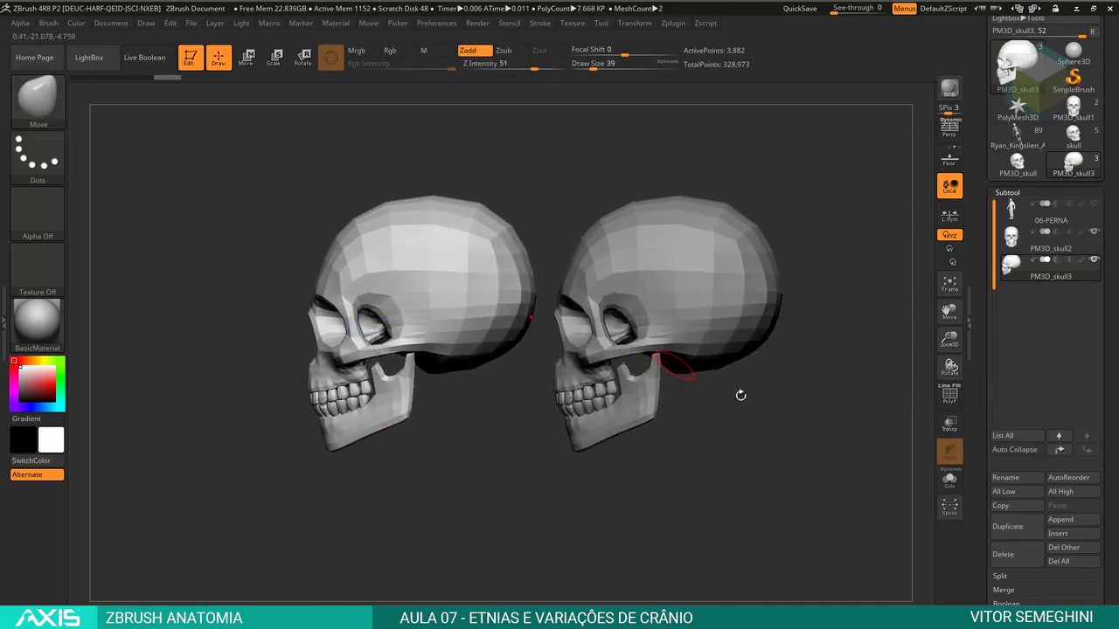
{"action": "left_click_drag", "start_coordinate": [740, 396], "coordinate": [713, 410]}
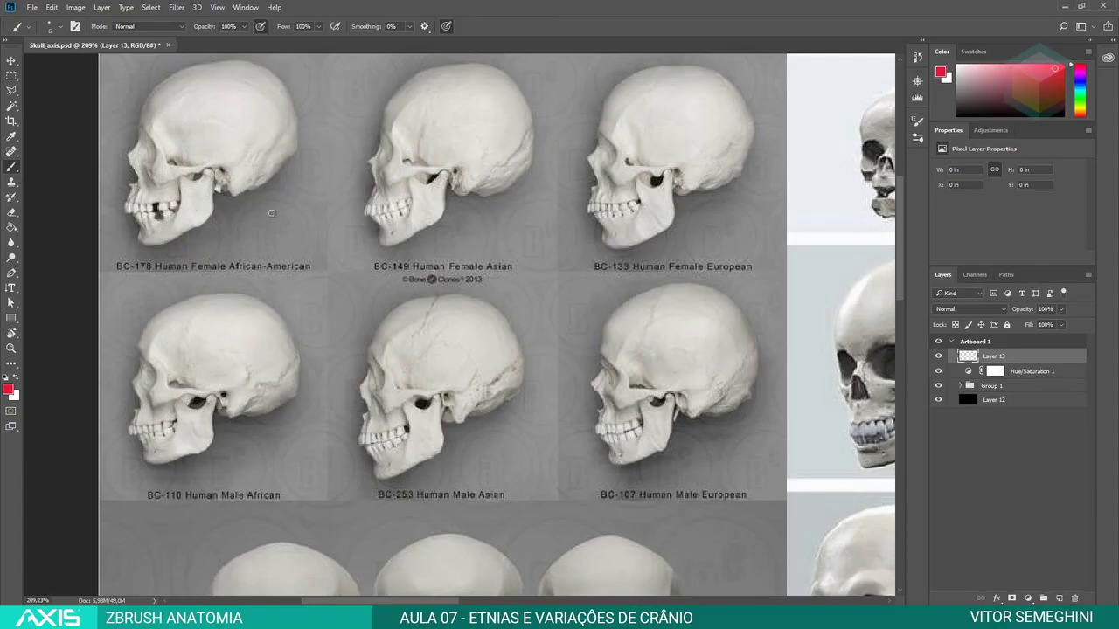
- Mark the BC-178 female skull in red: jaw stroke, cranium-top circle, back arrow, mouth box
{"action": "left_click_drag", "start_coordinate": [274, 225], "coordinate": [252, 218]}
{"action": "mouse_move", "coordinate": [216, 63]}
{"action": "left_mouse_down"}
{"action": "mouse_move", "coordinate": [218, 77]}
{"action": "mouse_move", "coordinate": [297, 103]}
{"action": "mouse_move", "coordinate": [229, 59]}
{"action": "mouse_move", "coordinate": [187, 58]}
{"action": "left_mouse_up"}
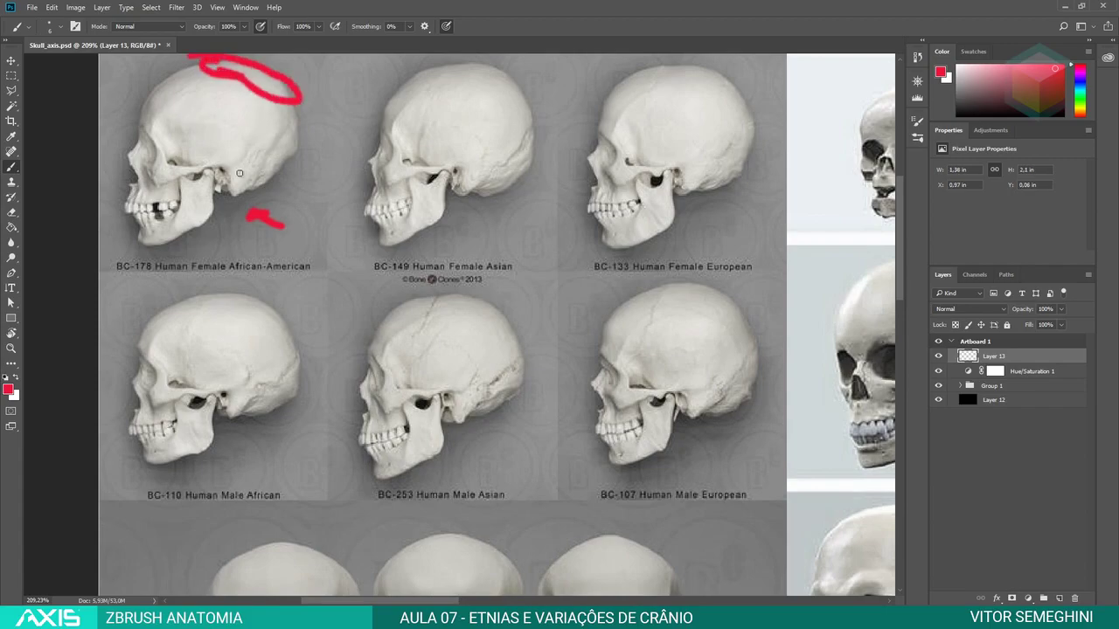
{"action": "mouse_move", "coordinate": [249, 188]}
{"action": "left_mouse_down"}
{"action": "mouse_move", "coordinate": [299, 173]}
{"action": "mouse_move", "coordinate": [324, 144]}
{"action": "mouse_move", "coordinate": [306, 140]}
{"action": "mouse_move", "coordinate": [356, 109]}
{"action": "mouse_move", "coordinate": [326, 114]}
{"action": "left_mouse_up"}
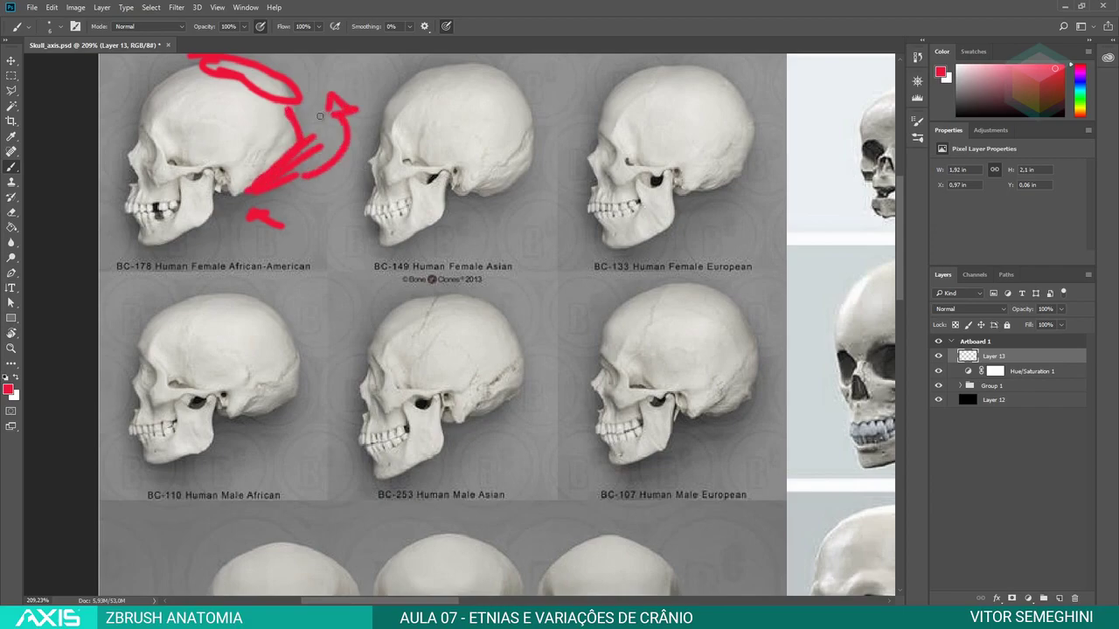
{"action": "mouse_move", "coordinate": [116, 207]}
{"action": "left_mouse_down"}
{"action": "mouse_move", "coordinate": [182, 208]}
{"action": "mouse_move", "coordinate": [180, 188]}
{"action": "mouse_move", "coordinate": [132, 184]}
{"action": "mouse_move", "coordinate": [182, 208]}
{"action": "mouse_move", "coordinate": [133, 187]}
{"action": "left_mouse_up"}
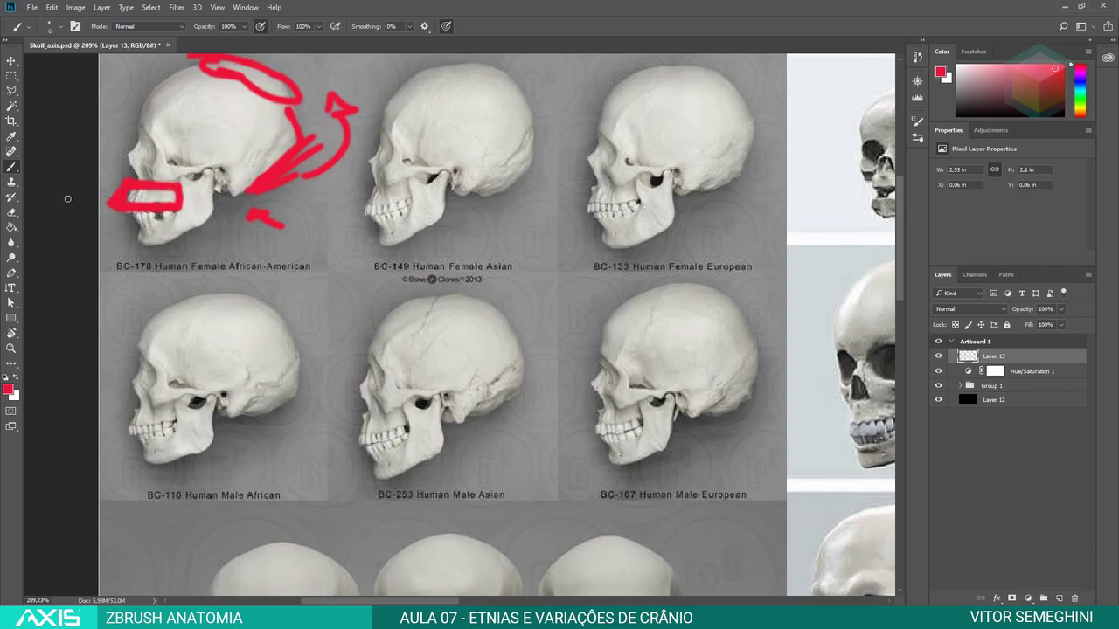
{"action": "left_click_drag", "start_coordinate": [115, 219], "coordinate": [100, 219]}
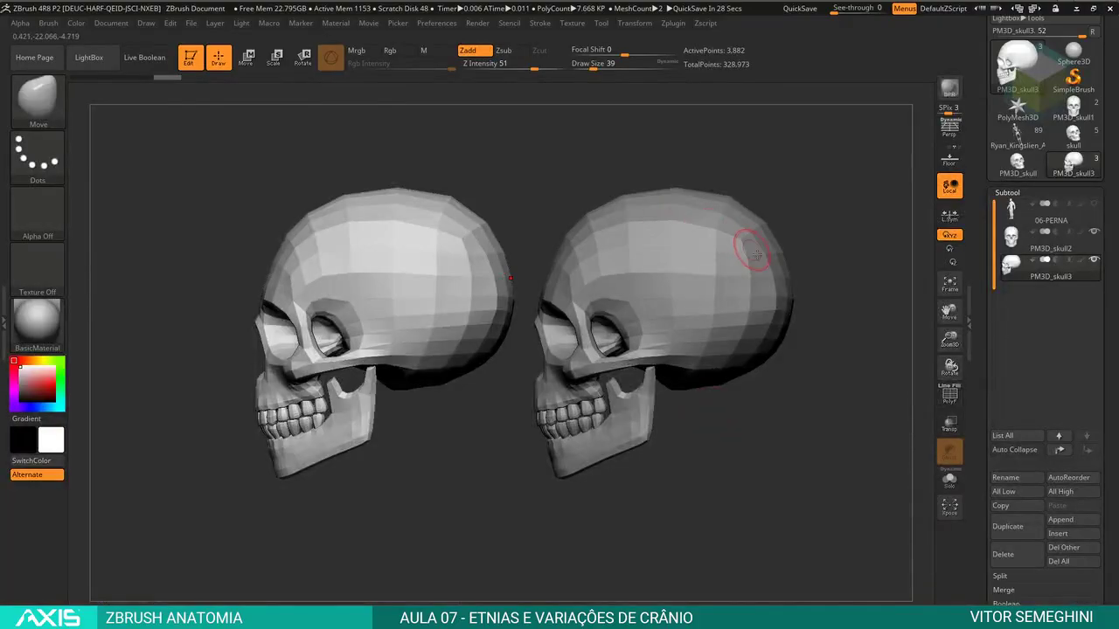
- Select PM3D_skull2 and hide its lower jaw and teeth polygroup
{"action": "mouse_move", "coordinate": [790, 405]}
{"action": "left_mouse_down"}
{"action": "mouse_move", "coordinate": [760, 376]}
{"action": "mouse_move", "coordinate": [677, 372]}
{"action": "left_mouse_up"}
{"action": "left_click", "coordinate": [787, 388], "text": "alt"}
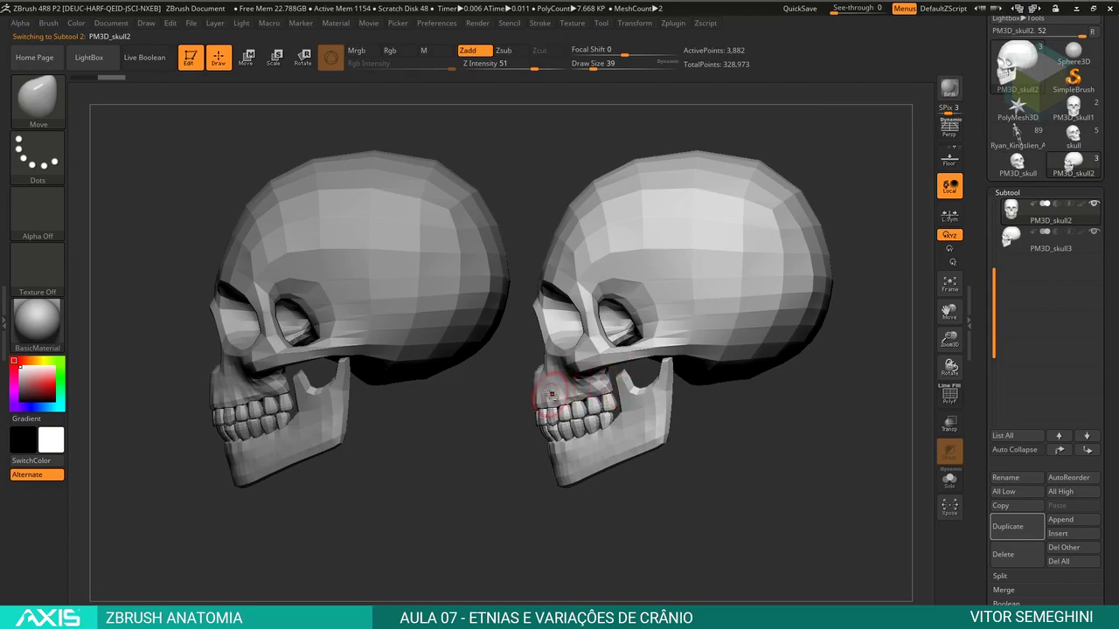
{"action": "left_click", "coordinate": [686, 359], "text": "ctrl+shift"}
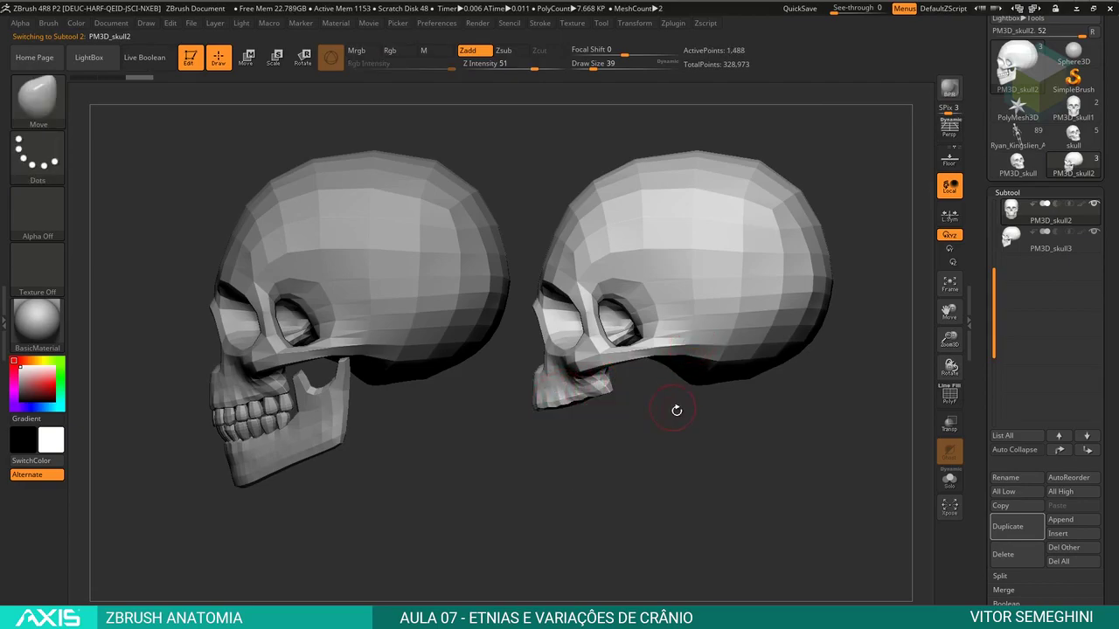
- Lasso-mask and isolate the right skull's teeth, then unhide everything and reframe both skulls
{"action": "key", "text": "ctrl"}
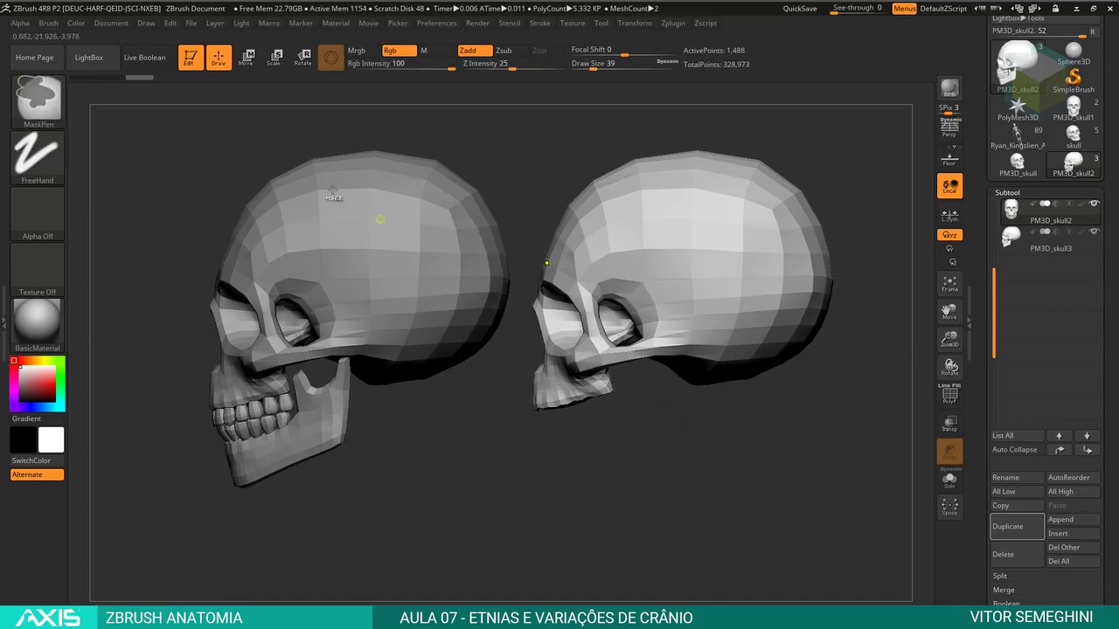
{"action": "left_click", "coordinate": [37, 97], "text": "ctrl"}
{"action": "left_click", "coordinate": [278, 165], "text": "ctrl"}
{"action": "mouse_move", "coordinate": [642, 391]}
{"action": "left_mouse_down", "text": "ctrl"}
{"action": "mouse_move", "coordinate": [537, 430]}
{"action": "mouse_move", "coordinate": [633, 381]}
{"action": "left_mouse_up", "text": "ctrl"}
{"action": "left_click", "coordinate": [648, 423], "text": "ctrl"}
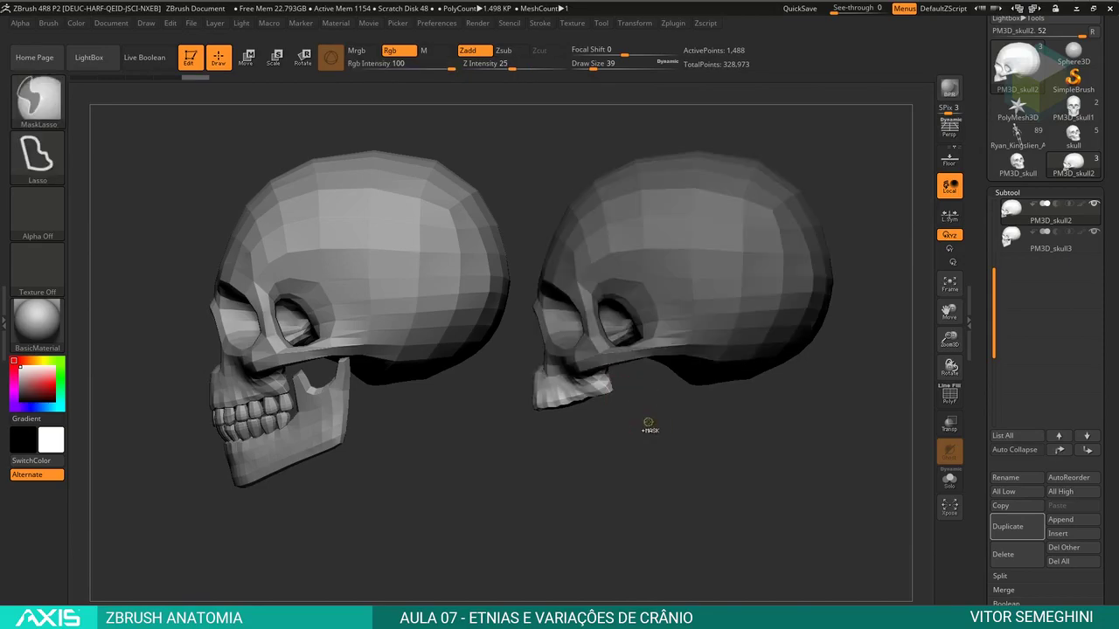
{"action": "key", "text": "ctrl+w"}
{"action": "left_click_drag", "start_coordinate": [651, 420], "coordinate": [655, 367], "text": "alt"}
{"action": "left_click", "coordinate": [524, 437], "text": "ctrl+shift"}
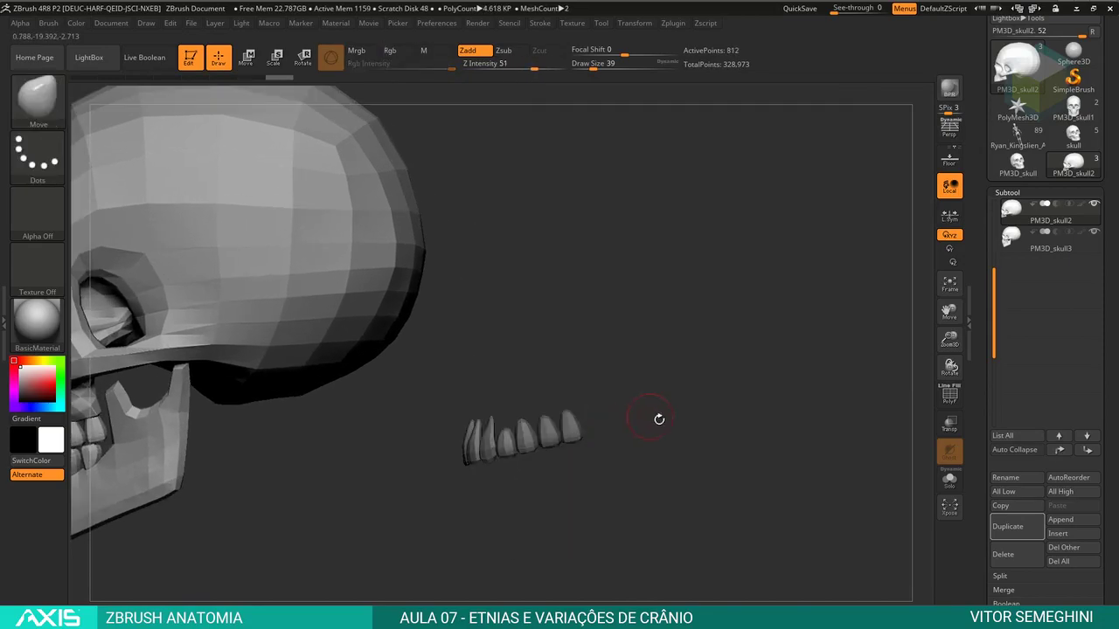
{"action": "left_click", "coordinate": [660, 419], "text": "ctrl+shift"}
{"action": "key", "text": "f"}
- Set the Move brush Draw Size to 132 and zoom in on both skulls
{"action": "key", "text": "b"}
{"action": "key", "text": "space"}
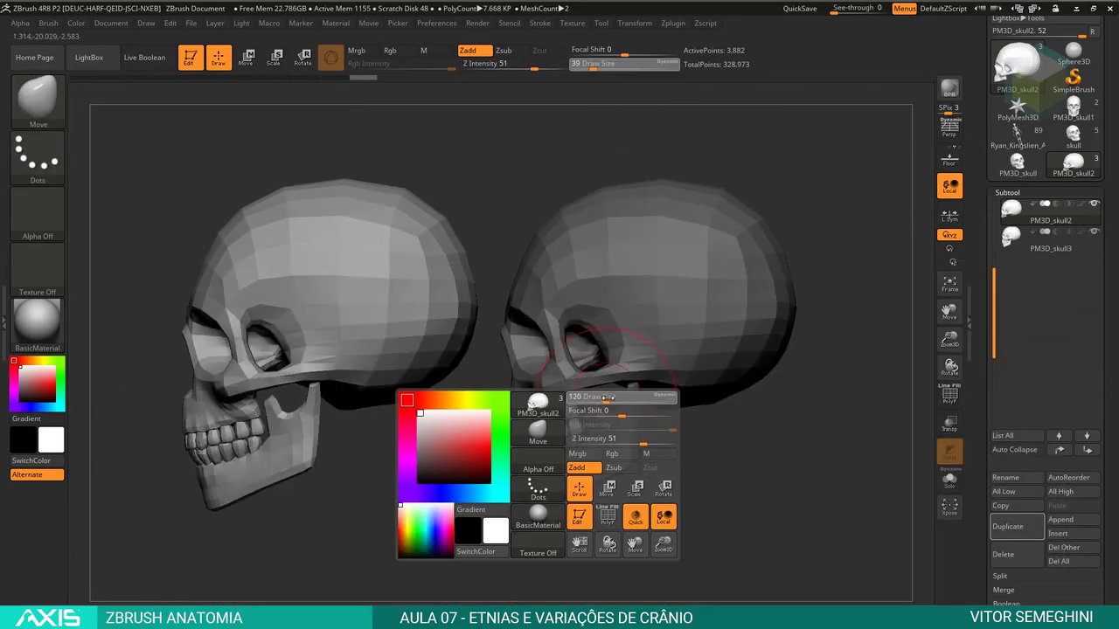
{"action": "left_click_drag", "start_coordinate": [608, 398], "coordinate": [614, 398]}
{"action": "left_click_drag", "start_coordinate": [518, 435], "coordinate": [710, 397]}
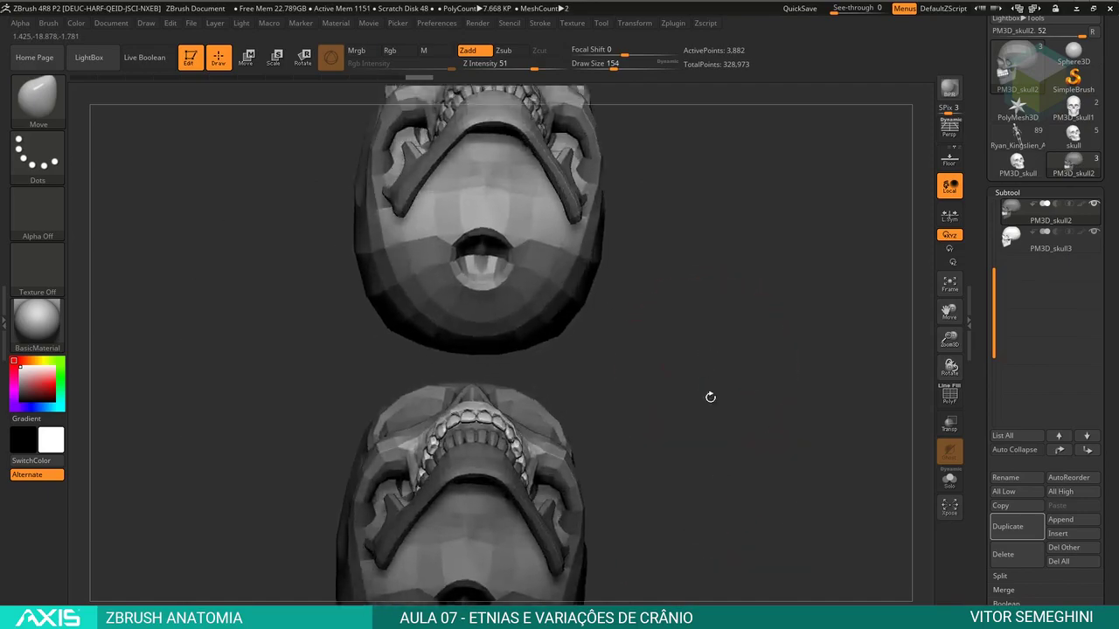
{"action": "left_click_drag", "start_coordinate": [599, 385], "coordinate": [674, 460], "text": "shift"}
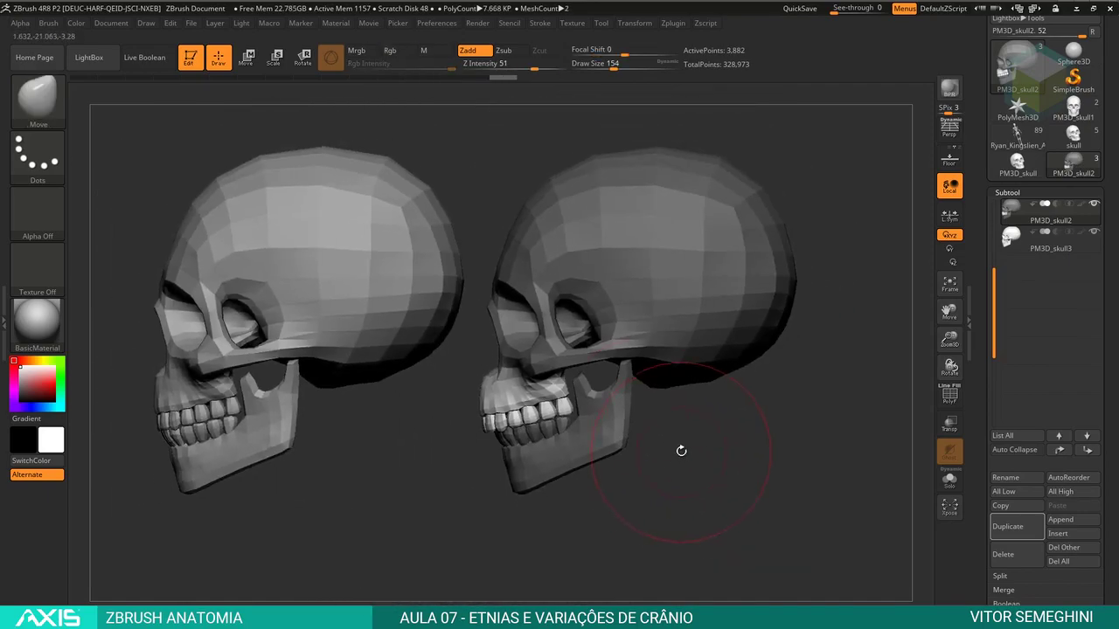
{"action": "key", "text": "s"}
{"action": "mouse_move", "coordinate": [681, 450]}
{"action": "right_mouse_down", "text": "ctrl"}
{"action": "mouse_move", "coordinate": [461, 362]}
{"action": "mouse_move", "coordinate": [677, 468]}
{"action": "mouse_move", "coordinate": [467, 370]}
{"action": "mouse_move", "coordinate": [696, 365]}
{"action": "right_mouse_up", "text": "ctrl"}
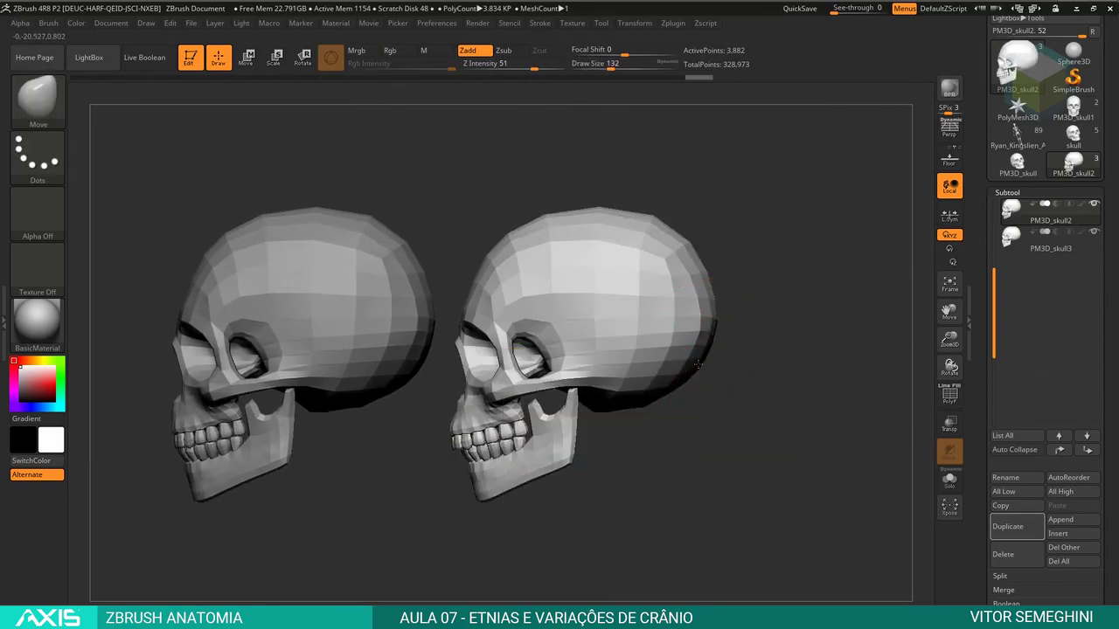
{"action": "left_click_drag", "start_coordinate": [743, 227], "coordinate": [798, 216], "text": "shift"}
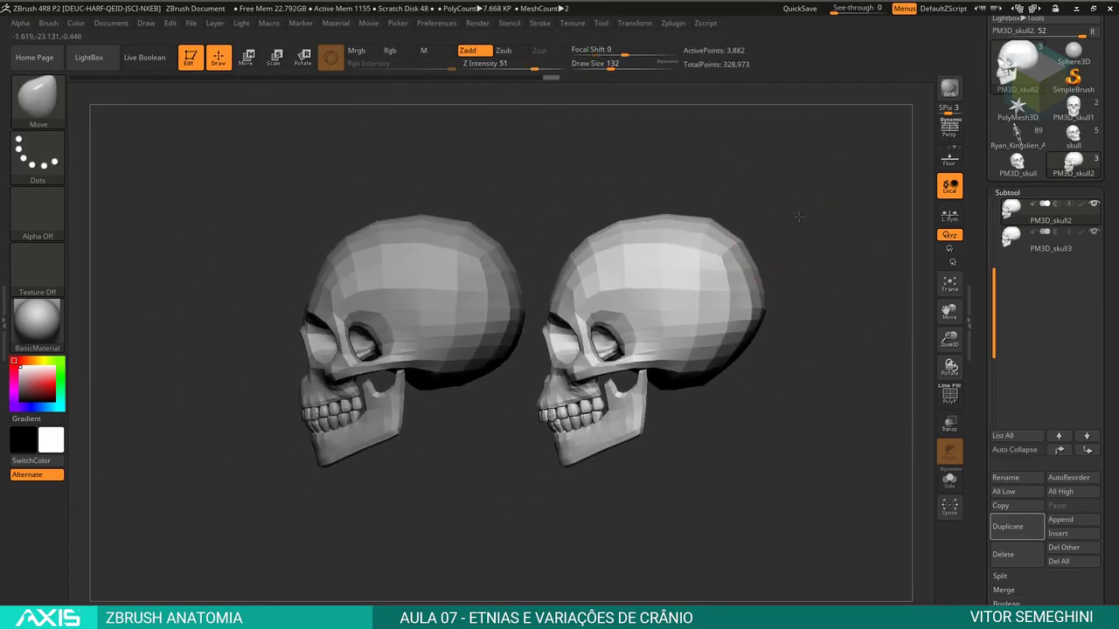
{"action": "mouse_move", "coordinate": [798, 216]}
{"action": "right_mouse_down", "text": "ctrl"}
{"action": "mouse_move", "coordinate": [792, 312]}
{"action": "mouse_move", "coordinate": [792, 218]}
{"action": "right_mouse_up", "text": "ctrl"}
{"action": "left_click_drag", "start_coordinate": [792, 218], "coordinate": [796, 233], "text": "shift"}
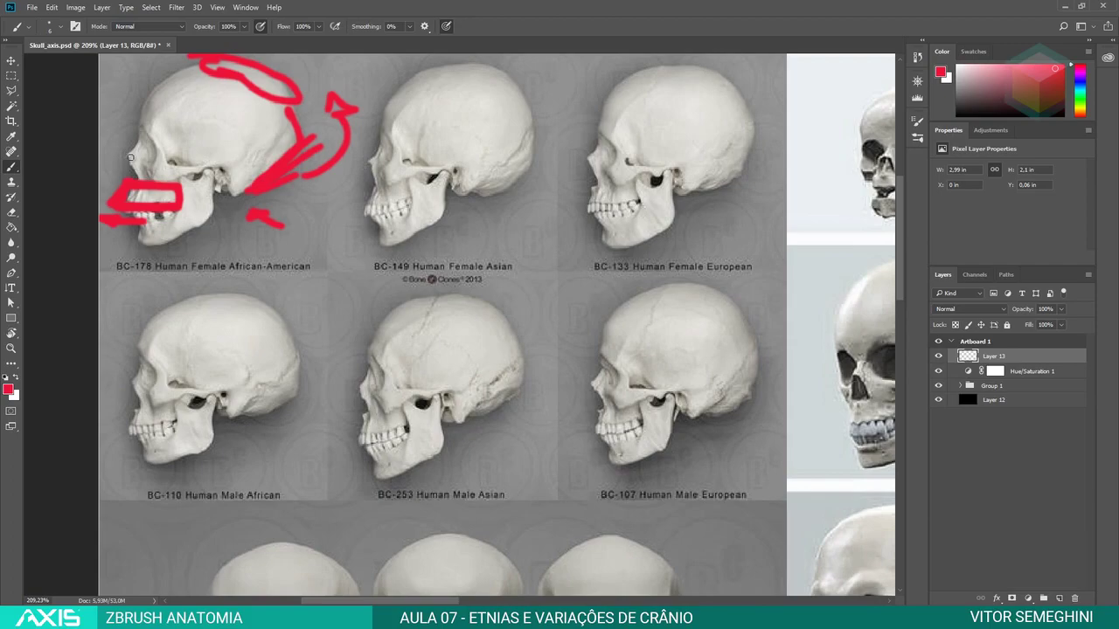
- Add red lines across the BC-178 skull's face and down its forehead profile, undoing a stray mark
{"action": "left_click_drag", "start_coordinate": [129, 158], "coordinate": [211, 234]}
{"action": "left_click_drag", "start_coordinate": [153, 145], "coordinate": [164, 156]}
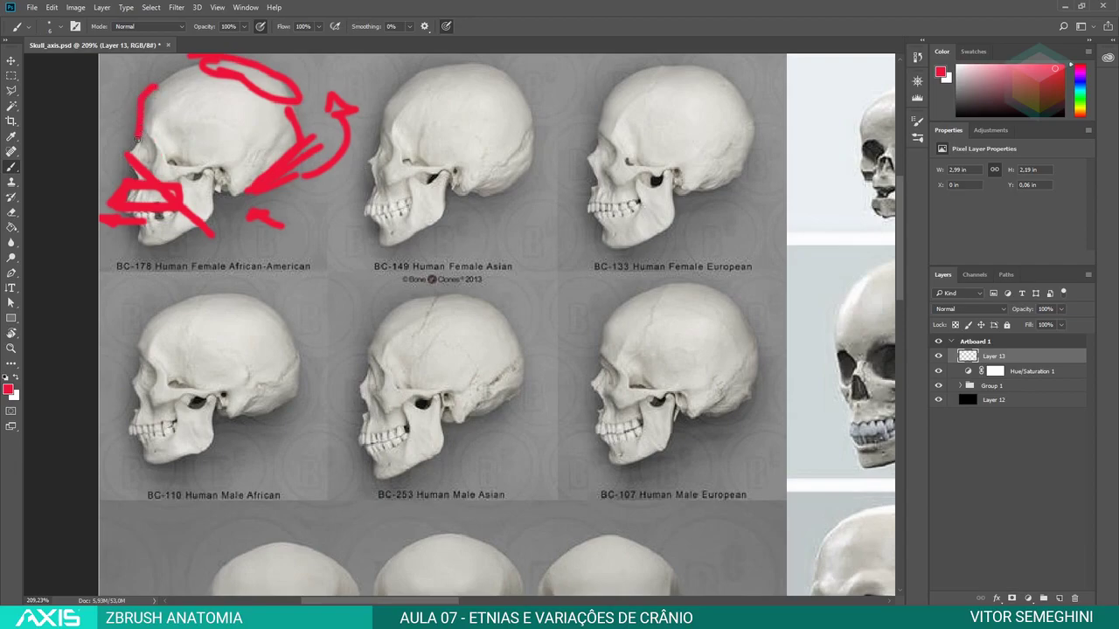
{"action": "left_click_drag", "start_coordinate": [137, 139], "coordinate": [119, 157]}
{"action": "key", "text": "ctrl+z"}
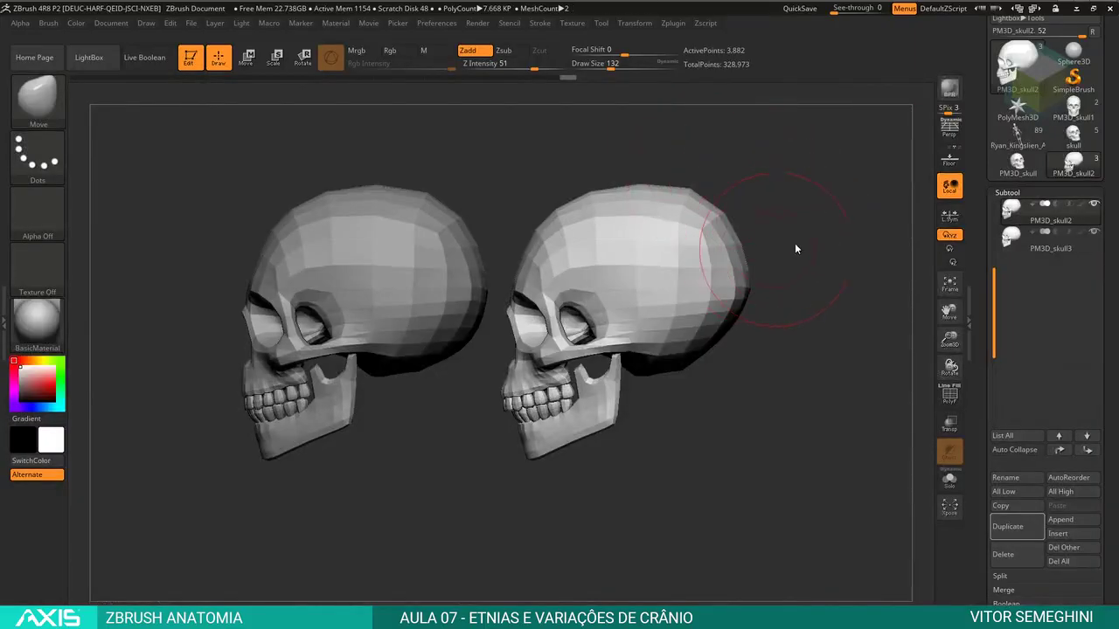
- Reshape the right skull's eye socket and brow with the Move brush at Draw Size 59
{"action": "left_click_drag", "start_coordinate": [795, 249], "coordinate": [868, 268], "text": "alt"}
{"action": "key", "text": "space"}
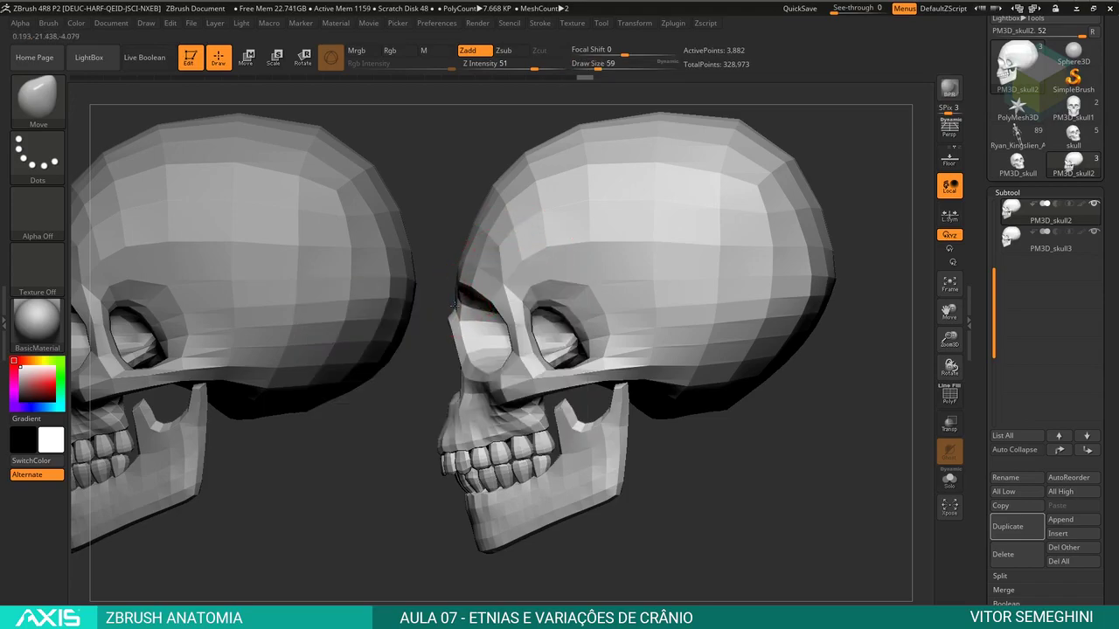
{"action": "left_click_drag", "start_coordinate": [454, 304], "coordinate": [461, 332]}
{"action": "left_click_drag", "start_coordinate": [506, 297], "coordinate": [520, 354]}
{"action": "key", "text": "space"}
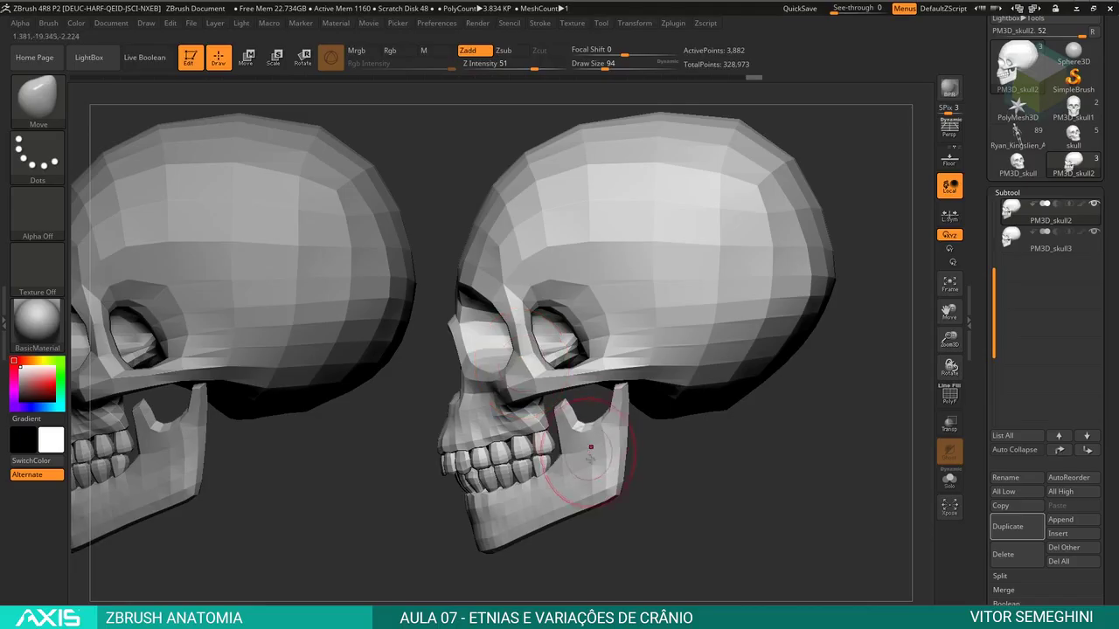
- Solo the right skull, work its profile, and enlarge the Move brush to size 187
{"action": "mouse_move", "coordinate": [539, 530]}
{"action": "left_mouse_down", "text": "alt"}
{"action": "mouse_move", "coordinate": [679, 464]}
{"action": "mouse_move", "coordinate": [777, 392]}
{"action": "mouse_move", "coordinate": [832, 407]}
{"action": "left_mouse_up", "text": "alt"}
{"action": "left_click", "coordinate": [950, 483]}
{"action": "mouse_move", "coordinate": [757, 327]}
{"action": "left_mouse_down"}
{"action": "mouse_move", "coordinate": [705, 332]}
{"action": "mouse_move", "coordinate": [777, 387]}
{"action": "mouse_move", "coordinate": [728, 355]}
{"action": "left_mouse_up"}
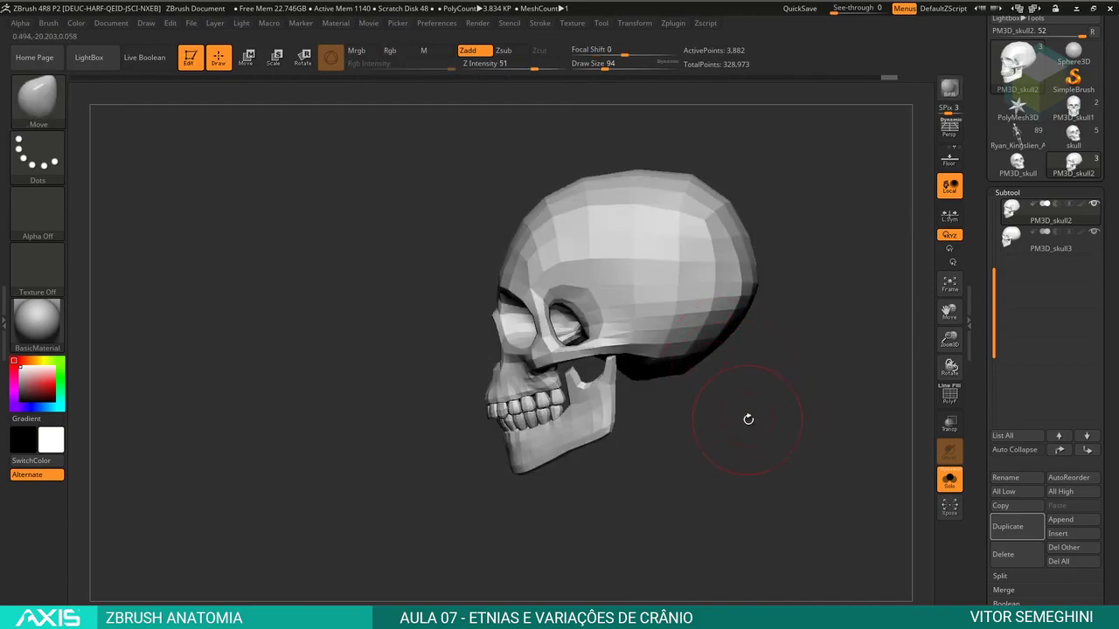
{"action": "left_click_drag", "start_coordinate": [747, 417], "coordinate": [752, 429]}
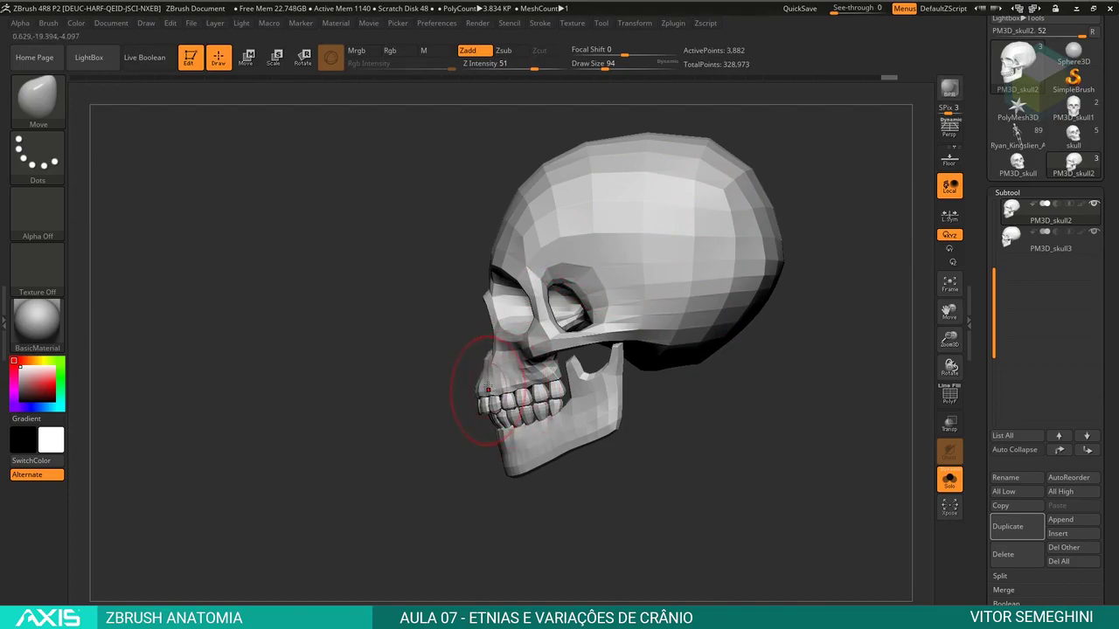
{"action": "scroll", "coordinate": [475, 375], "scroll_direction": "up", "scroll_amount": 2}
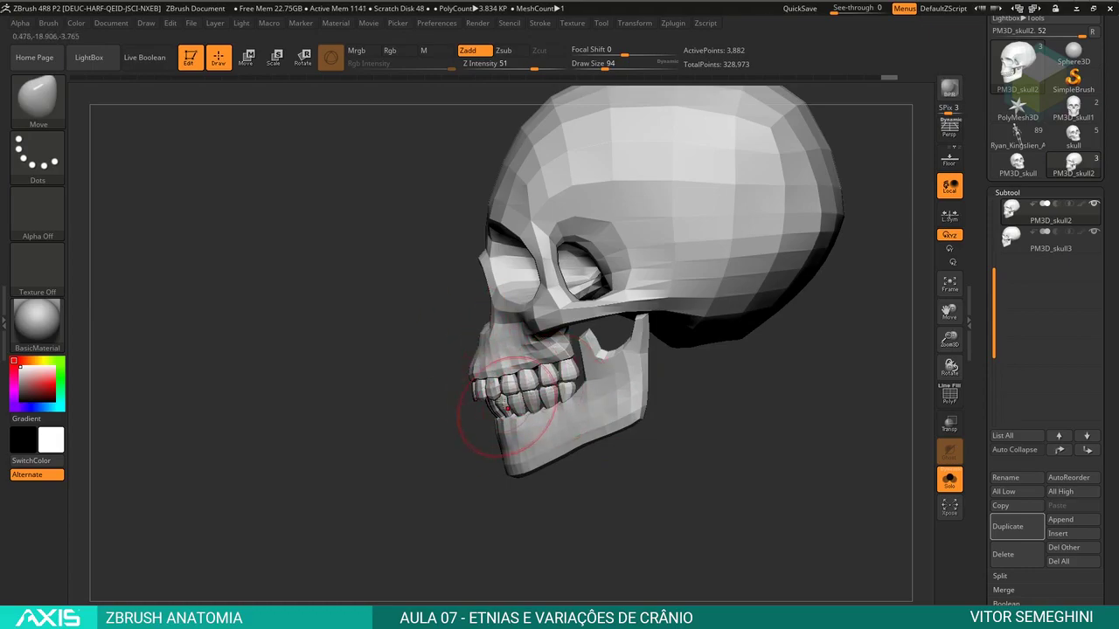
{"action": "mouse_move", "coordinate": [600, 387]}
{"action": "left_mouse_down"}
{"action": "mouse_move", "coordinate": [642, 411]}
{"action": "mouse_move", "coordinate": [603, 461]}
{"action": "left_mouse_up"}
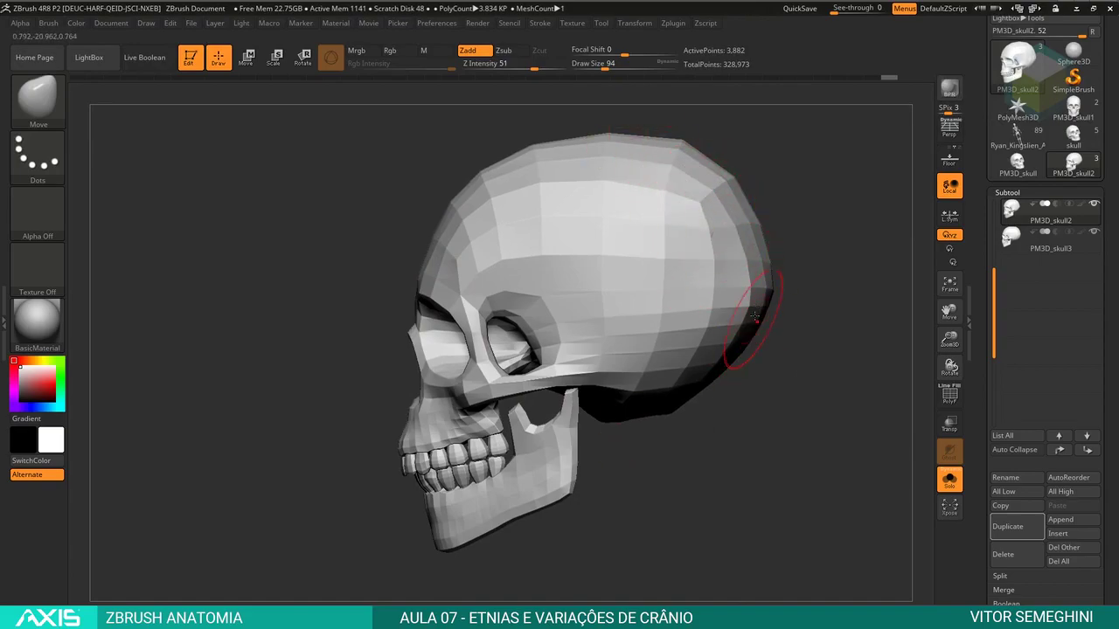
{"action": "mouse_move", "coordinate": [802, 333]}
{"action": "left_mouse_down"}
{"action": "mouse_move", "coordinate": [794, 268]}
{"action": "mouse_move", "coordinate": [725, 245]}
{"action": "left_mouse_up"}
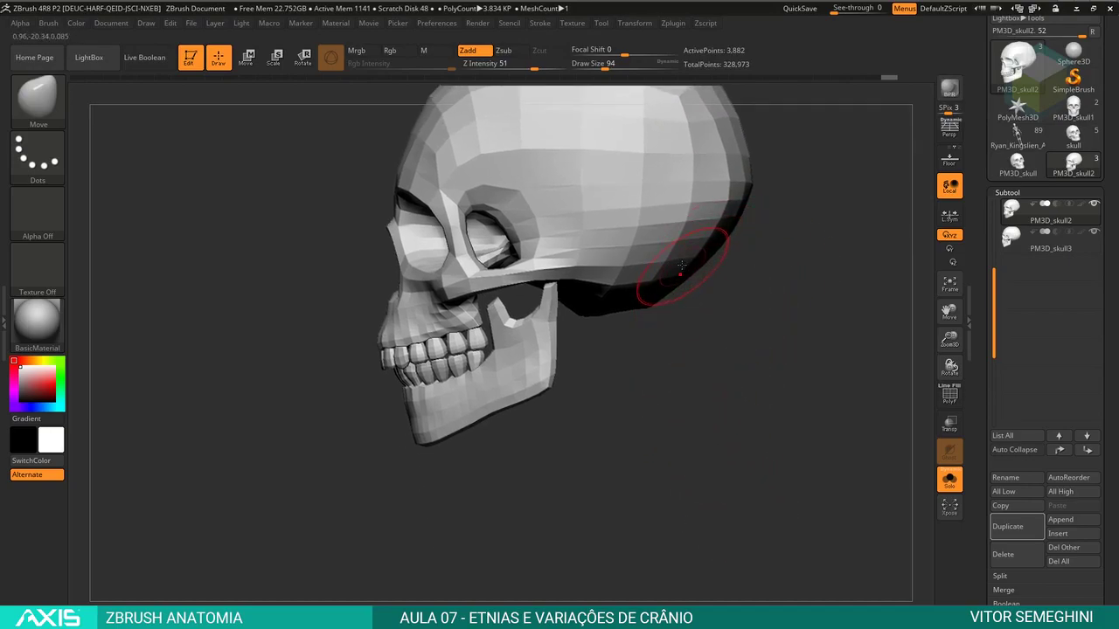
{"action": "key", "text": "space"}
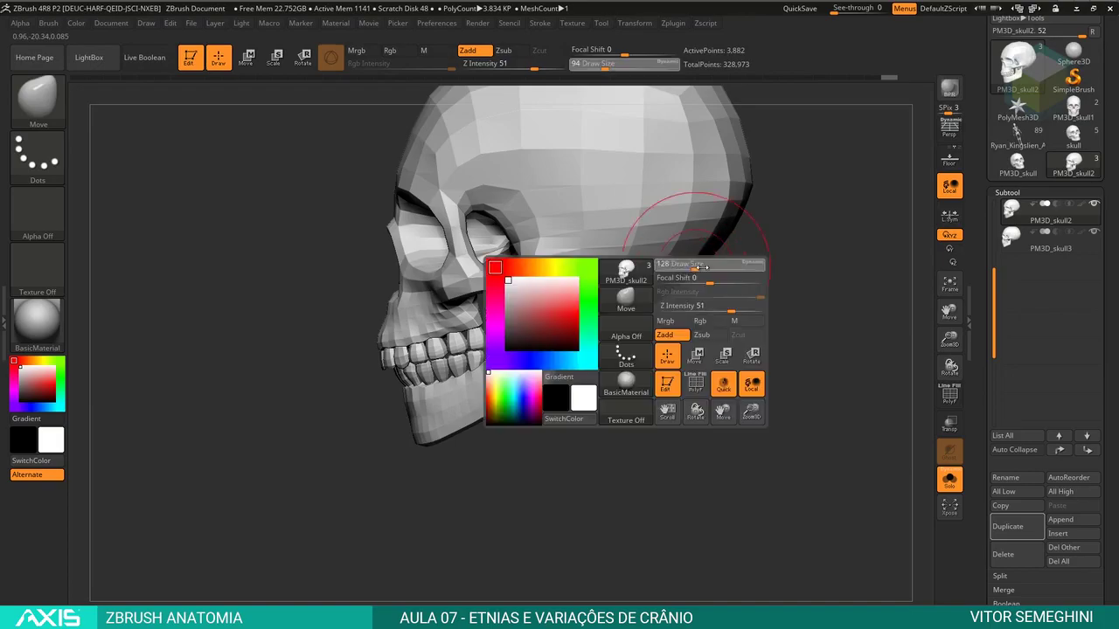
{"action": "mouse_move", "coordinate": [682, 262]}
{"action": "left_mouse_down"}
{"action": "mouse_move", "coordinate": [695, 255]}
{"action": "mouse_move", "coordinate": [711, 307]}
{"action": "left_mouse_up"}
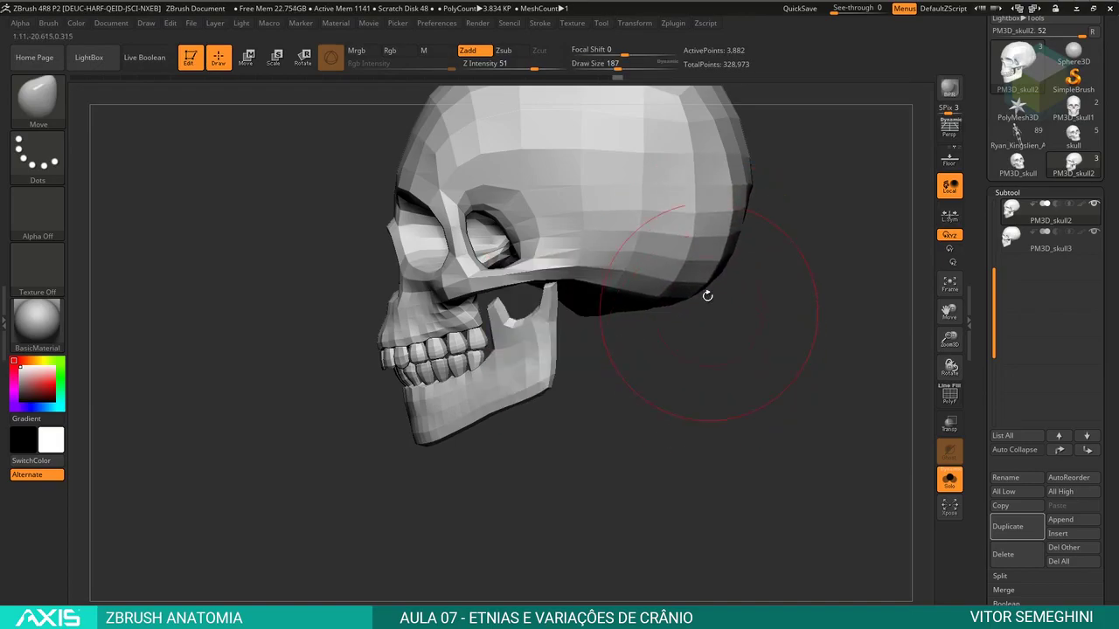
{"action": "key", "text": "ctrl+z"}
{"action": "mouse_move", "coordinate": [749, 349]}
{"action": "left_mouse_down"}
{"action": "mouse_move", "coordinate": [750, 335]}
{"action": "mouse_move", "coordinate": [784, 344]}
{"action": "left_mouse_up"}
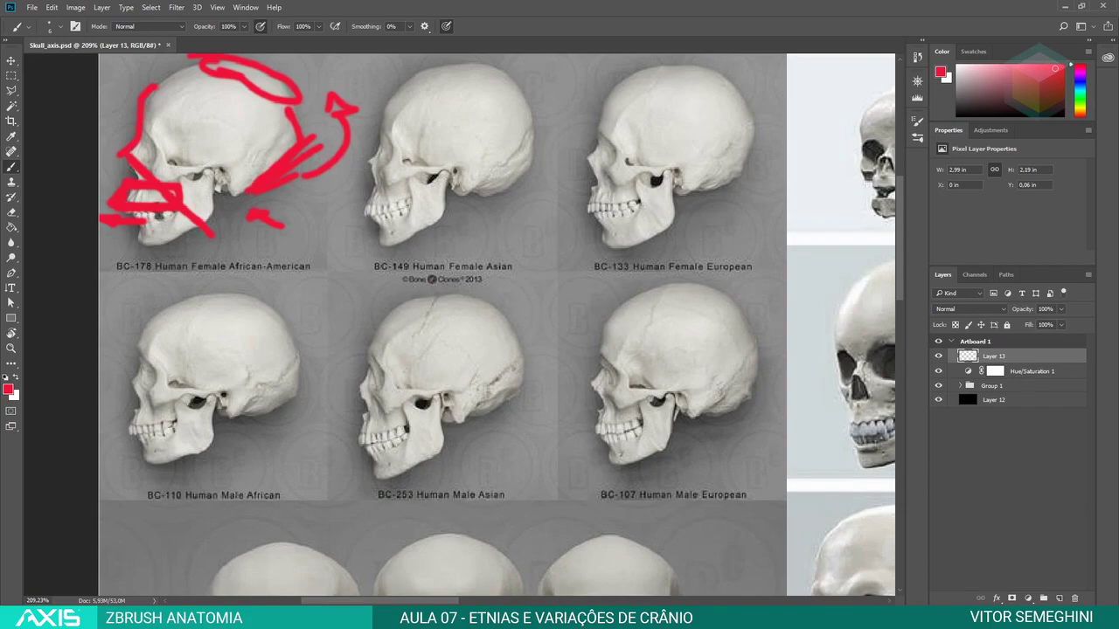
- Erase the old scribbles on BC-178, then mark BC-178's jaw and BC-149's jaw and cranium in red
{"action": "key", "text": "e"}
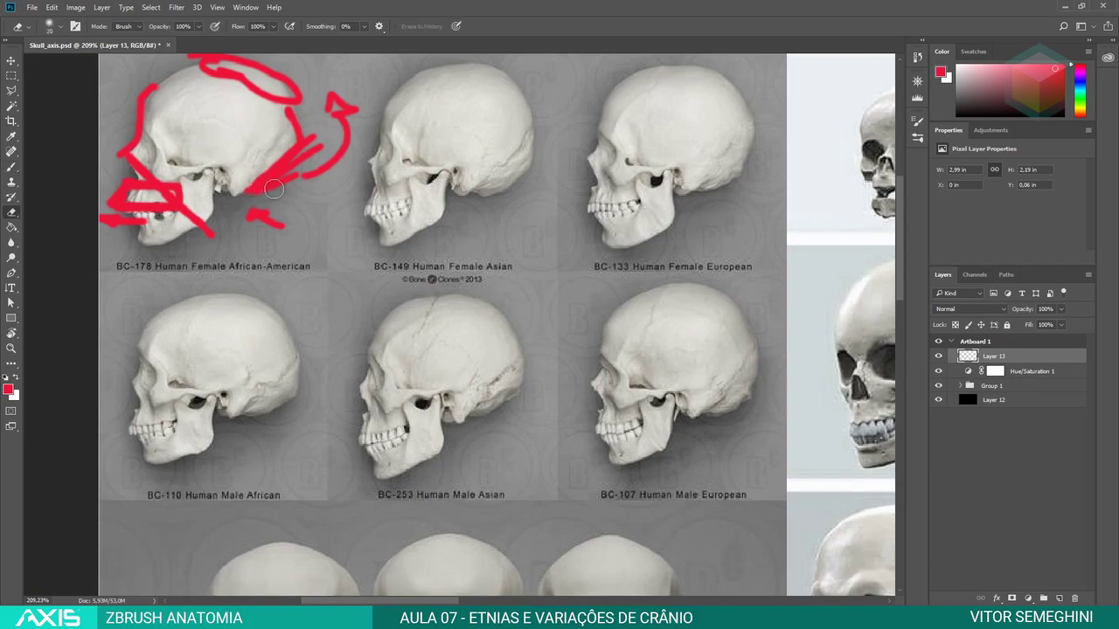
{"action": "mouse_move", "coordinate": [254, 183]}
{"action": "left_mouse_down"}
{"action": "mouse_move", "coordinate": [363, 142]}
{"action": "mouse_move", "coordinate": [127, 142]}
{"action": "mouse_move", "coordinate": [210, 225]}
{"action": "mouse_move", "coordinate": [70, 215]}
{"action": "left_mouse_up"}
{"action": "key", "text": "b"}
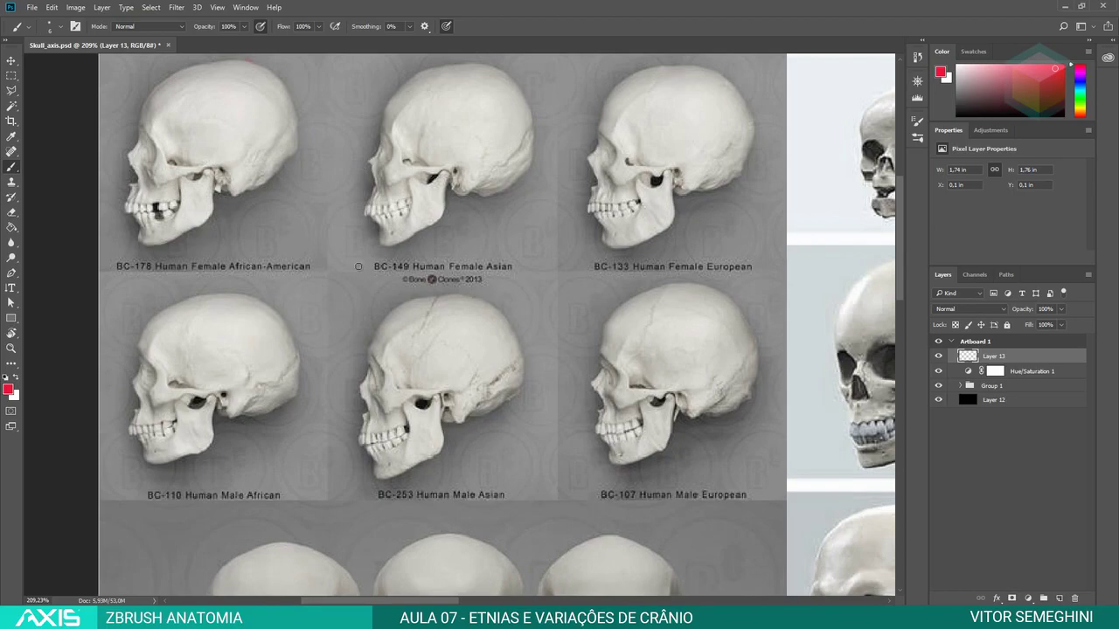
{"action": "left_click_drag", "start_coordinate": [310, 252], "coordinate": [445, 258]}
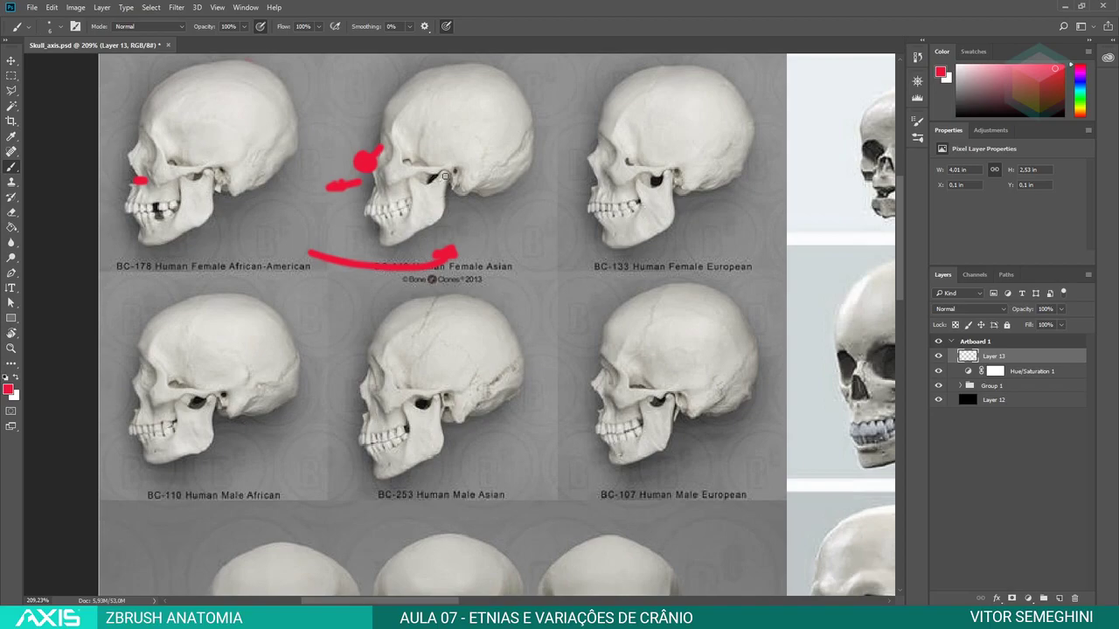
{"action": "mouse_move", "coordinate": [445, 176]}
{"action": "left_mouse_down"}
{"action": "mouse_move", "coordinate": [402, 220]}
{"action": "mouse_move", "coordinate": [371, 216]}
{"action": "left_mouse_up"}
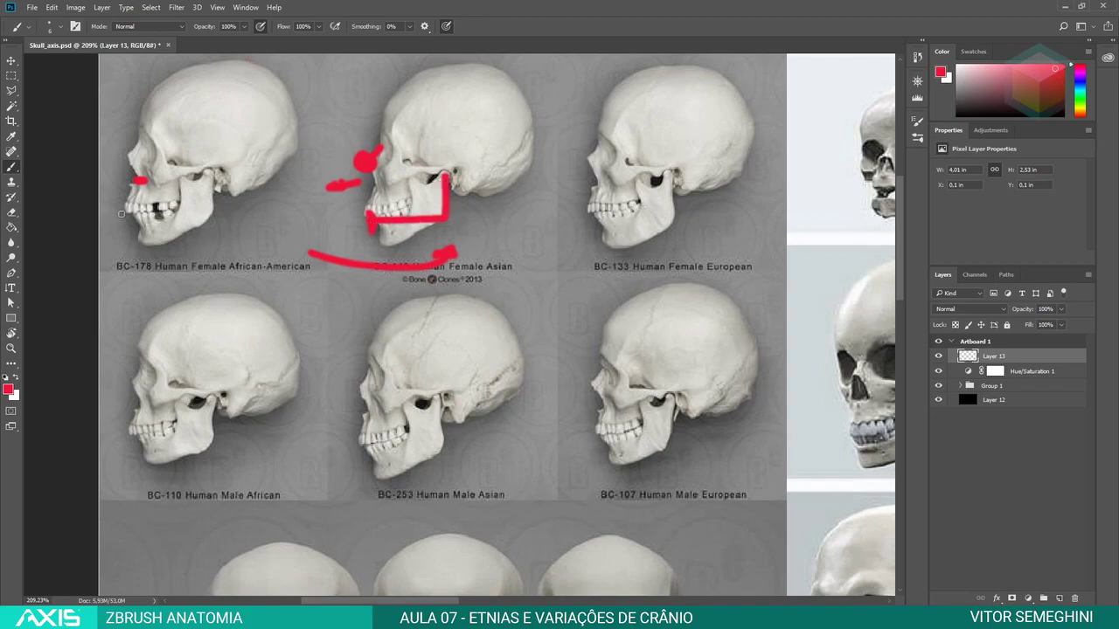
{"action": "left_click_drag", "start_coordinate": [134, 226], "coordinate": [218, 221]}
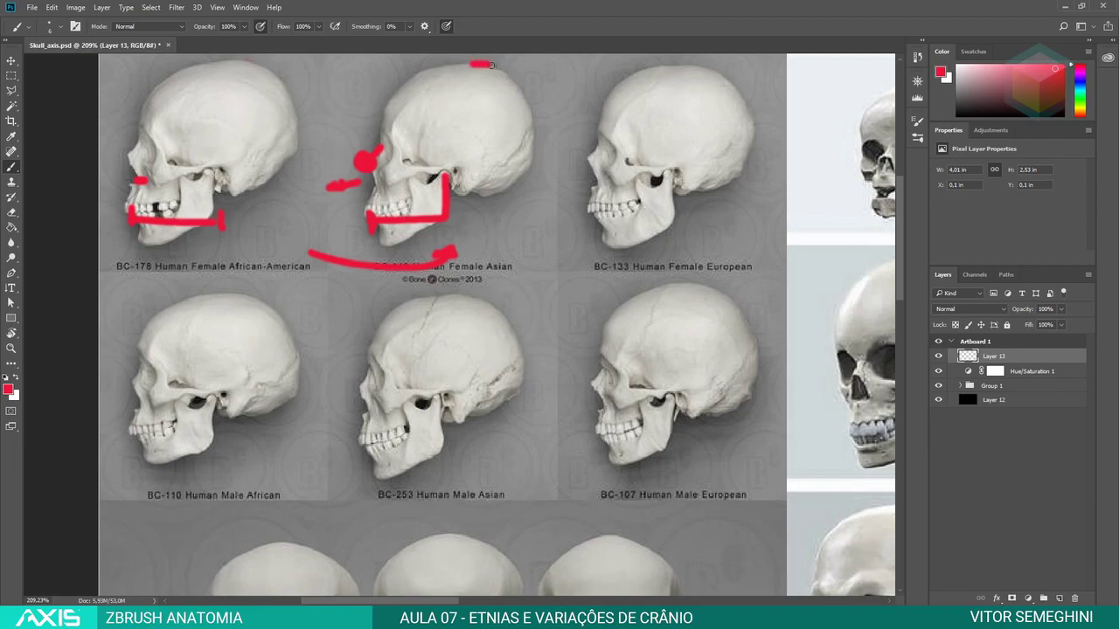
{"action": "left_click_drag", "start_coordinate": [539, 76], "coordinate": [523, 173]}
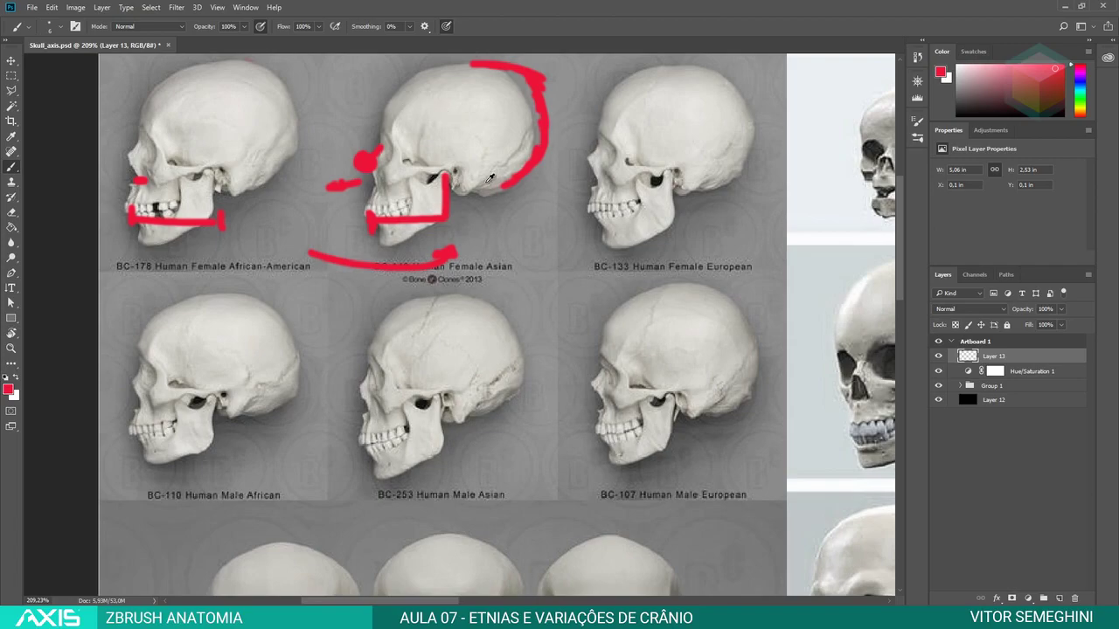
{"action": "key", "text": "alt+Tab"}
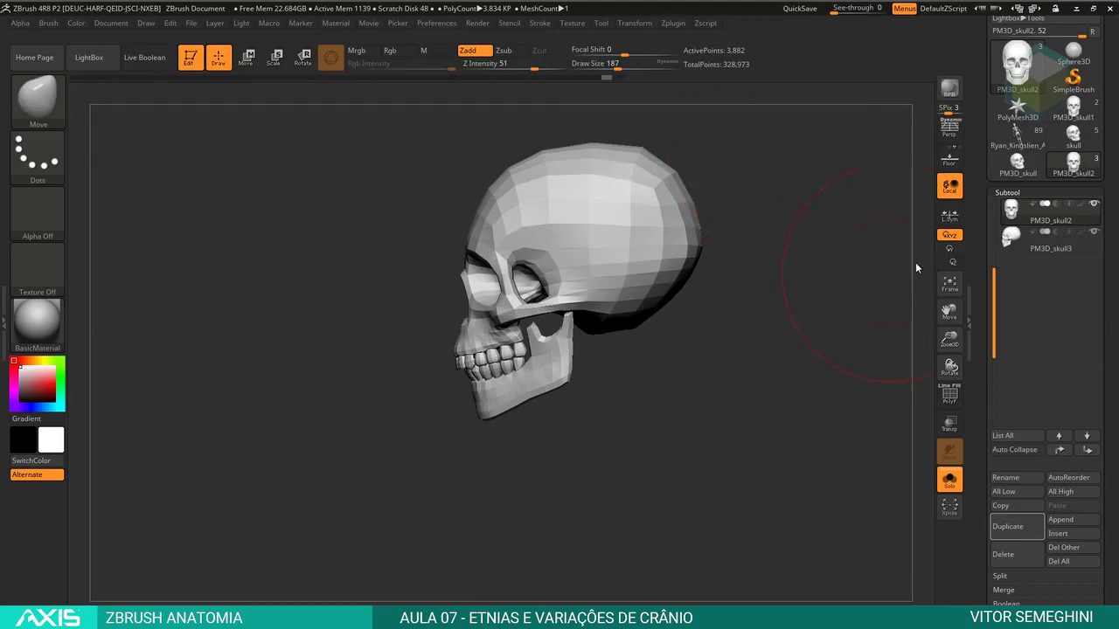
- Turn Solo off, duplicate the skull as PM3D_skull4 and move the copy left
{"action": "left_click", "coordinate": [949, 479]}
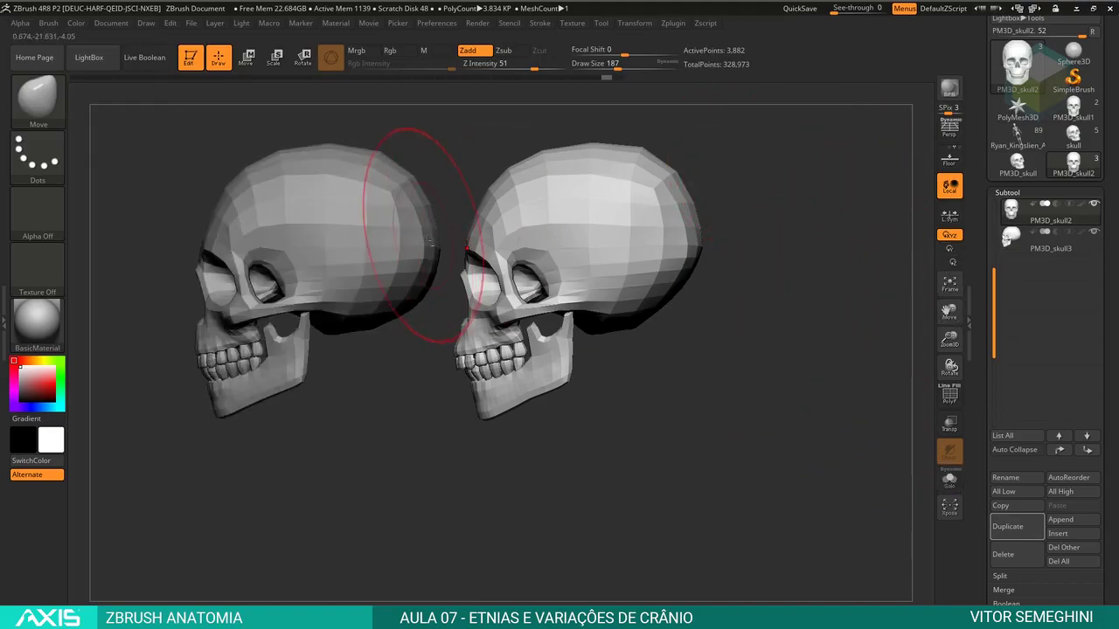
{"action": "left_click", "coordinate": [1005, 528]}
{"action": "key", "text": "w"}
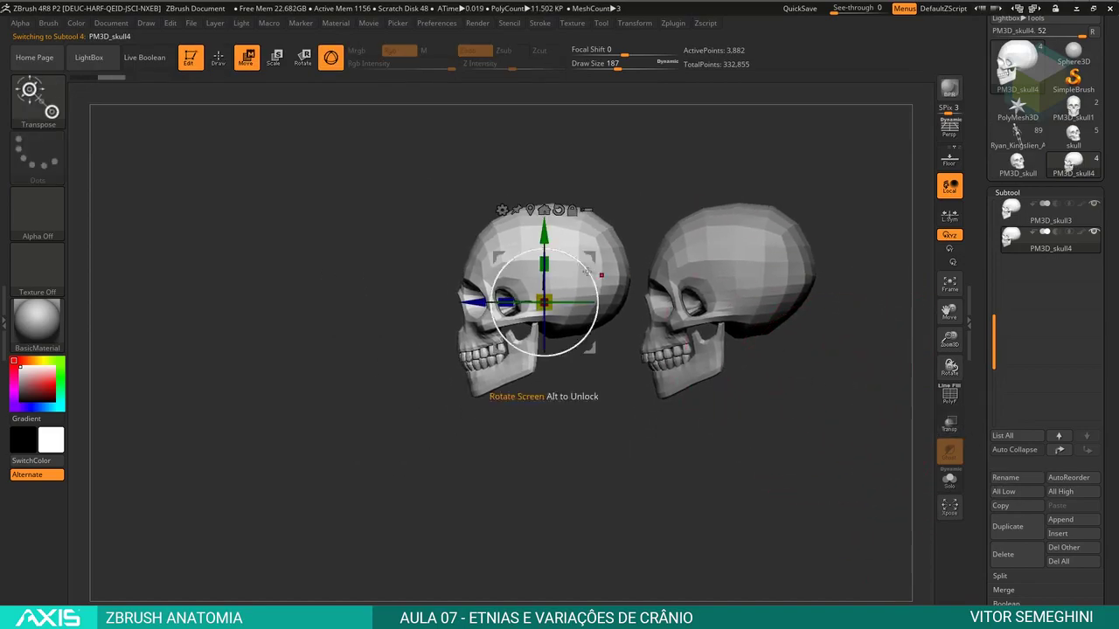
{"action": "left_click_drag", "start_coordinate": [586, 271], "coordinate": [395, 271]}
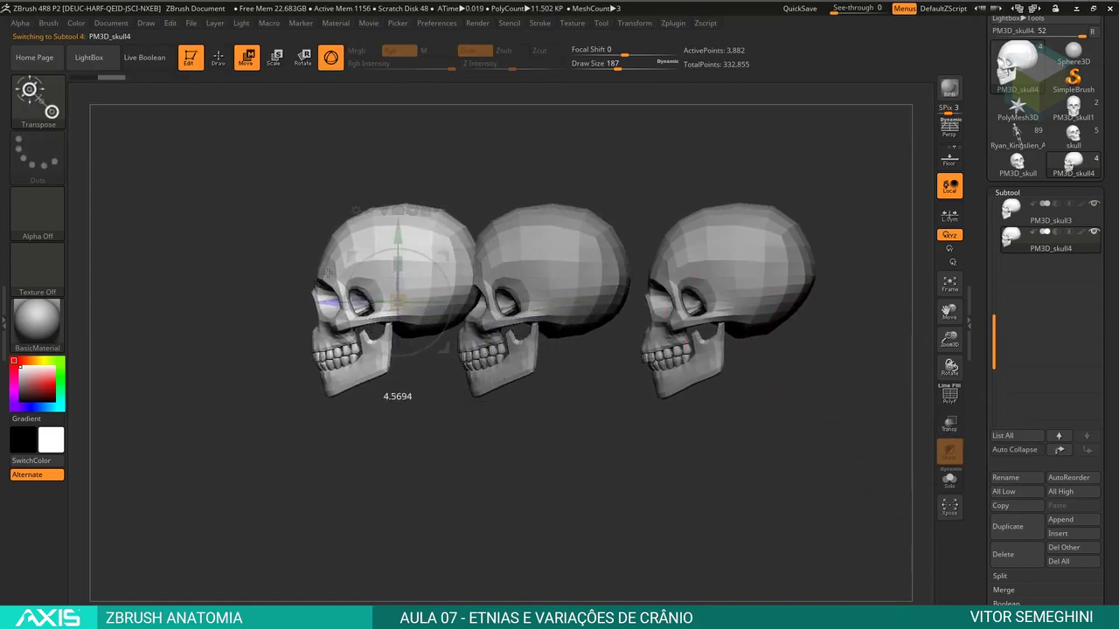
- Move PM3D_skull4 to the right of the others so three skulls line up
{"action": "left_click", "coordinate": [526, 236]}
{"action": "mouse_move", "coordinate": [494, 282]}
{"action": "left_mouse_down", "text": "alt"}
{"action": "mouse_move", "coordinate": [400, 255]}
{"action": "mouse_move", "coordinate": [706, 274]}
{"action": "left_mouse_up", "text": "alt"}
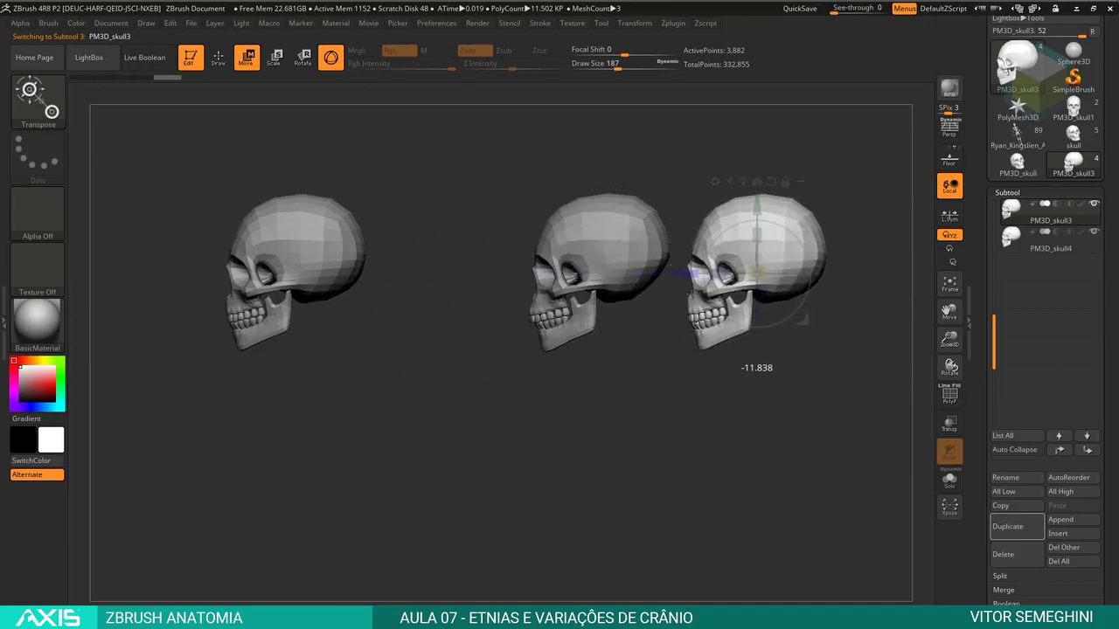
{"action": "mouse_move", "coordinate": [612, 393]}
{"action": "left_mouse_down", "text": "alt"}
{"action": "mouse_move", "coordinate": [664, 367]}
{"action": "mouse_move", "coordinate": [577, 393]}
{"action": "left_mouse_up", "text": "alt"}
{"action": "left_click", "coordinate": [315, 262]}
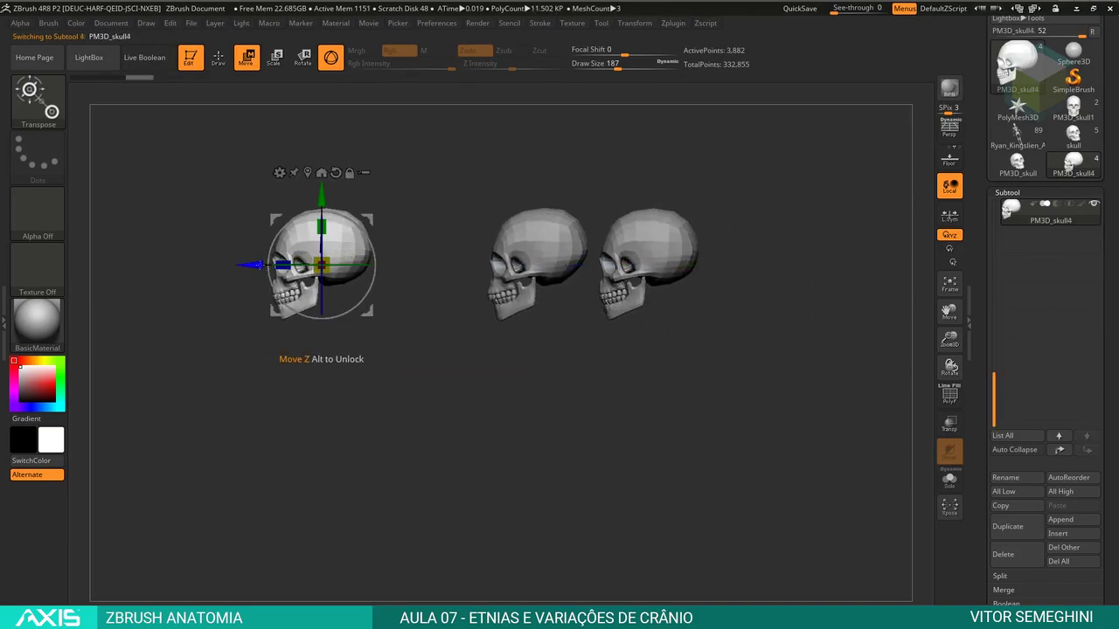
{"action": "left_click_drag", "start_coordinate": [258, 264], "coordinate": [712, 264]}
{"action": "left_click_drag", "start_coordinate": [700, 393], "coordinate": [700, 332], "text": "alt"}
{"action": "left_click", "coordinate": [604, 289], "text": "alt"}
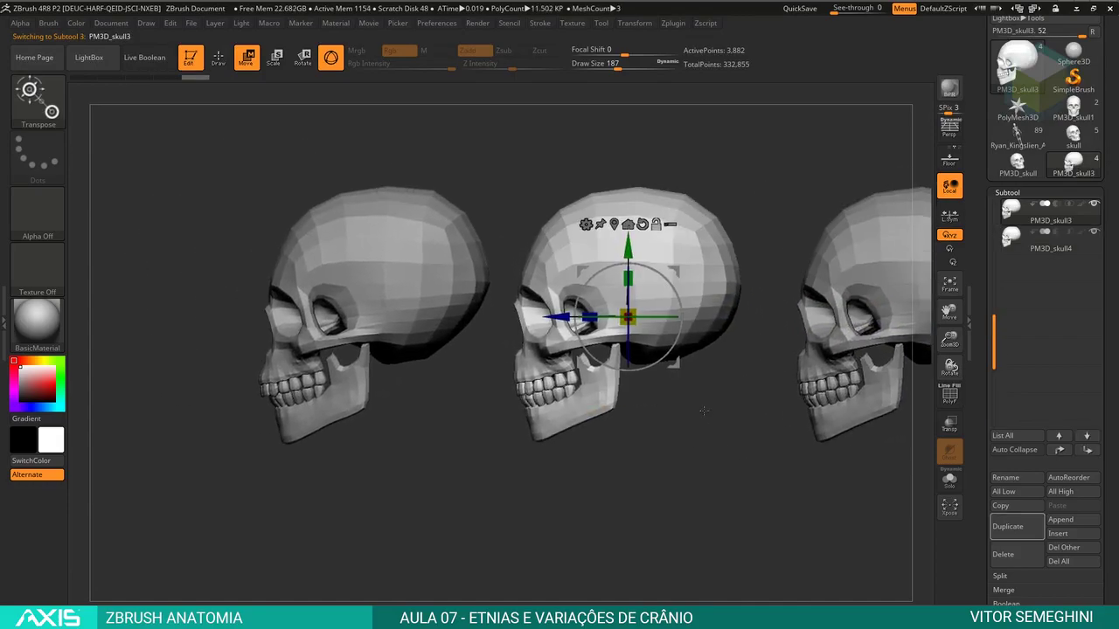
- Switch to the Move brush and resize it to 132 while zooming in on the skulls
{"action": "key", "text": "q"}
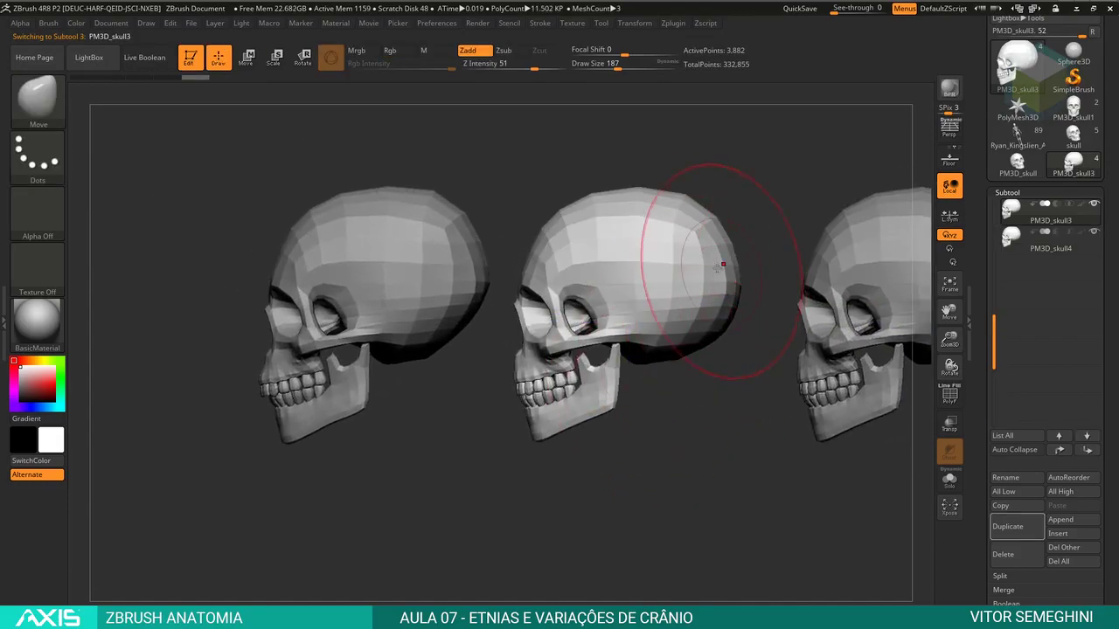
{"action": "key", "text": "space"}
{"action": "left_click_drag", "start_coordinate": [726, 275], "coordinate": [739, 275]}
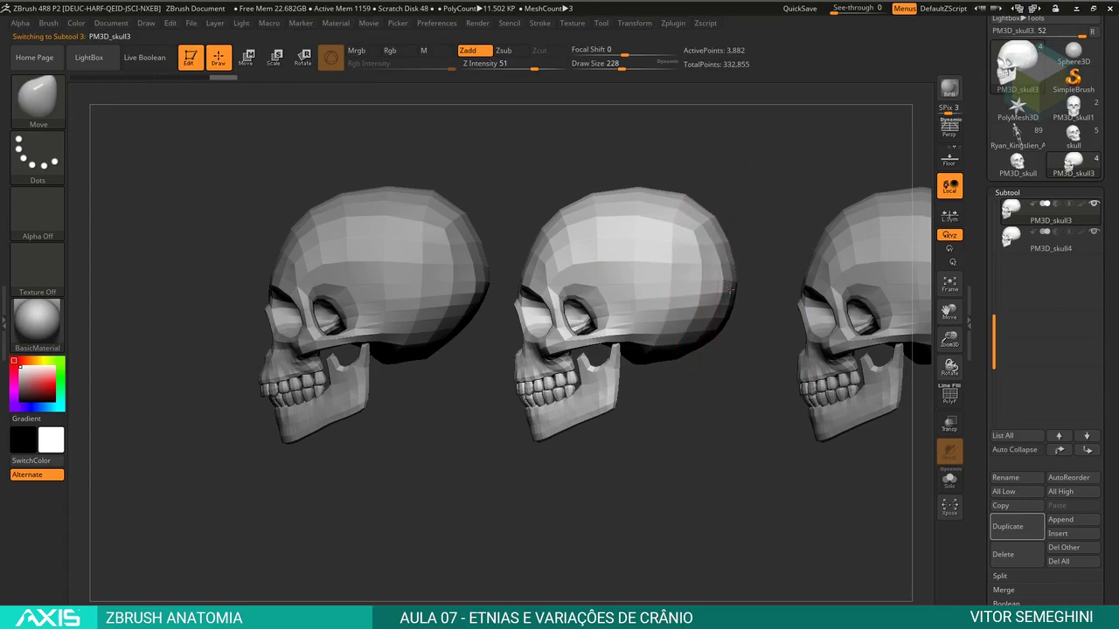
{"action": "key", "text": "space"}
{"action": "left_click_drag", "start_coordinate": [692, 213], "coordinate": [674, 213]}
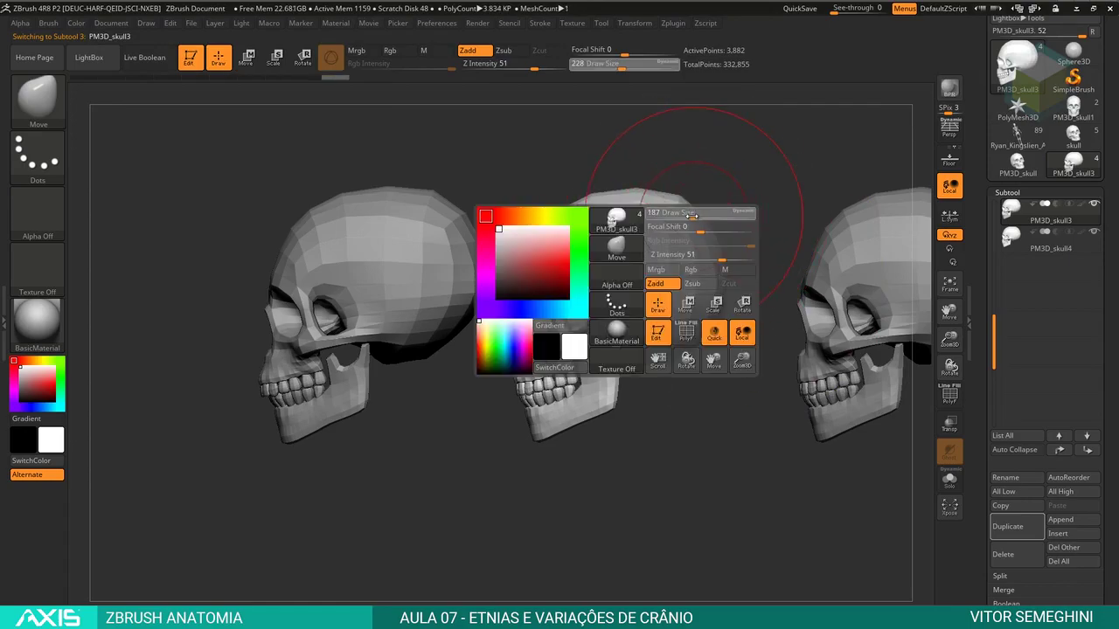
{"action": "mouse_move", "coordinate": [764, 392]}
{"action": "left_mouse_down", "text": "alt"}
{"action": "mouse_move", "coordinate": [762, 292]}
{"action": "mouse_move", "coordinate": [764, 402]}
{"action": "mouse_move", "coordinate": [525, 298]}
{"action": "left_mouse_up", "text": "alt"}
{"action": "key", "text": "space"}
{"action": "left_click_drag", "start_coordinate": [604, 277], "coordinate": [563, 277]}
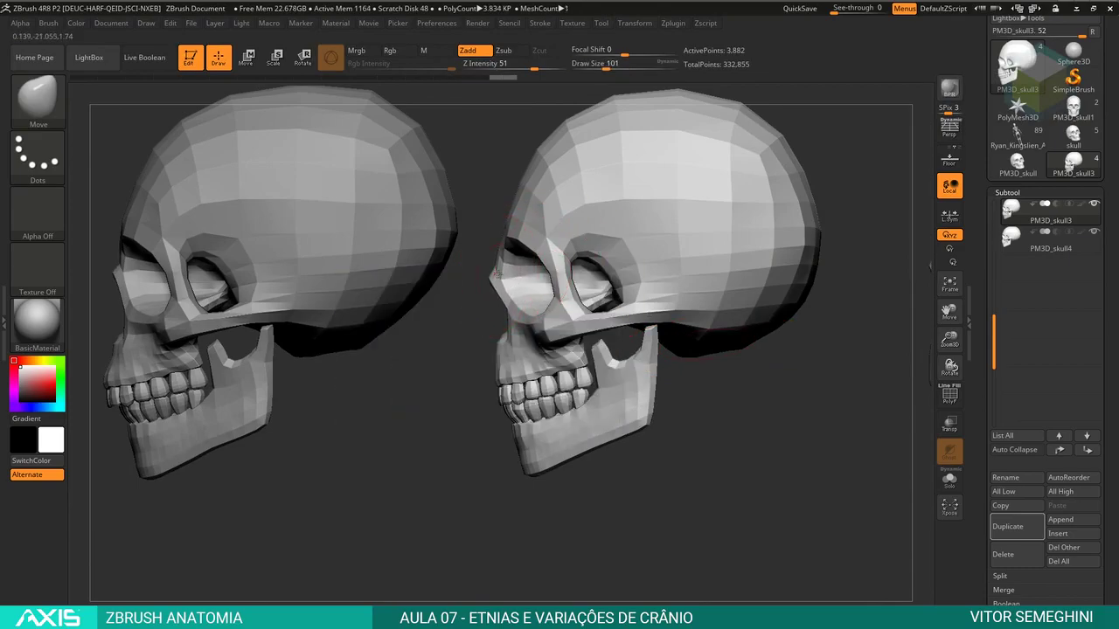
{"action": "key", "text": "space"}
{"action": "left_click_drag", "start_coordinate": [533, 157], "coordinate": [559, 157]}
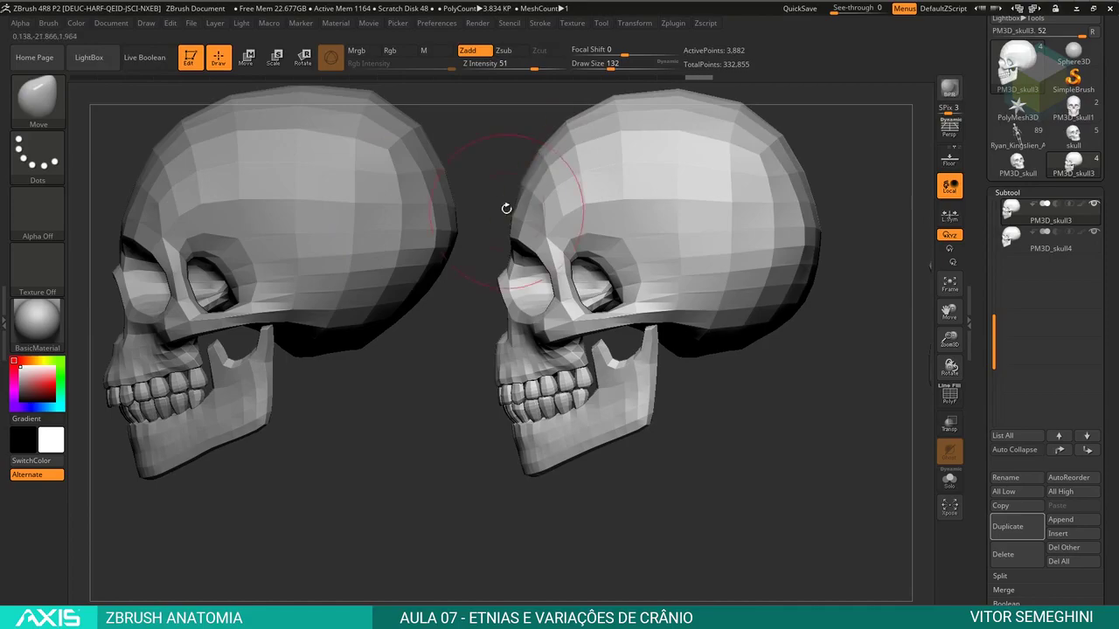
{"action": "left_click_drag", "start_coordinate": [507, 212], "coordinate": [513, 203], "text": "alt"}
- Solo PM3D_skull3, reveal its lower jaw and teeth, and push the teeth and upper jaw back
{"action": "left_click", "coordinate": [949, 479]}
{"action": "mouse_move", "coordinate": [839, 437]}
{"action": "left_mouse_down", "text": "shift"}
{"action": "mouse_move", "coordinate": [730, 337]}
{"action": "mouse_move", "coordinate": [780, 358]}
{"action": "mouse_move", "coordinate": [559, 345]}
{"action": "left_mouse_up", "text": "shift"}
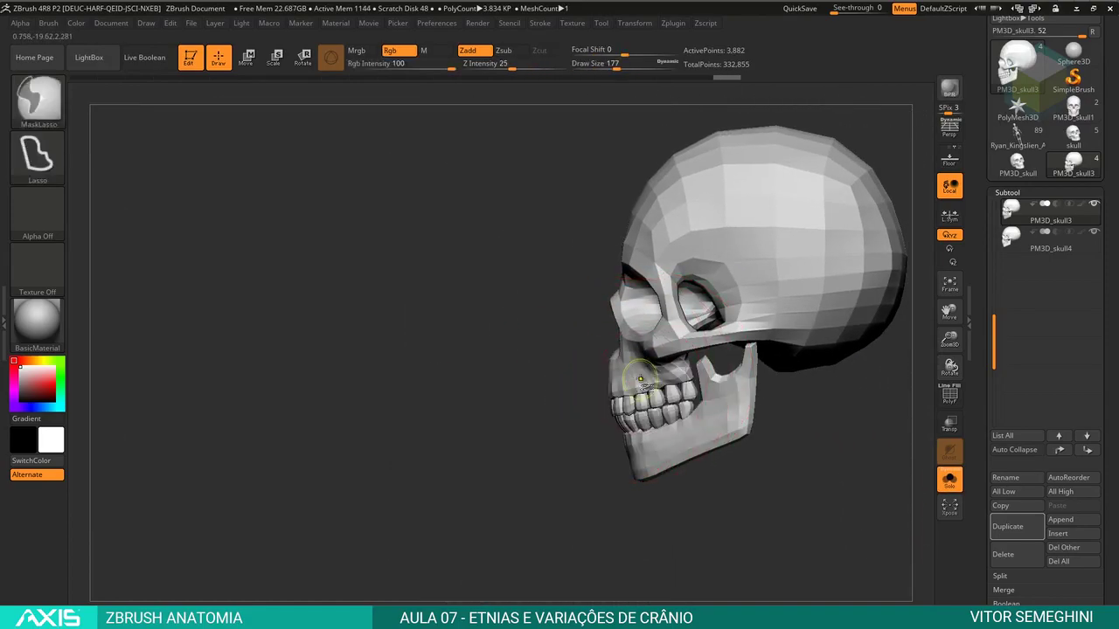
{"action": "mouse_move", "coordinate": [691, 385]}
{"action": "left_mouse_down", "text": "ctrl"}
{"action": "mouse_move", "coordinate": [577, 367]}
{"action": "mouse_move", "coordinate": [731, 407]}
{"action": "left_mouse_up", "text": "ctrl"}
{"action": "left_click", "coordinate": [752, 424], "text": "ctrl+shift"}
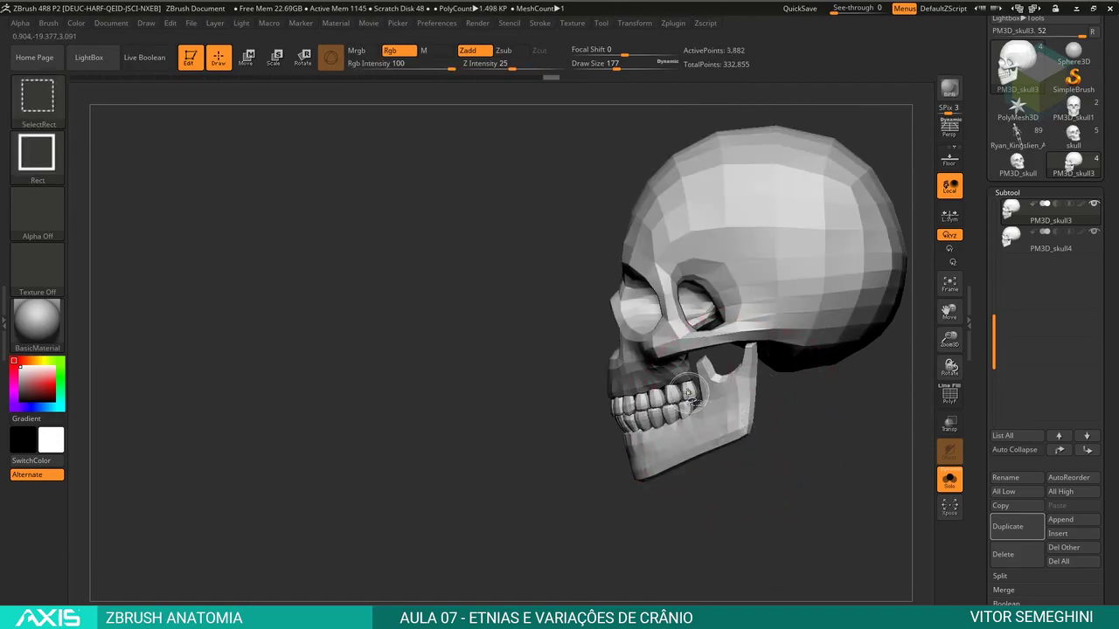
{"action": "key", "text": "space"}
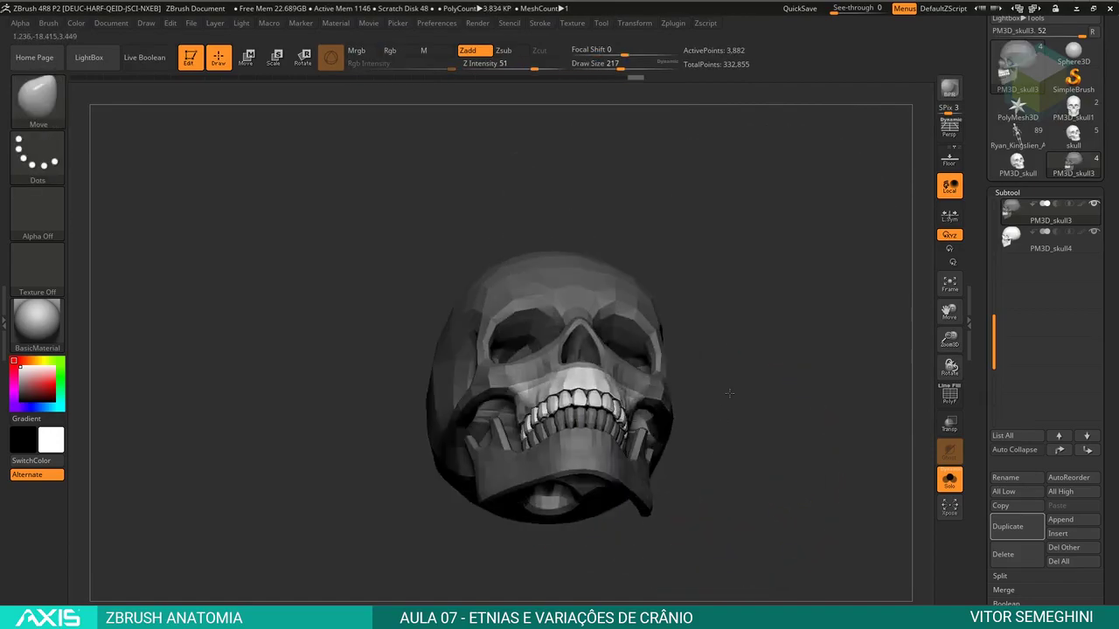
{"action": "mouse_move", "coordinate": [769, 411]}
{"action": "left_mouse_down"}
{"action": "mouse_move", "coordinate": [617, 398]}
{"action": "mouse_move", "coordinate": [750, 463]}
{"action": "mouse_move", "coordinate": [717, 449]}
{"action": "mouse_move", "coordinate": [573, 459]}
{"action": "left_mouse_up"}
{"action": "left_click_drag", "start_coordinate": [525, 404], "coordinate": [658, 443]}
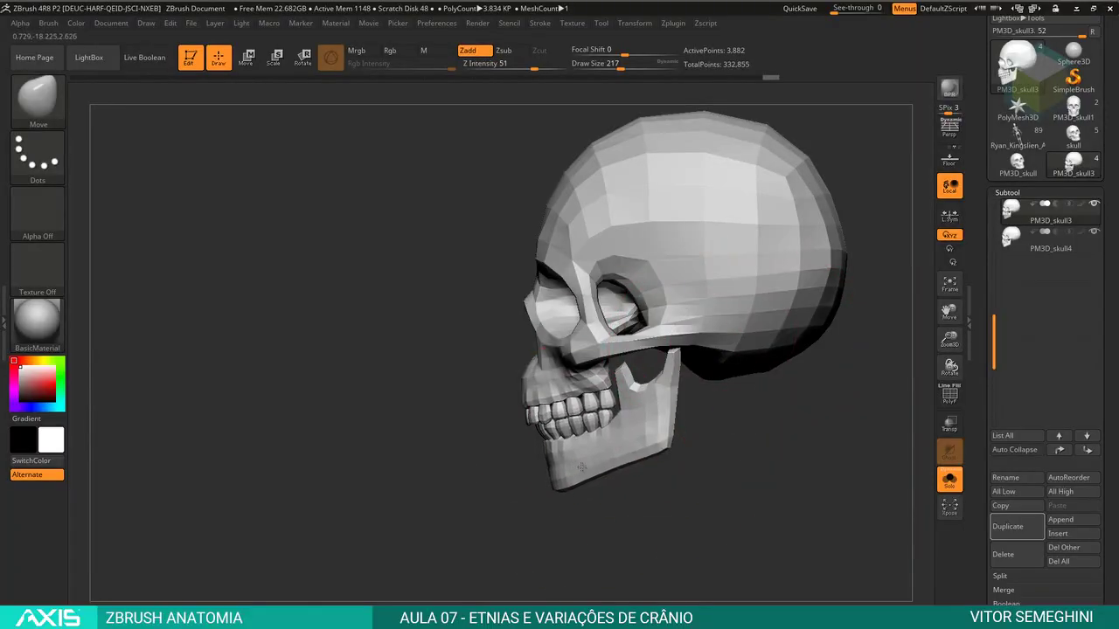
- Shrink the brush to 124 and tumble the skull to check the reshaped jaw
{"action": "key", "text": "space"}
{"action": "mouse_move", "coordinate": [612, 384]}
{"action": "left_mouse_down"}
{"action": "mouse_move", "coordinate": [586, 384]}
{"action": "mouse_move", "coordinate": [543, 348]}
{"action": "left_mouse_up"}
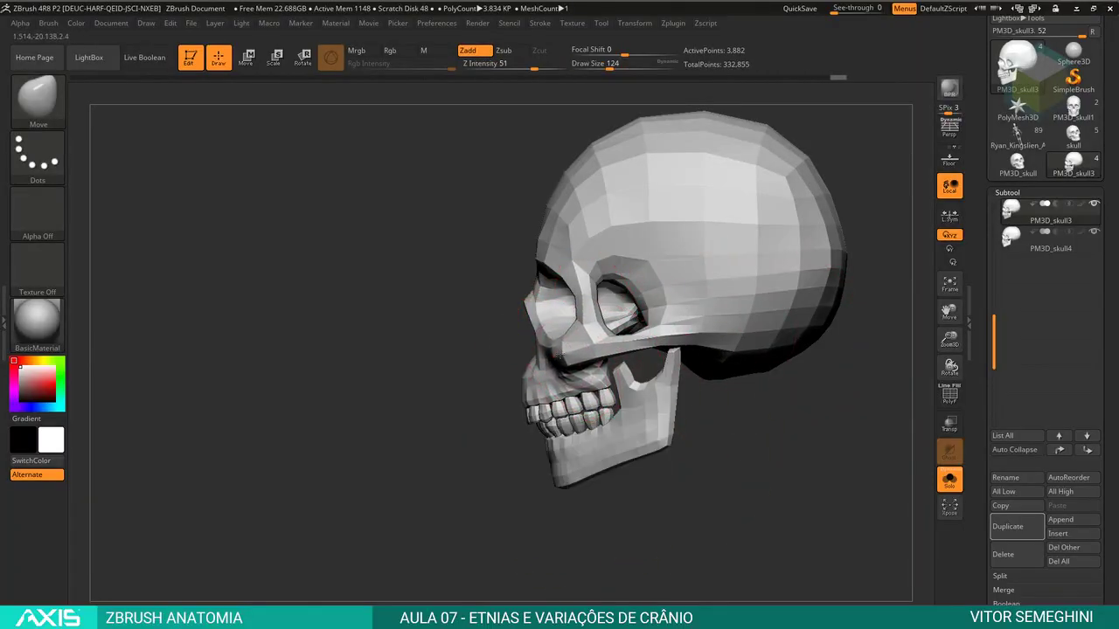
{"action": "mouse_move", "coordinate": [508, 405]}
{"action": "left_mouse_down"}
{"action": "mouse_move", "coordinate": [537, 449]}
{"action": "mouse_move", "coordinate": [594, 320]}
{"action": "mouse_move", "coordinate": [559, 310]}
{"action": "mouse_move", "coordinate": [705, 432]}
{"action": "left_mouse_up"}
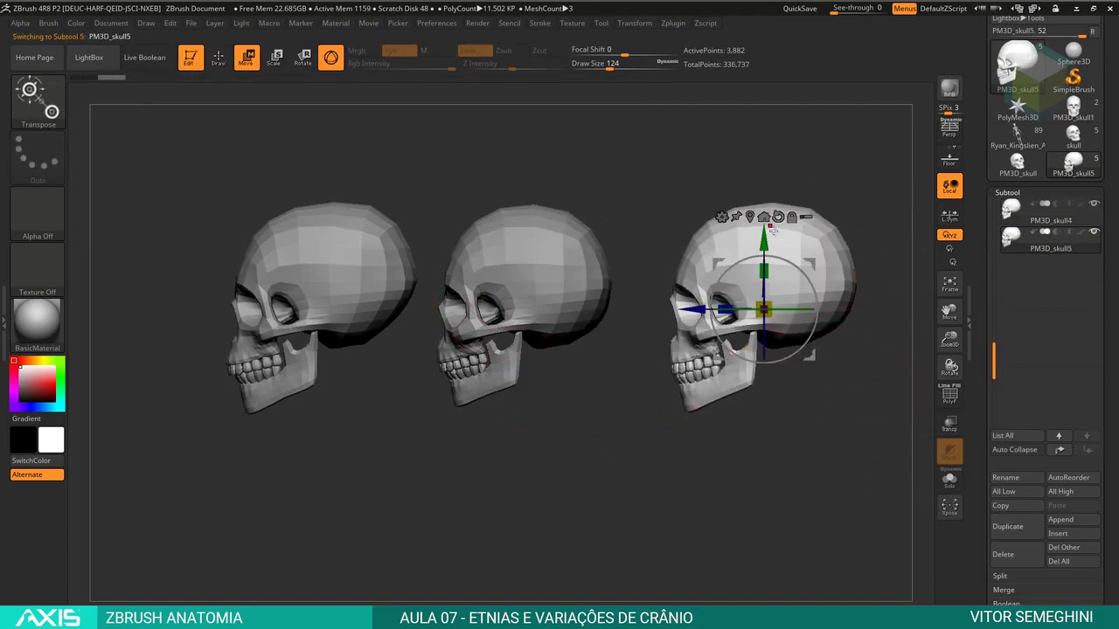
{"action": "right_click_drag", "start_coordinate": [791, 418], "coordinate": [808, 414], "text": "ctrl"}
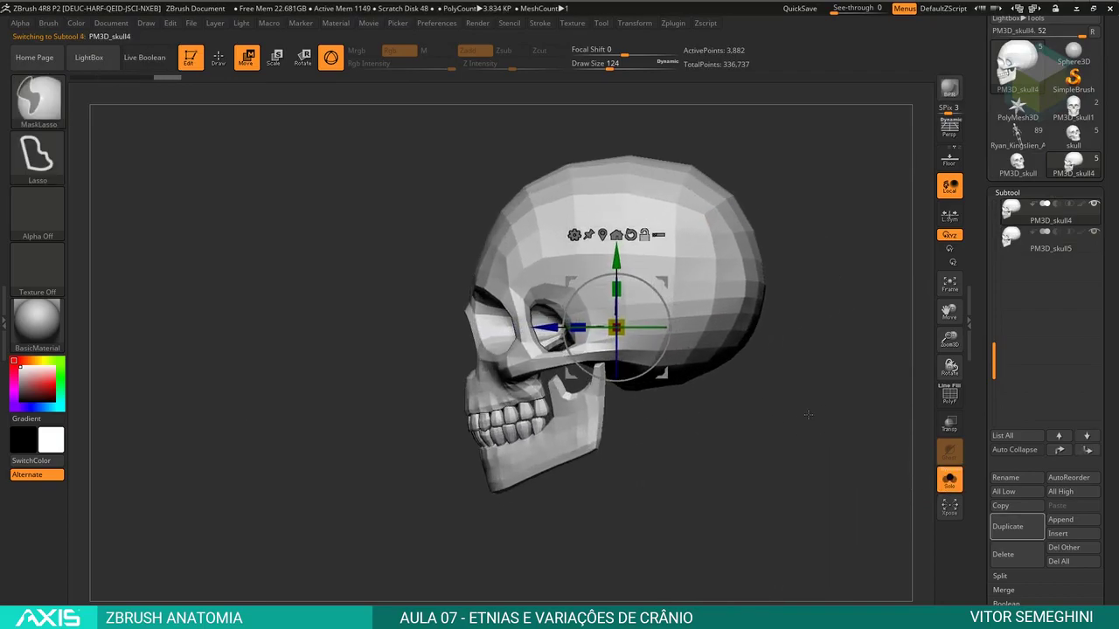
{"action": "key", "text": "alt+Tab"}
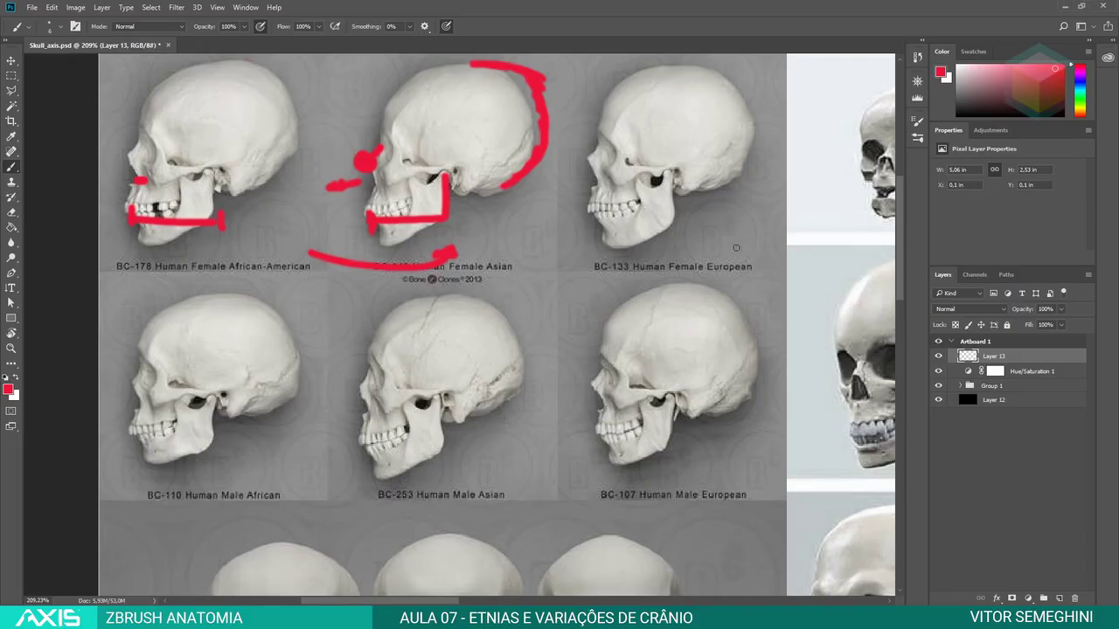
- Add red marks on BC-133's jaw, under BC-149's jaw, and on the European skull's crown and forehead
{"action": "left_click_drag", "start_coordinate": [704, 231], "coordinate": [744, 247]}
{"action": "left_click_drag", "start_coordinate": [673, 221], "coordinate": [603, 238]}
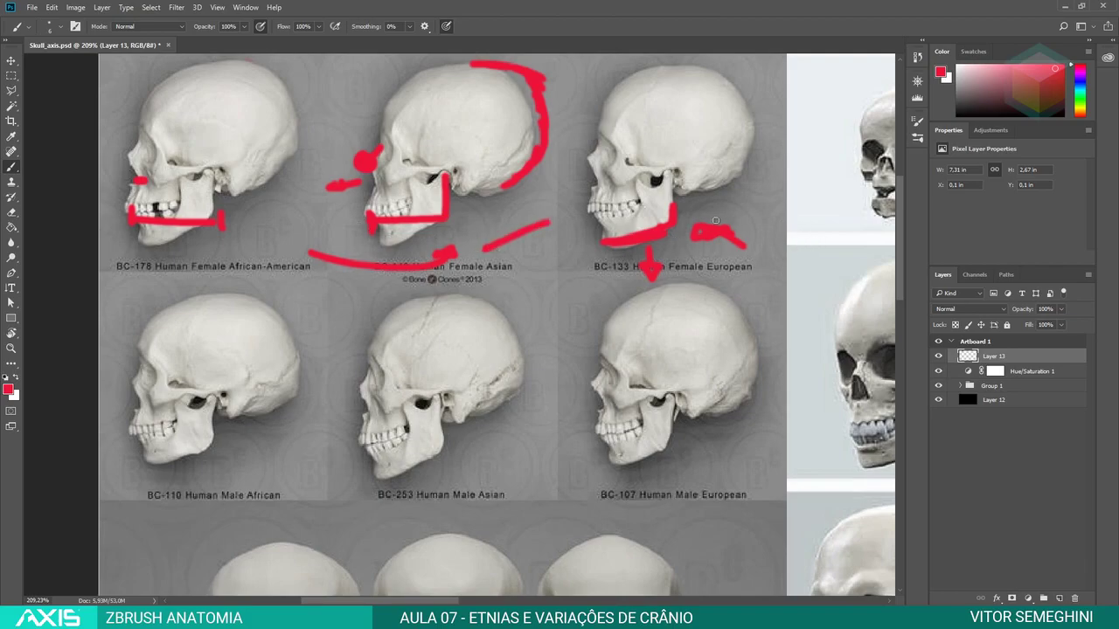
{"action": "left_click_drag", "start_coordinate": [724, 219], "coordinate": [782, 203]}
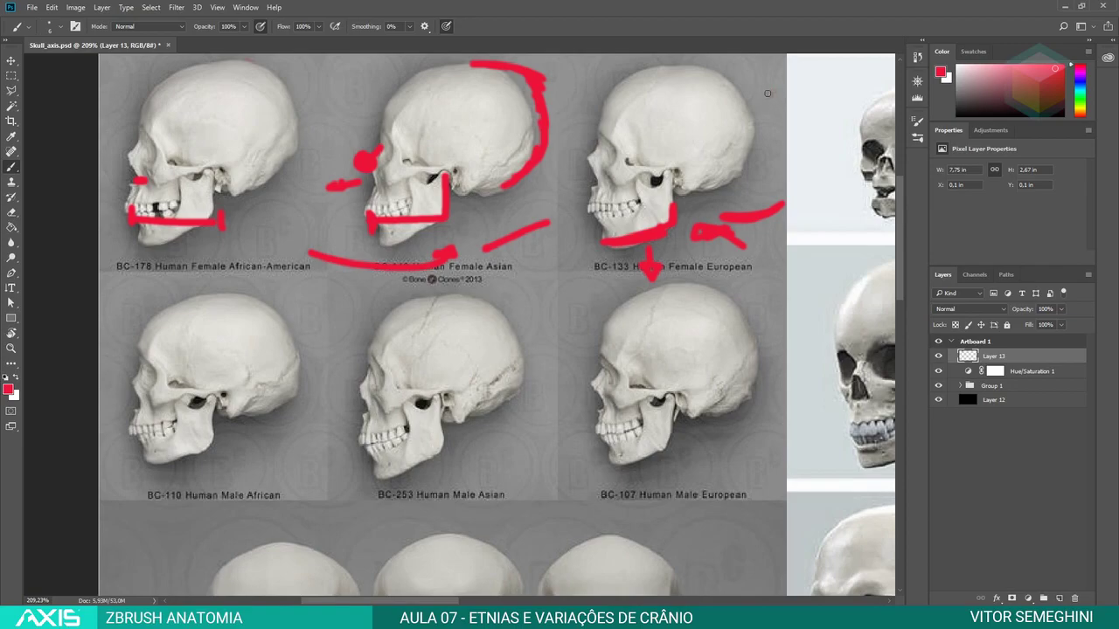
{"action": "left_click_drag", "start_coordinate": [768, 93], "coordinate": [776, 96]}
{"action": "left_click_drag", "start_coordinate": [597, 147], "coordinate": [591, 152]}
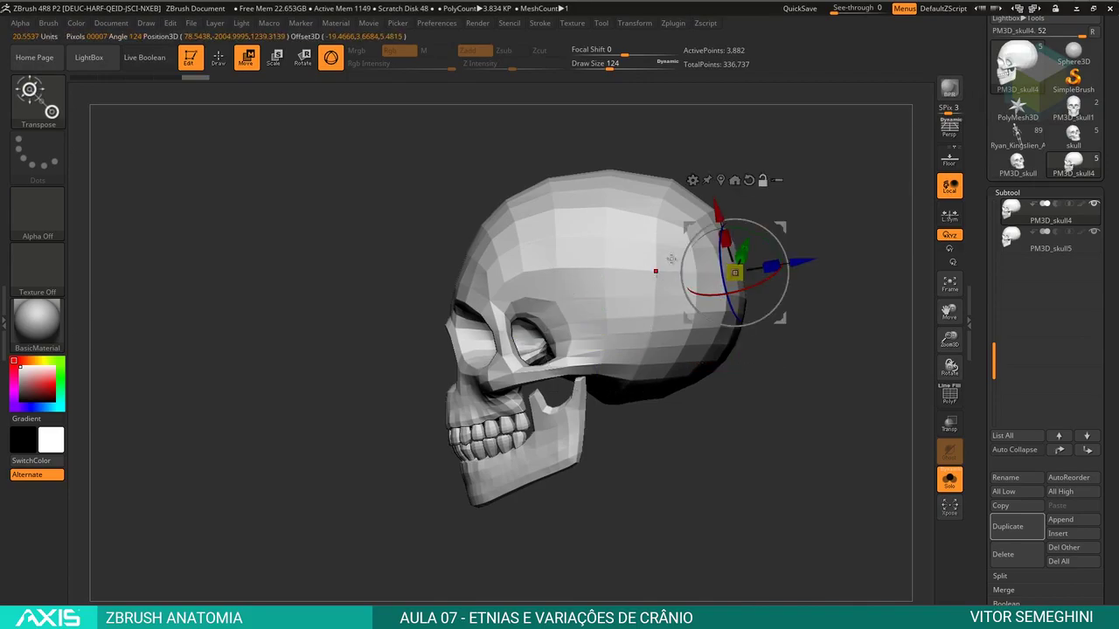
- Turn Solo off to show all four skulls and set the Move brush to about 132
{"action": "left_click_drag", "start_coordinate": [669, 266], "coordinate": [753, 400]}
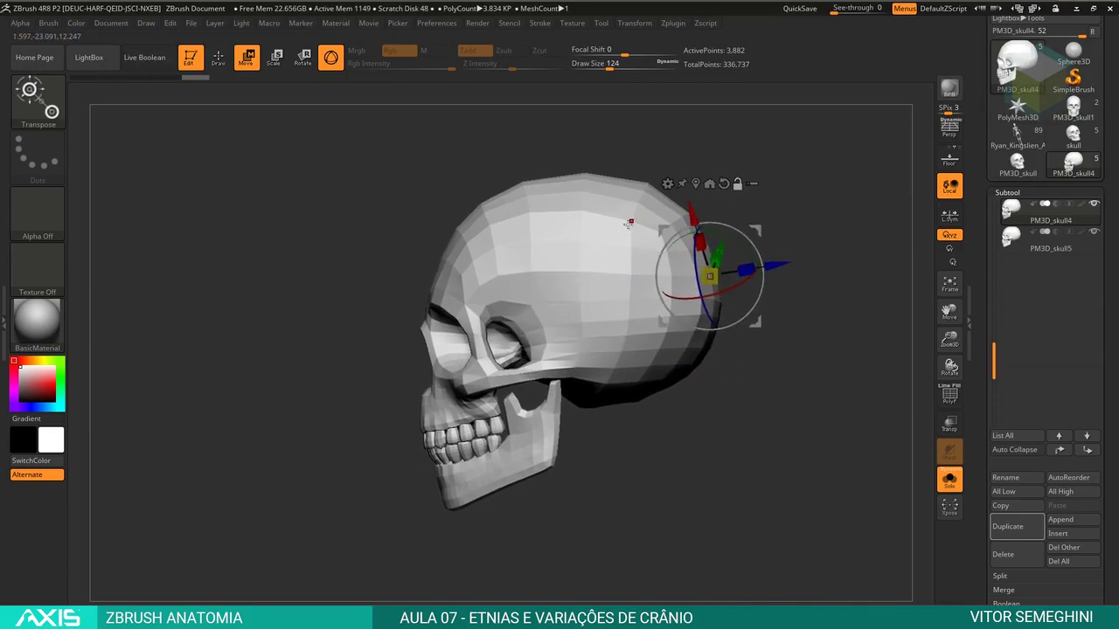
{"action": "key", "text": "q"}
{"action": "key", "text": "space"}
{"action": "left_click_drag", "start_coordinate": [728, 407], "coordinate": [737, 406]}
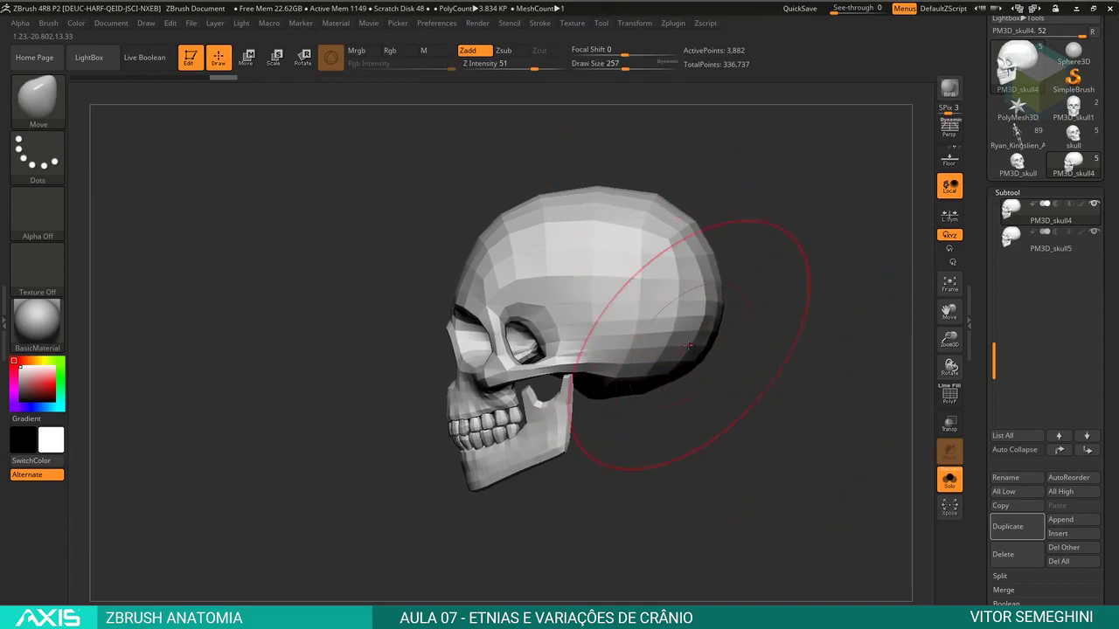
{"action": "left_click_drag", "start_coordinate": [655, 212], "coordinate": [710, 192]}
{"action": "left_click", "coordinate": [950, 479]}
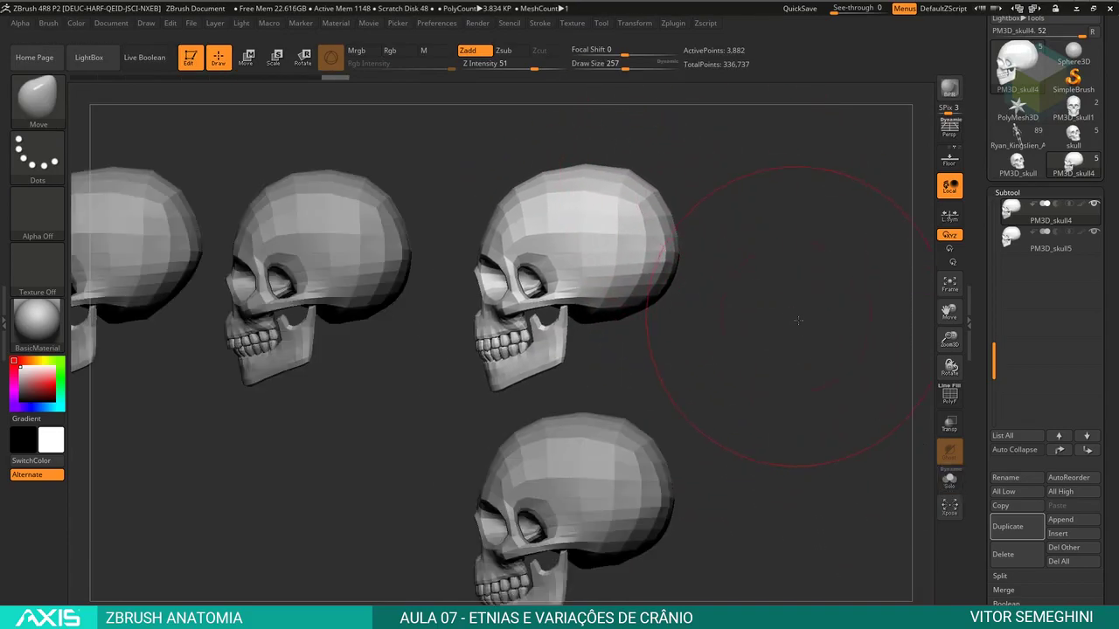
{"action": "mouse_move", "coordinate": [787, 332]}
{"action": "left_mouse_down", "text": "alt"}
{"action": "mouse_move", "coordinate": [848, 377]}
{"action": "mouse_move", "coordinate": [817, 374]}
{"action": "left_mouse_up", "text": "alt"}
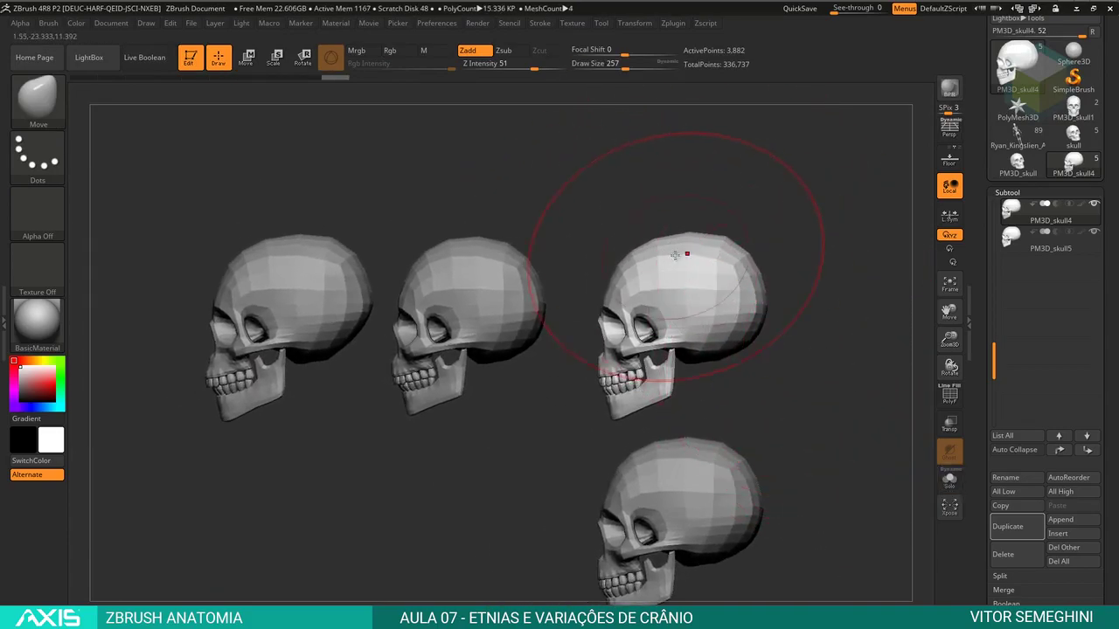
{"action": "key", "text": "space"}
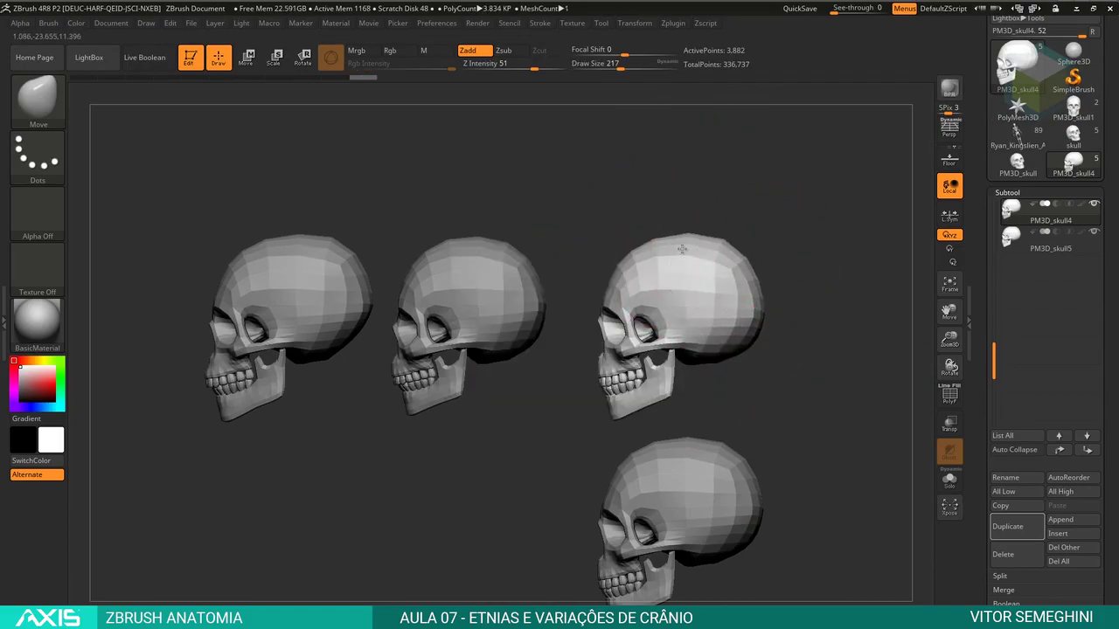
{"action": "key", "text": "space"}
{"action": "left_click_drag", "start_coordinate": [762, 311], "coordinate": [737, 311]}
- Check the Photoshop reference, then zoom and rotate the view closer to the skulls
{"action": "key", "text": "alt+Tab"}
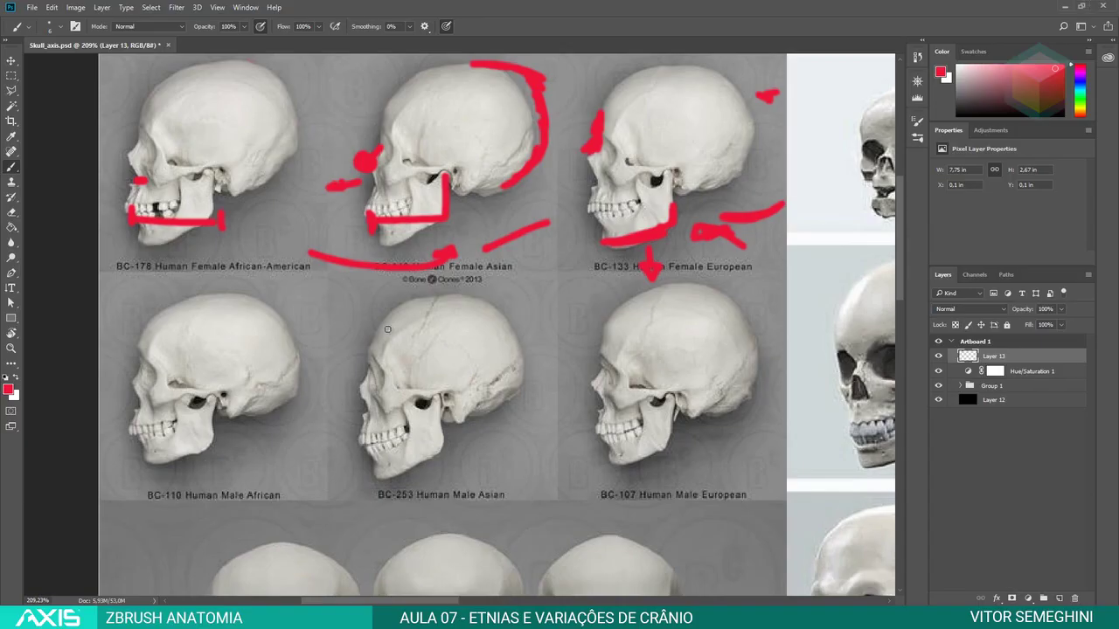
{"action": "key", "text": "alt+Tab"}
{"action": "left_click_drag", "start_coordinate": [749, 322], "coordinate": [648, 377], "text": "alt"}
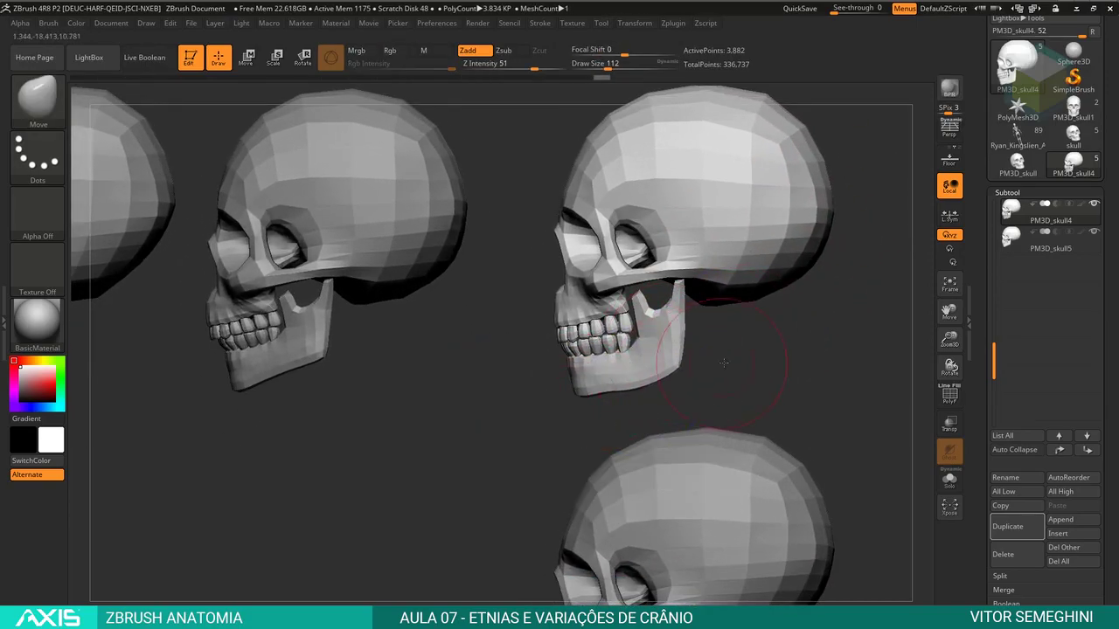
{"action": "left_click_drag", "start_coordinate": [725, 375], "coordinate": [761, 350], "text": "alt"}
{"action": "key", "text": "space"}
{"action": "mouse_move", "coordinate": [576, 203]}
{"action": "left_mouse_down", "text": "alt"}
{"action": "mouse_move", "coordinate": [525, 250]}
{"action": "mouse_move", "coordinate": [544, 155]}
{"action": "left_mouse_up", "text": "alt"}
{"action": "mouse_move", "coordinate": [621, 129]}
{"action": "left_mouse_down"}
{"action": "mouse_move", "coordinate": [560, 143]}
{"action": "mouse_move", "coordinate": [593, 180]}
{"action": "mouse_move", "coordinate": [562, 187]}
{"action": "mouse_move", "coordinate": [764, 305]}
{"action": "left_mouse_up"}
- Turn on perspective with P and rotate the four skulls to a front view
{"action": "key", "text": "w"}
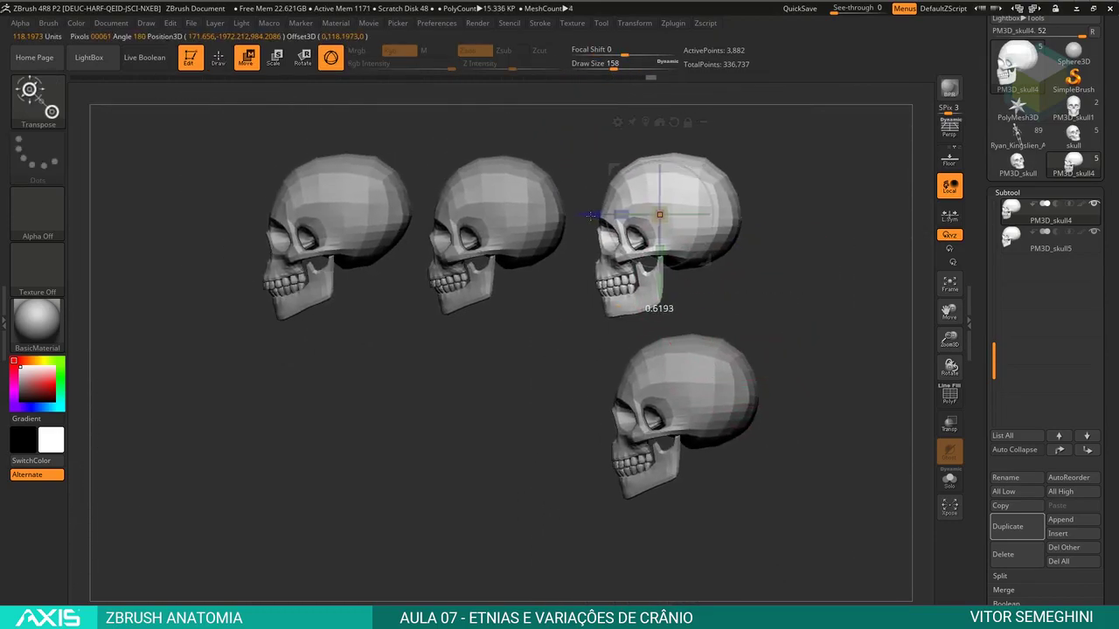
{"action": "key", "text": "q"}
{"action": "mouse_move", "coordinate": [647, 299]}
{"action": "left_mouse_down"}
{"action": "mouse_move", "coordinate": [791, 284]}
{"action": "mouse_move", "coordinate": [752, 277]}
{"action": "left_mouse_up"}
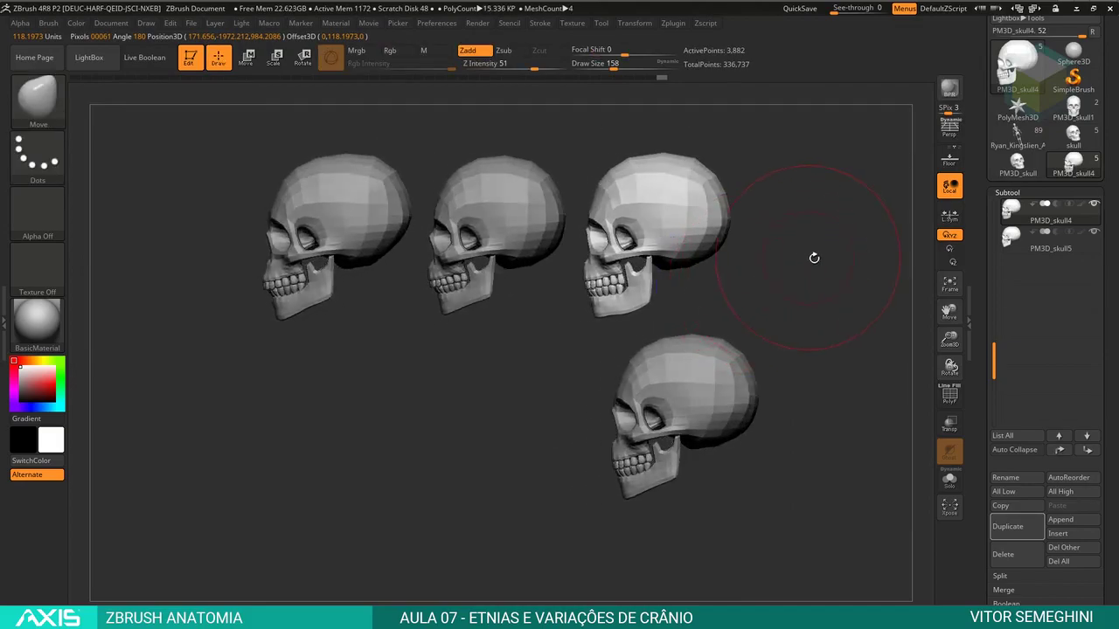
{"action": "key", "text": "p"}
{"action": "mouse_move", "coordinate": [839, 257]}
{"action": "left_mouse_down", "text": "shift"}
{"action": "mouse_move", "coordinate": [876, 259]}
{"action": "mouse_move", "coordinate": [822, 310]}
{"action": "left_mouse_up", "text": "shift"}
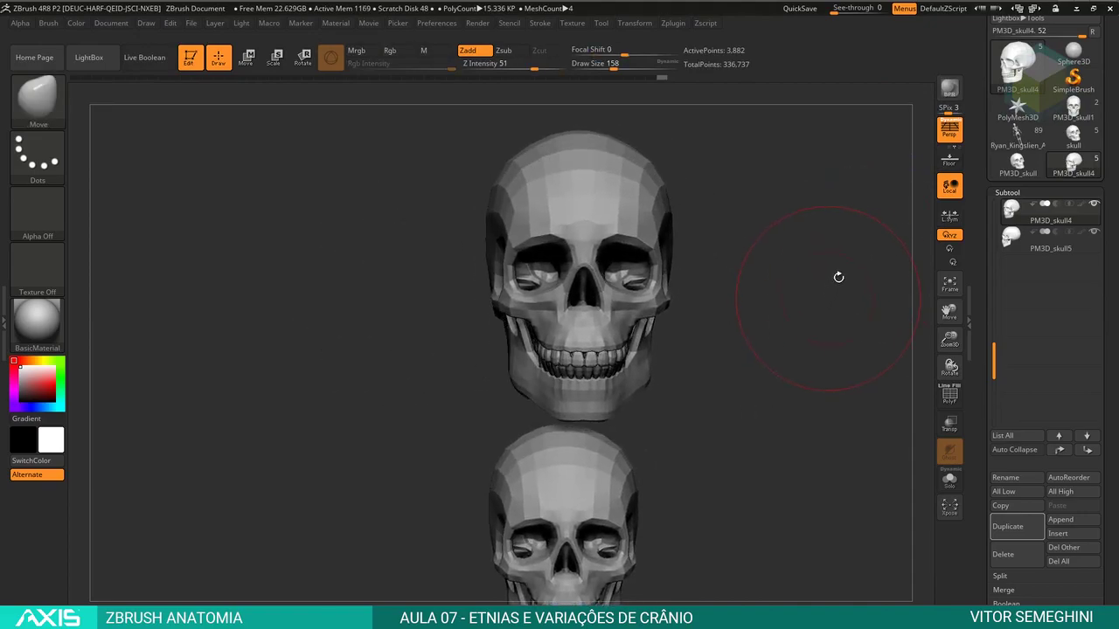
{"action": "key", "text": "alt+Tab"}
- Scroll to the female front-view skulls and circle the Asian, European and African brows in red
{"action": "scroll", "coordinate": [489, 241], "scroll_direction": "down", "scroll_amount": 3}
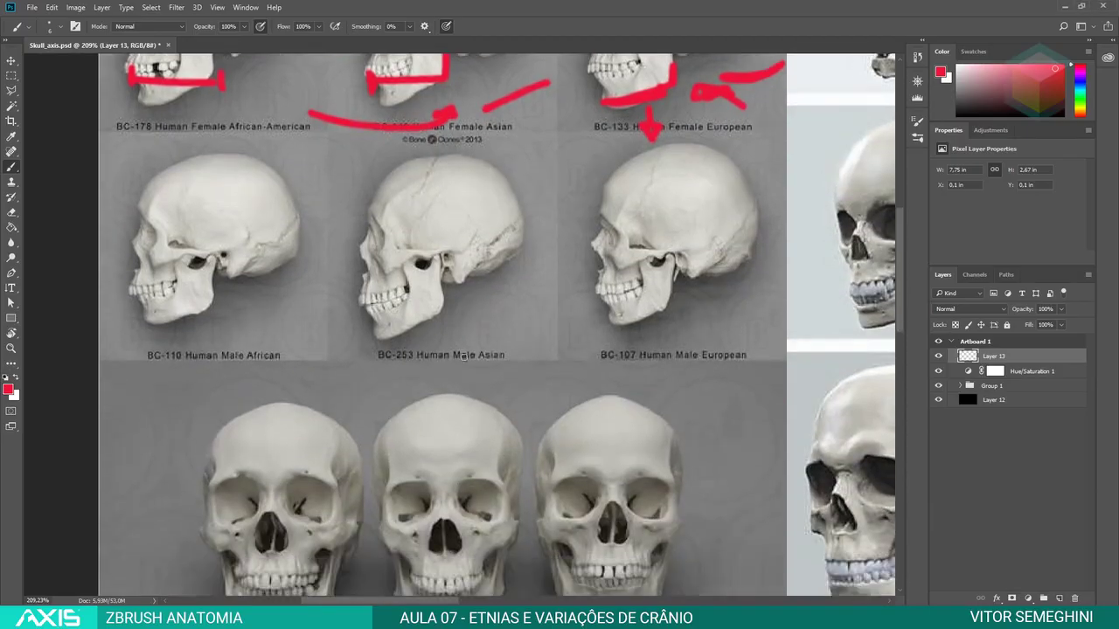
{"action": "scroll", "coordinate": [472, 306], "scroll_direction": "down", "scroll_amount": 2}
{"action": "scroll", "coordinate": [462, 353], "scroll_direction": "down", "scroll_amount": 1}
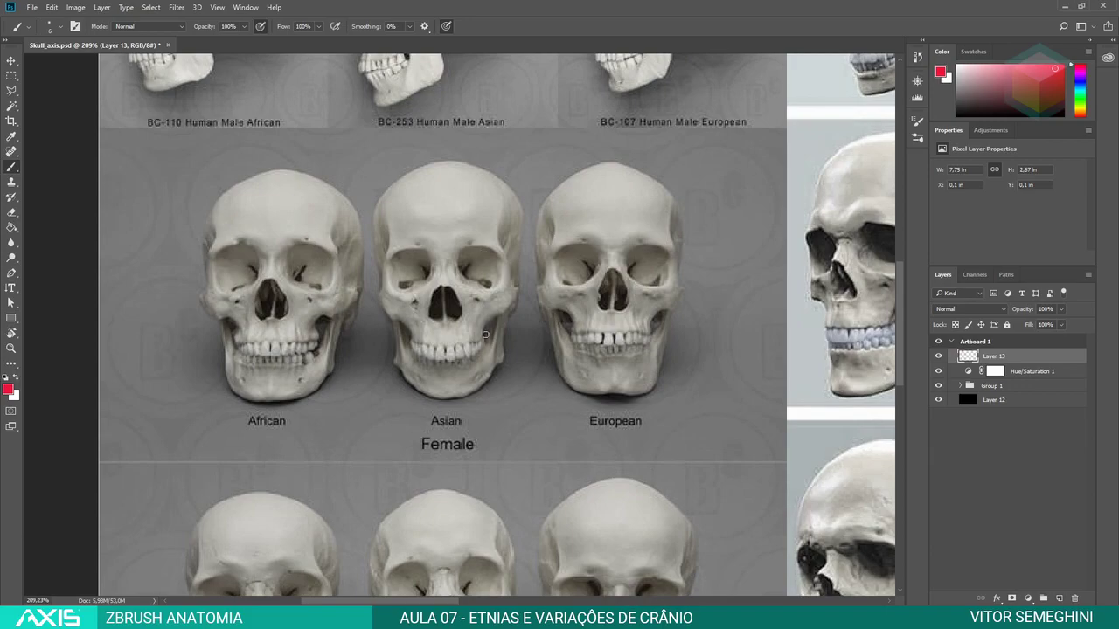
{"action": "scroll", "coordinate": [485, 334], "scroll_direction": "up", "scroll_amount": 1}
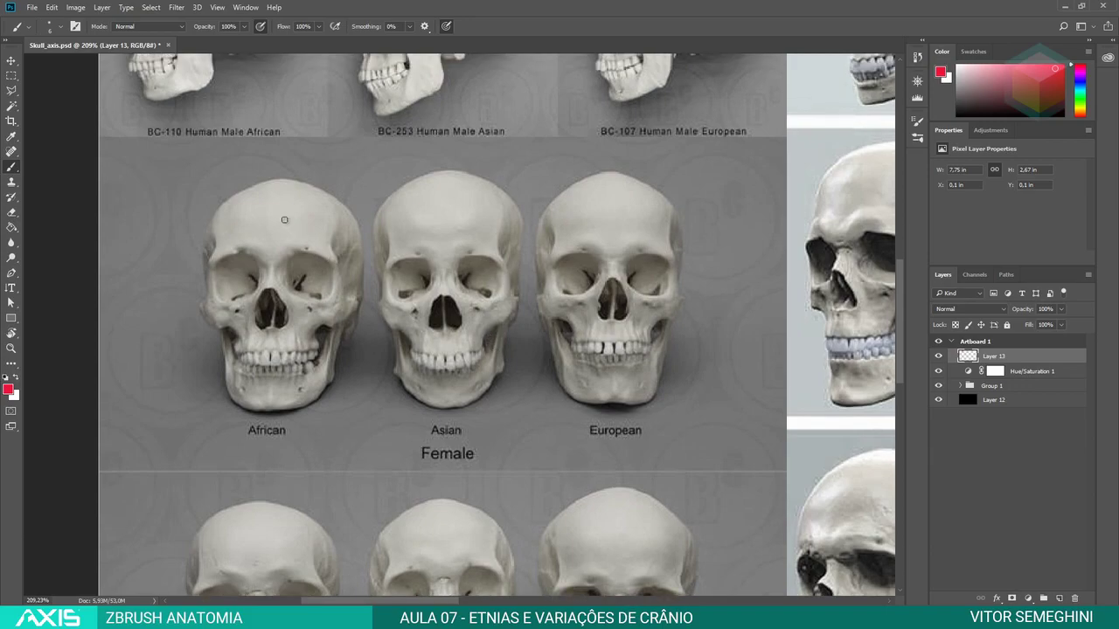
{"action": "left_click_drag", "start_coordinate": [497, 248], "coordinate": [495, 248]}
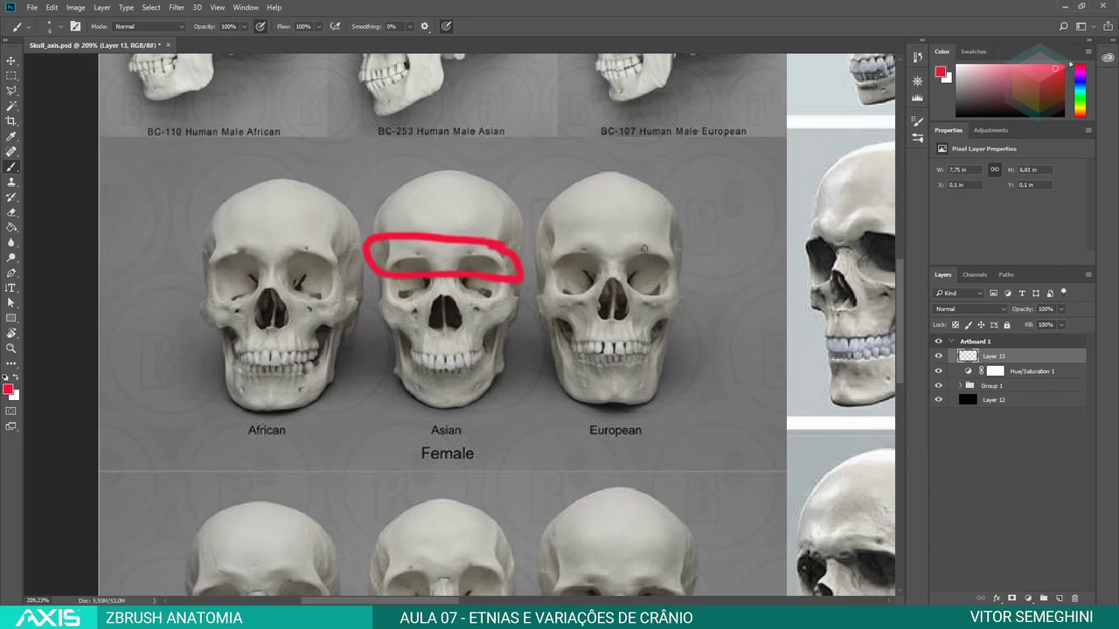
{"action": "mouse_move", "coordinate": [650, 245]}
{"action": "left_mouse_down"}
{"action": "mouse_move", "coordinate": [619, 258]}
{"action": "mouse_move", "coordinate": [647, 255]}
{"action": "left_mouse_up"}
{"action": "mouse_move", "coordinate": [333, 248]}
{"action": "left_mouse_down"}
{"action": "mouse_move", "coordinate": [343, 253]}
{"action": "mouse_move", "coordinate": [249, 267]}
{"action": "mouse_move", "coordinate": [234, 236]}
{"action": "mouse_move", "coordinate": [326, 233]}
{"action": "mouse_move", "coordinate": [309, 247]}
{"action": "left_mouse_up"}
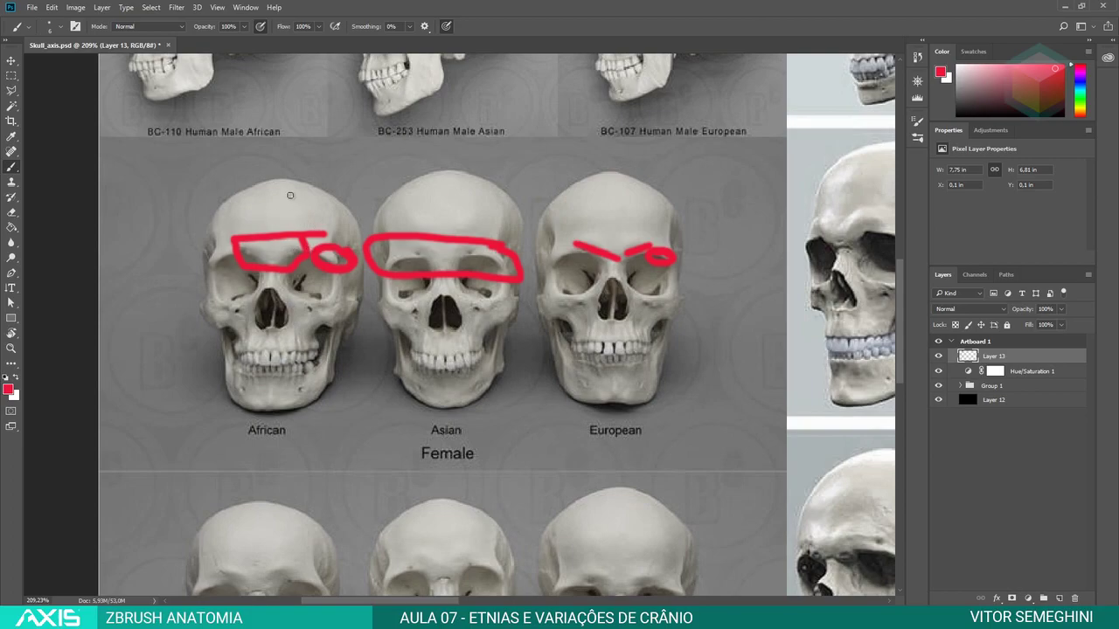
- Draw red lines above the African and European crowns and across the Asian forehead
{"action": "left_click_drag", "start_coordinate": [197, 174], "coordinate": [696, 173]}
{"action": "left_click_drag", "start_coordinate": [617, 178], "coordinate": [525, 181]}
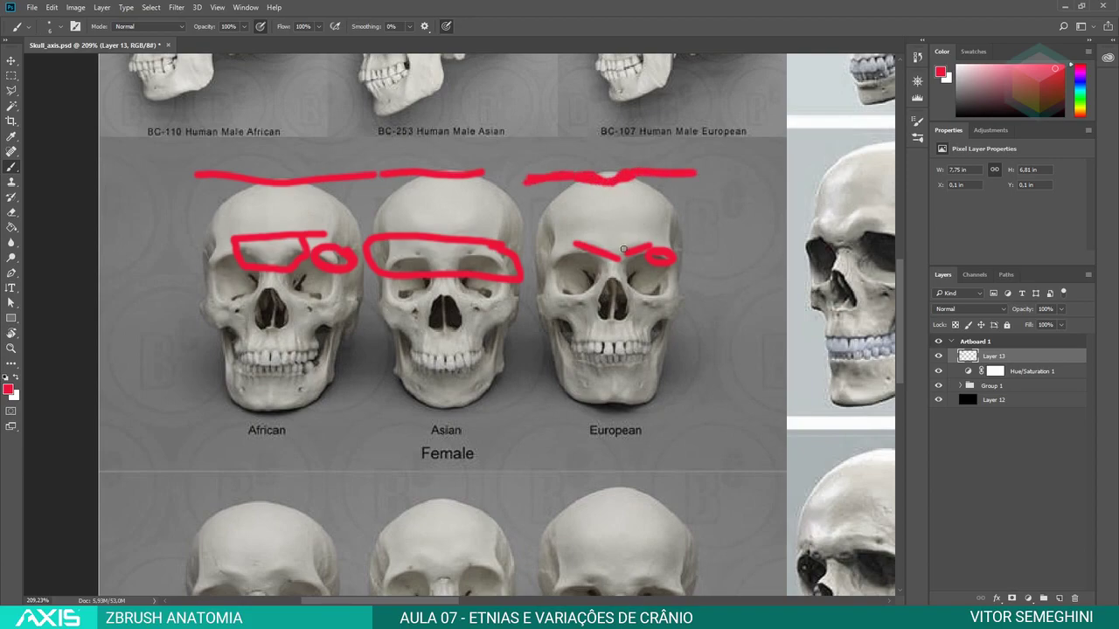
{"action": "mouse_move", "coordinate": [619, 251]}
{"action": "left_mouse_down"}
{"action": "mouse_move", "coordinate": [650, 246]}
{"action": "mouse_move", "coordinate": [585, 247]}
{"action": "left_mouse_up"}
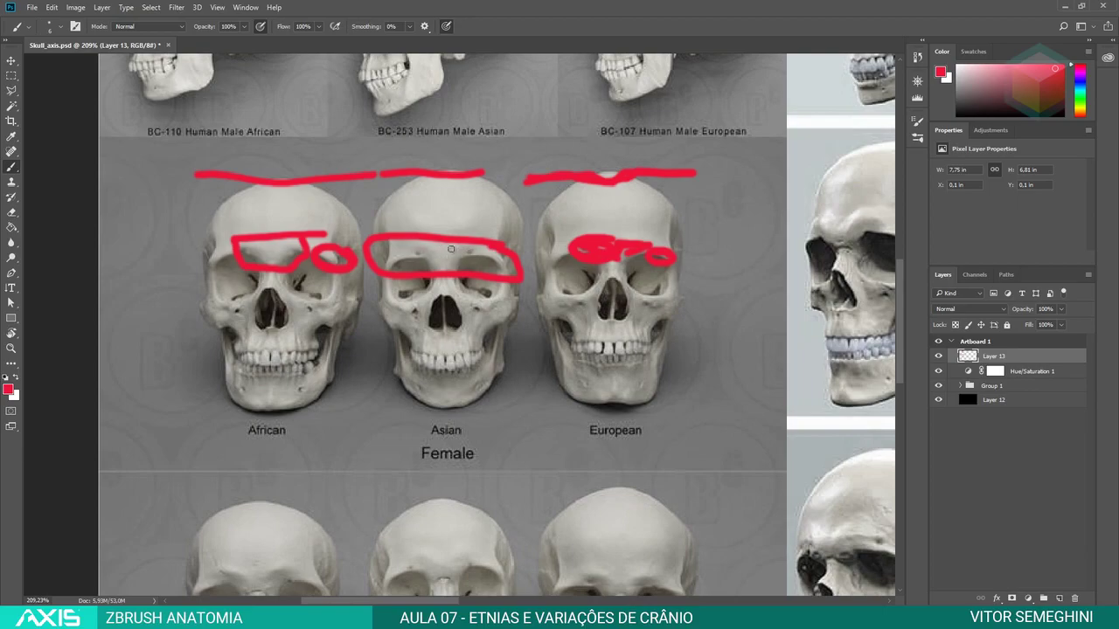
{"action": "left_click_drag", "start_coordinate": [387, 226], "coordinate": [534, 236]}
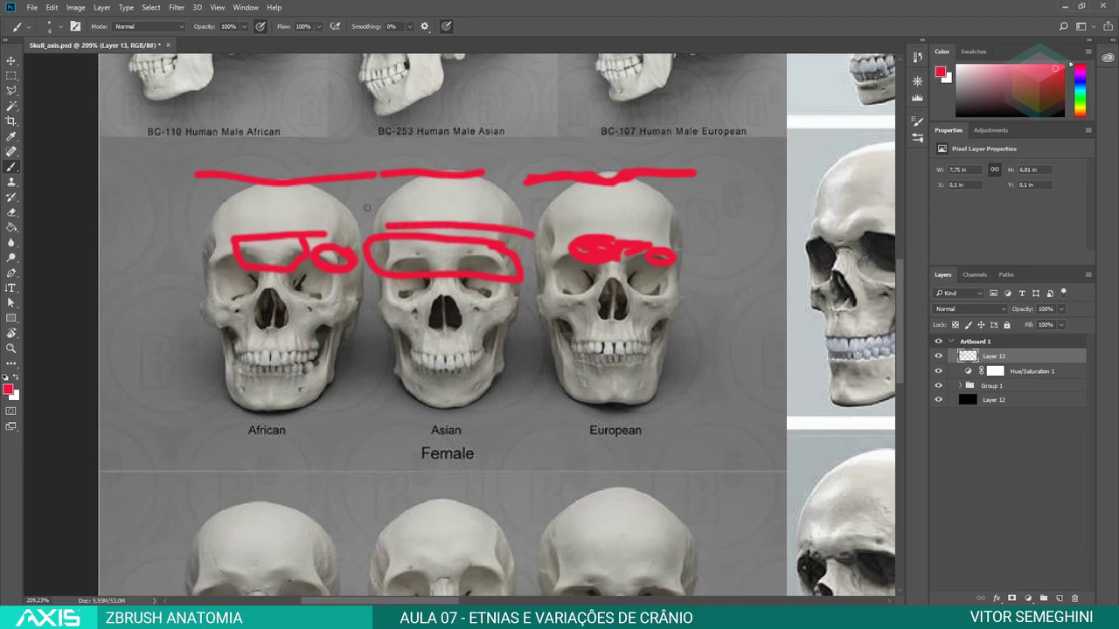
{"action": "mouse_move", "coordinate": [260, 232]}
{"action": "left_mouse_down"}
{"action": "mouse_move", "coordinate": [348, 234]}
{"action": "mouse_move", "coordinate": [219, 226]}
{"action": "mouse_move", "coordinate": [208, 237]}
{"action": "left_mouse_up"}
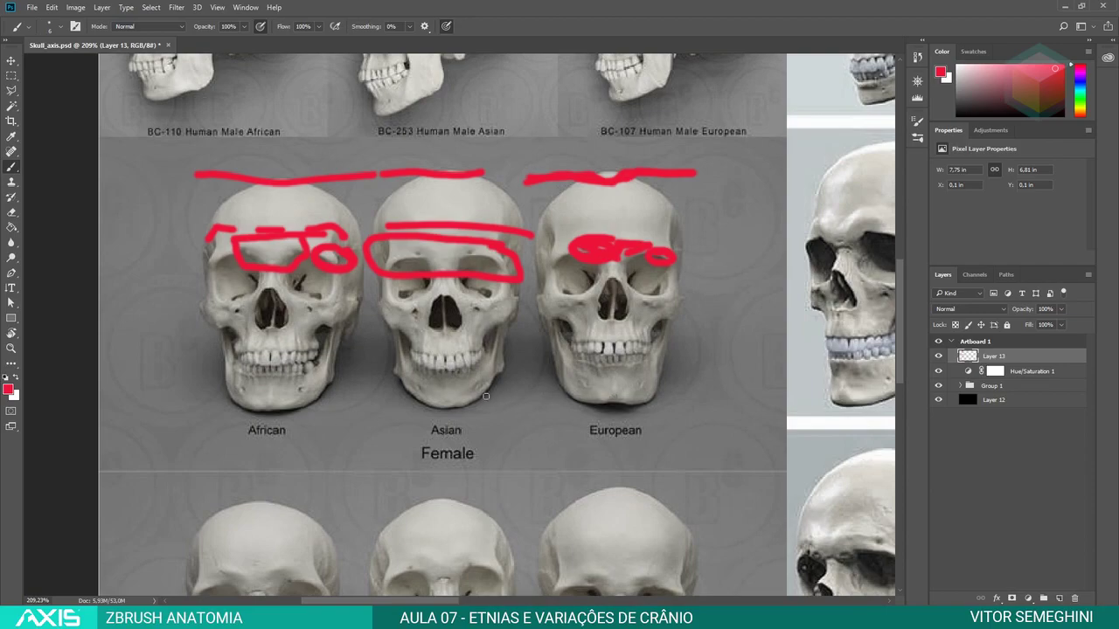
- Outline the Asian, African and European skulls' jaws in red
{"action": "mouse_move", "coordinate": [491, 380]}
{"action": "left_mouse_down"}
{"action": "mouse_move", "coordinate": [439, 409]}
{"action": "mouse_move", "coordinate": [389, 390]}
{"action": "mouse_move", "coordinate": [426, 402]}
{"action": "left_mouse_up"}
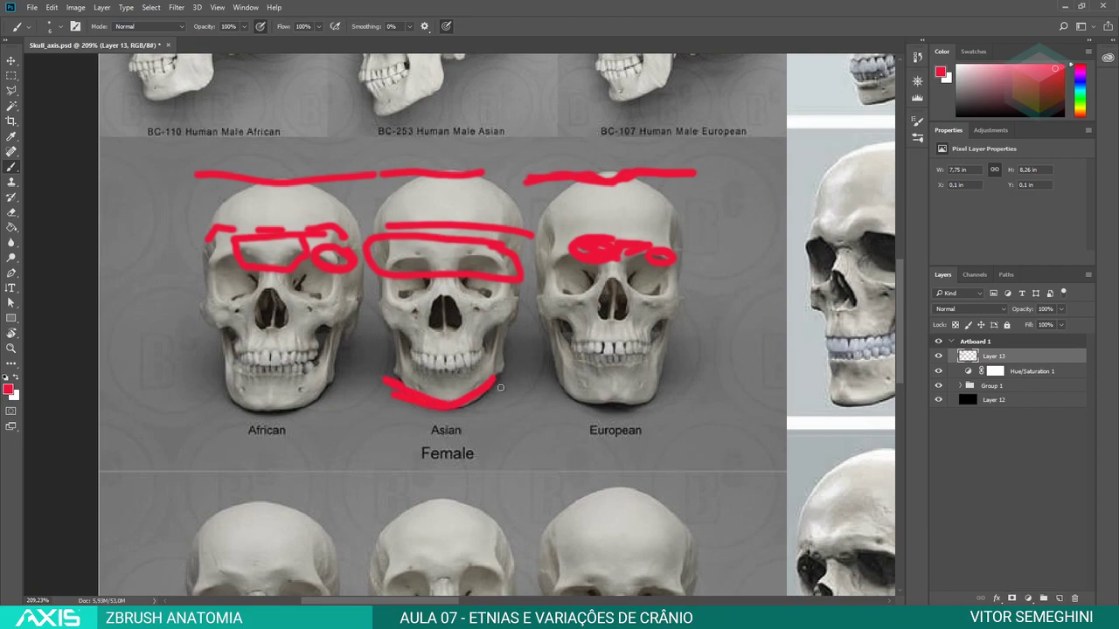
{"action": "left_click_drag", "start_coordinate": [500, 388], "coordinate": [443, 410]}
{"action": "left_click_drag", "start_coordinate": [330, 360], "coordinate": [236, 400]}
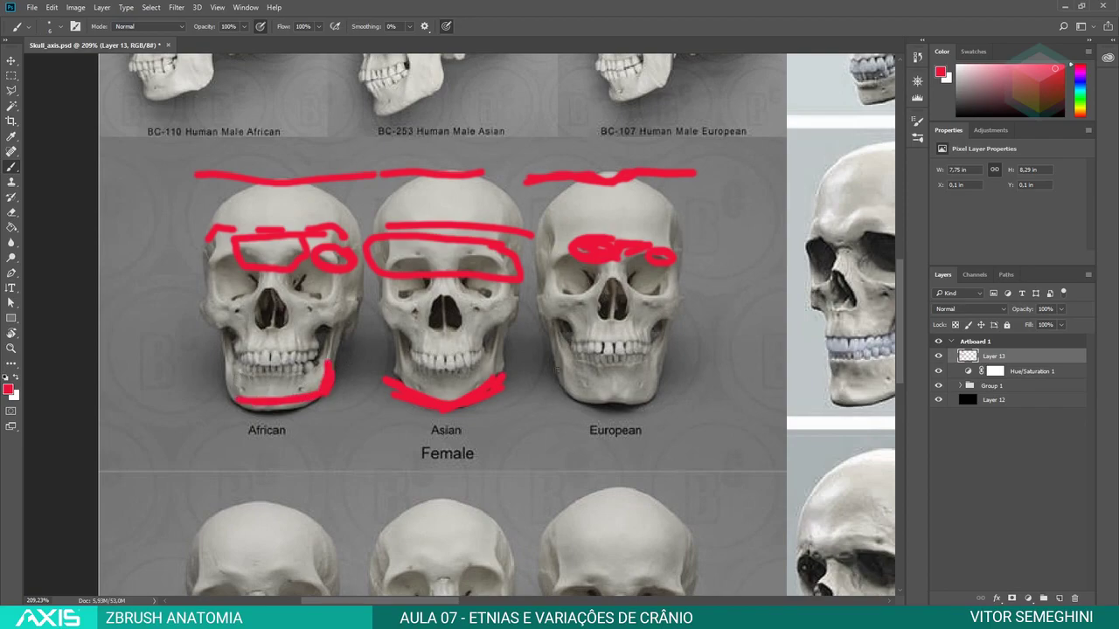
{"action": "left_click_drag", "start_coordinate": [549, 333], "coordinate": [581, 395]}
{"action": "left_click_drag", "start_coordinate": [668, 346], "coordinate": [659, 384]}
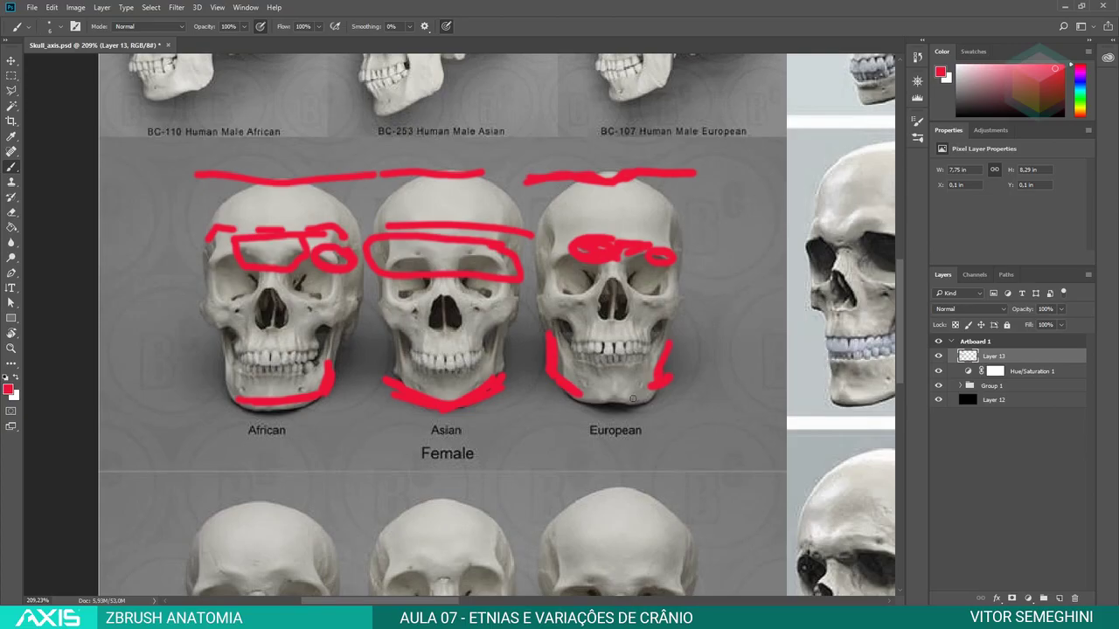
{"action": "key", "text": "alt+Tab"}
{"action": "mouse_move", "coordinate": [789, 375]}
{"action": "left_mouse_down"}
{"action": "mouse_move", "coordinate": [744, 378]}
{"action": "mouse_move", "coordinate": [793, 387]}
{"action": "mouse_move", "coordinate": [757, 344]}
{"action": "left_mouse_up"}
- Duplicate the skull twice as PM3D_skull6 and PM3D_skull7, moving the first copy left
{"action": "left_click", "coordinate": [678, 390], "text": "alt"}
{"action": "mouse_move", "coordinate": [678, 390]}
{"action": "left_mouse_down"}
{"action": "mouse_move", "coordinate": [793, 412]}
{"action": "mouse_move", "coordinate": [797, 384]}
{"action": "left_mouse_up"}
{"action": "left_click", "coordinate": [1007, 526]}
{"action": "key", "text": "w"}
{"action": "left_click_drag", "start_coordinate": [595, 415], "coordinate": [229, 418]}
{"action": "left_click", "coordinate": [1007, 527]}
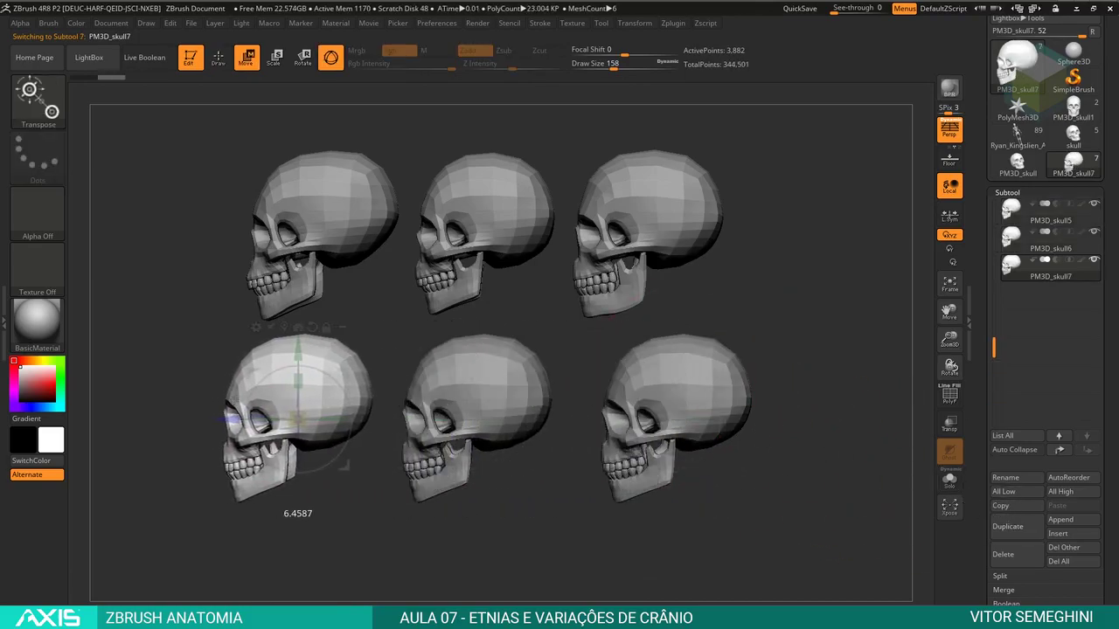
- Scroll the Photoshop reference grid back up to the side-profile skulls
{"action": "key", "text": "alt+Tab"}
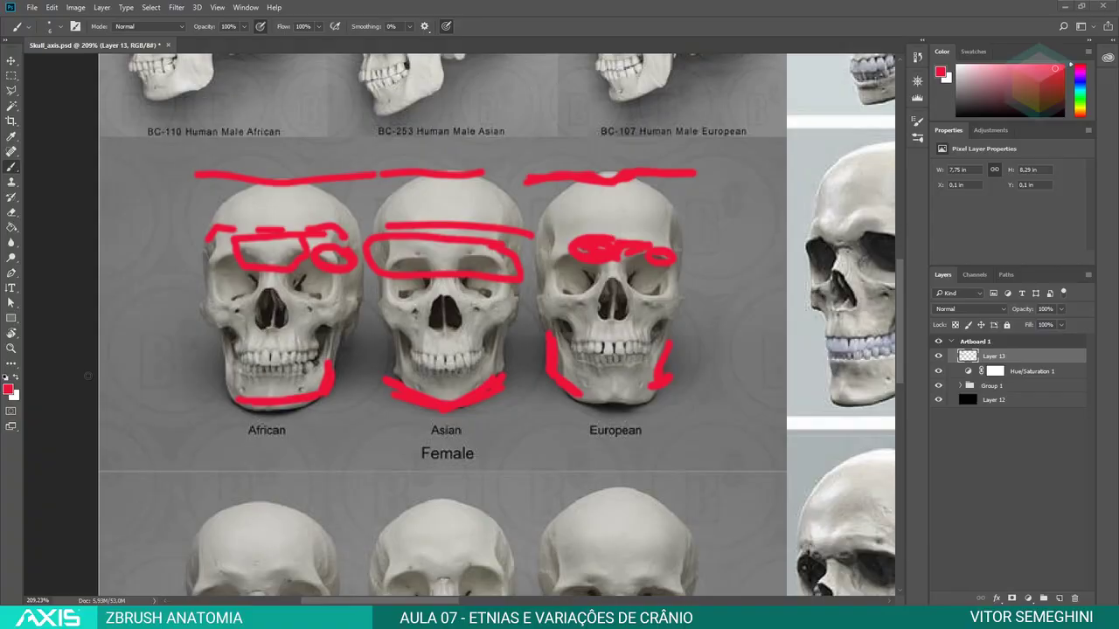
{"action": "scroll", "coordinate": [197, 350], "scroll_direction": "up", "scroll_amount": 1}
{"action": "scroll", "coordinate": [198, 350], "scroll_direction": "up", "scroll_amount": 2}
{"action": "scroll", "coordinate": [197, 349], "scroll_direction": "up", "scroll_amount": 2}
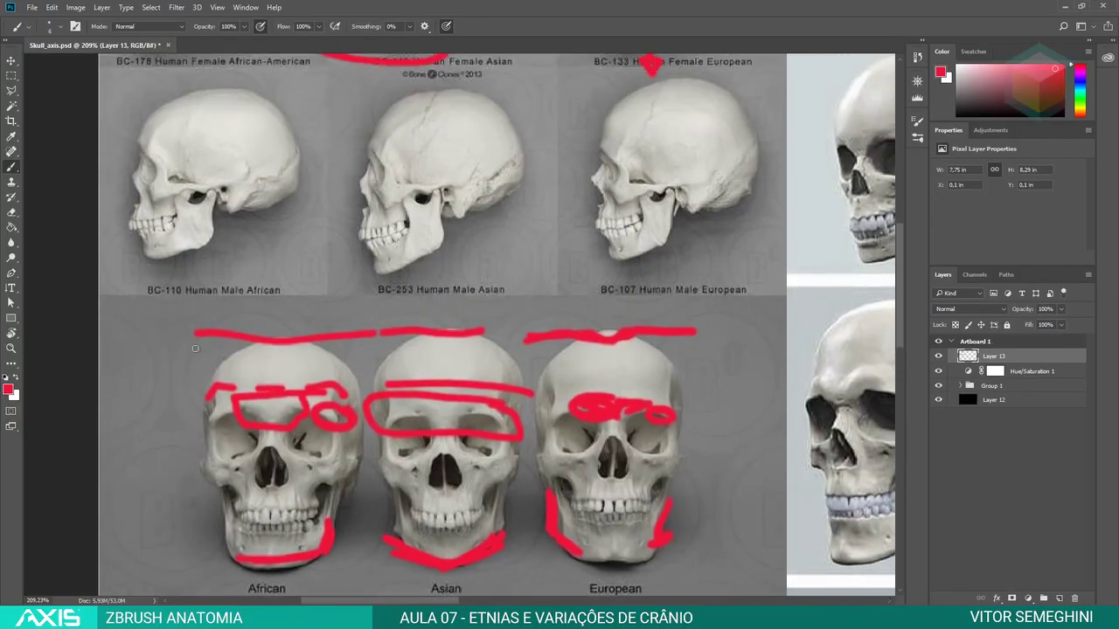
{"action": "scroll", "coordinate": [195, 349], "scroll_direction": "up", "scroll_amount": 1}
{"action": "scroll", "coordinate": [194, 349], "scroll_direction": "up", "scroll_amount": 2}
{"action": "scroll", "coordinate": [193, 348], "scroll_direction": "up", "scroll_amount": 2}
{"action": "scroll", "coordinate": [192, 348], "scroll_direction": "up", "scroll_amount": 2}
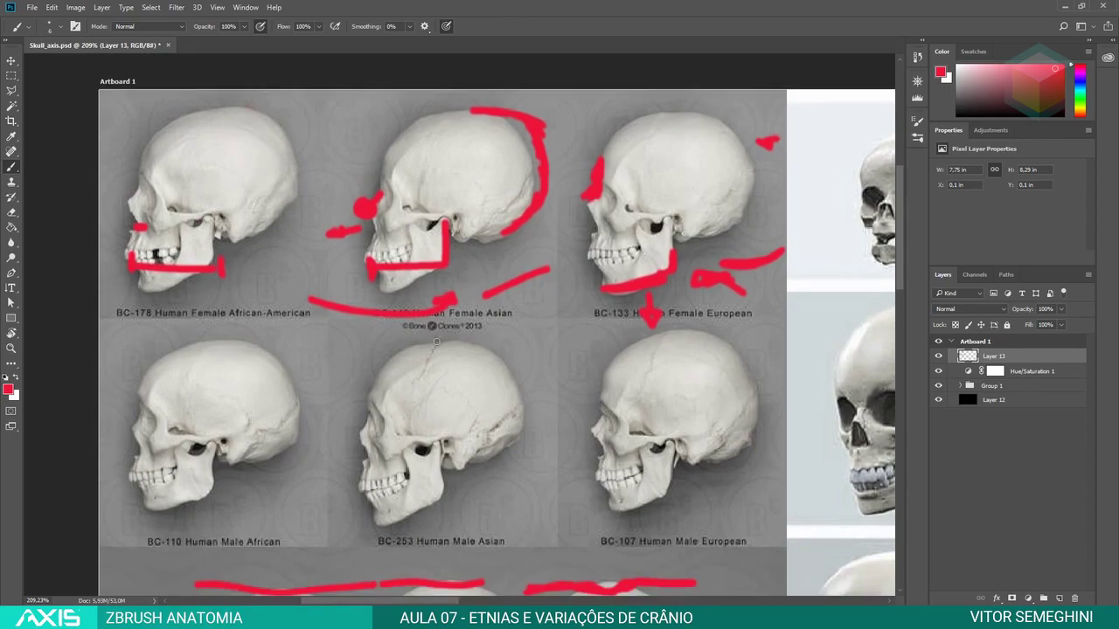
- Add Layer 14, hide Layer 13's marks, and mark the female skull's back and crown
{"action": "left_click", "coordinate": [1059, 598]}
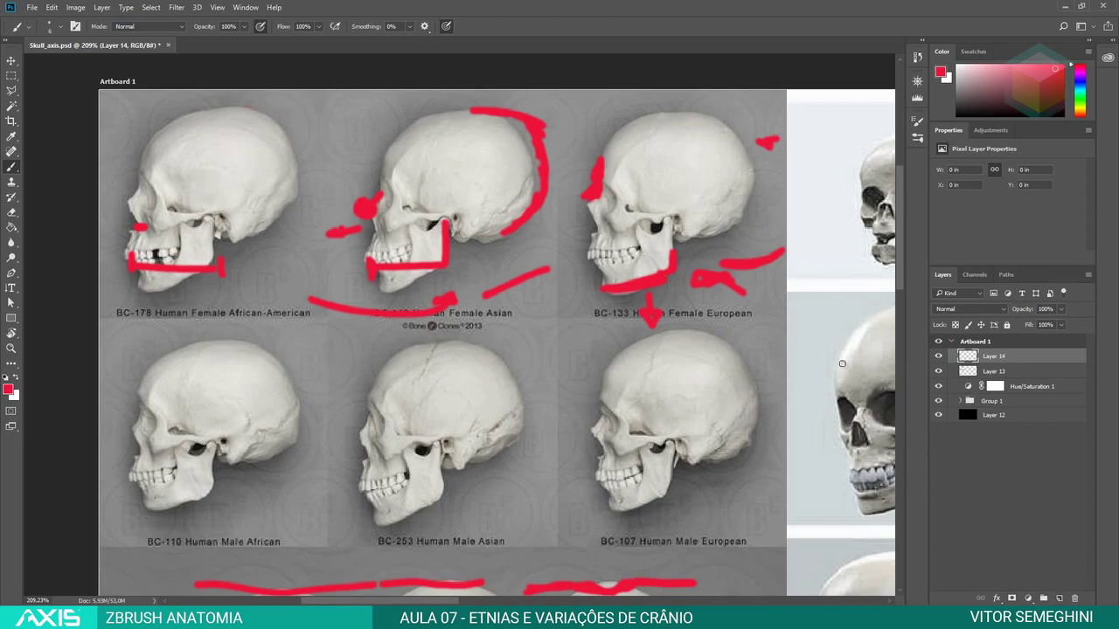
{"action": "left_click", "coordinate": [939, 371]}
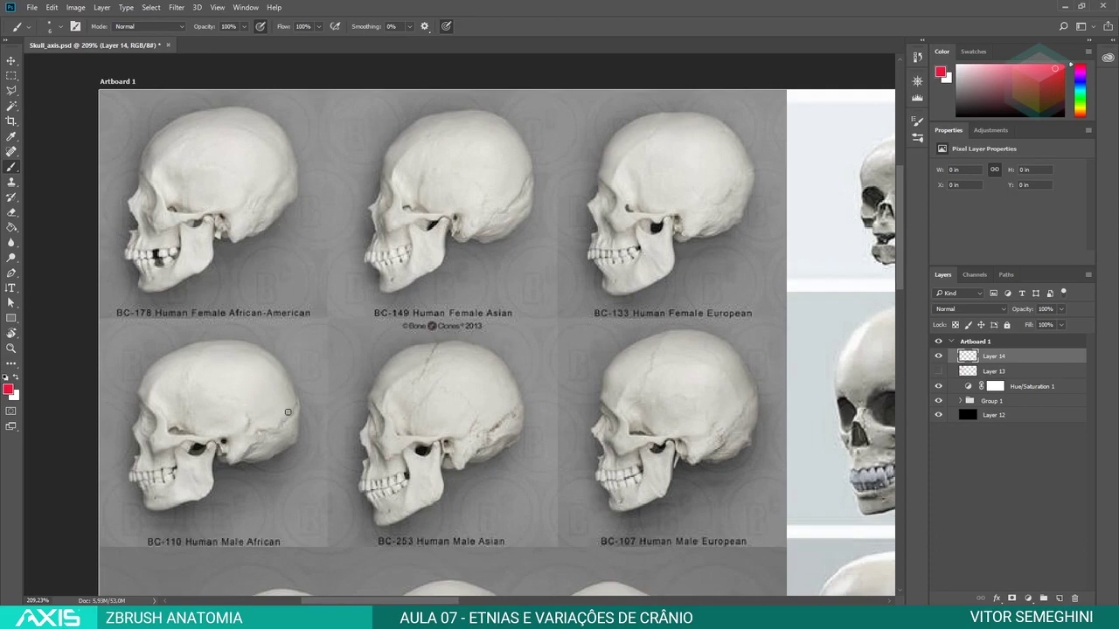
{"action": "mouse_move", "coordinate": [252, 232]}
{"action": "left_mouse_down"}
{"action": "mouse_move", "coordinate": [300, 201]}
{"action": "mouse_move", "coordinate": [238, 230]}
{"action": "left_mouse_up"}
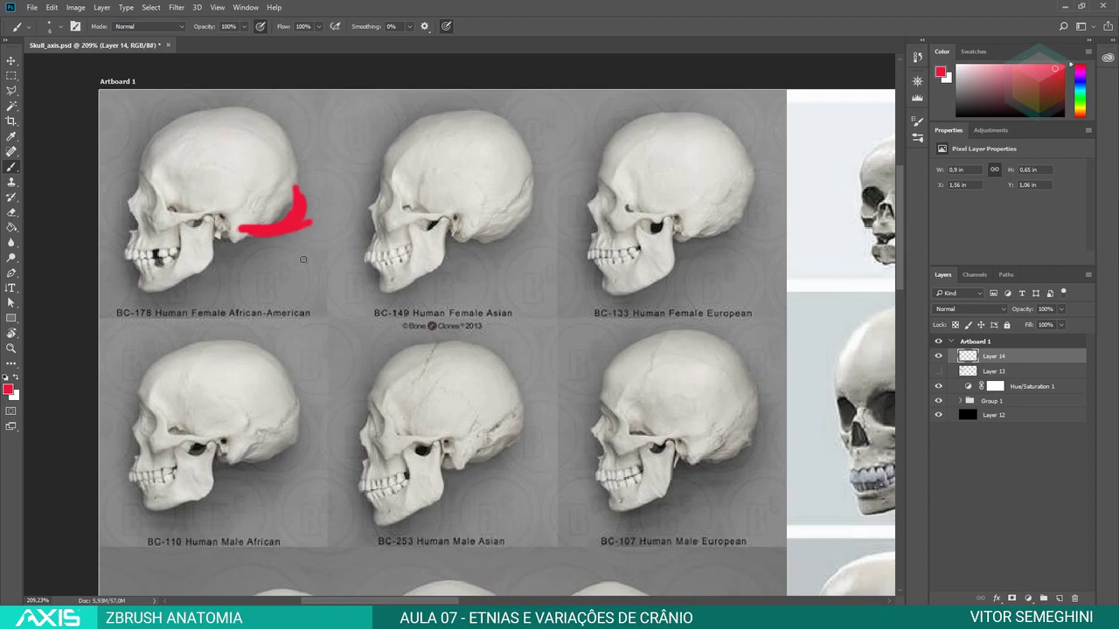
{"action": "mouse_move", "coordinate": [223, 107]}
{"action": "left_mouse_down"}
{"action": "mouse_move", "coordinate": [245, 110]}
{"action": "mouse_move", "coordinate": [306, 170]}
{"action": "mouse_move", "coordinate": [295, 210]}
{"action": "left_mouse_up"}
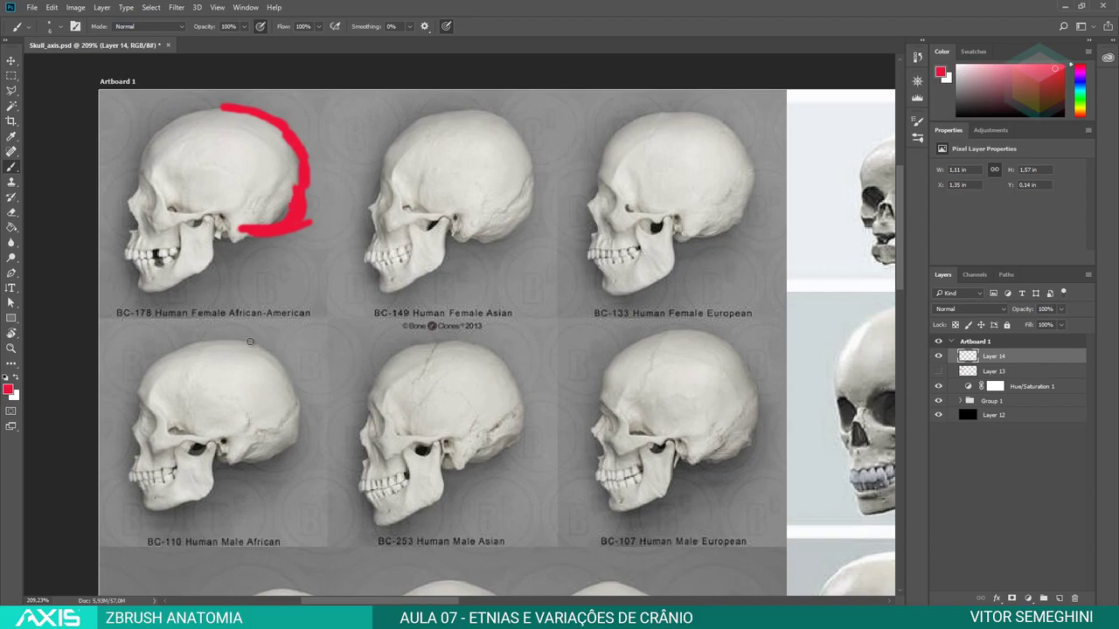
{"action": "left_click_drag", "start_coordinate": [232, 337], "coordinate": [306, 395]}
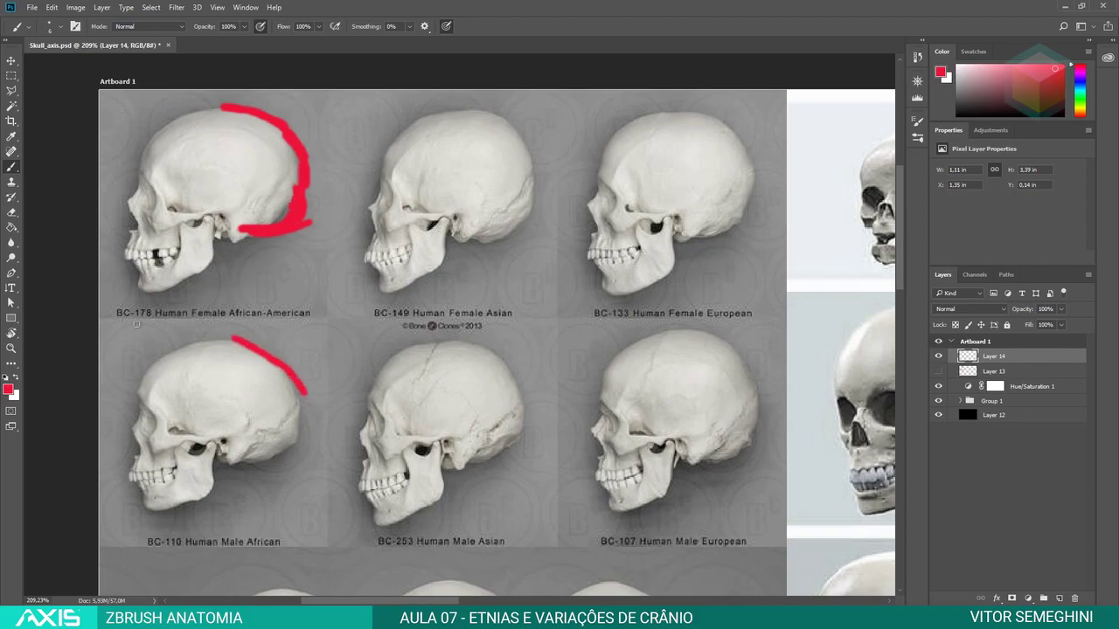
- Trace the Male African cranium top, forehead, jaw base and jaw edges, plus the female forehead
{"action": "left_click_drag", "start_coordinate": [155, 361], "coordinate": [252, 356]}
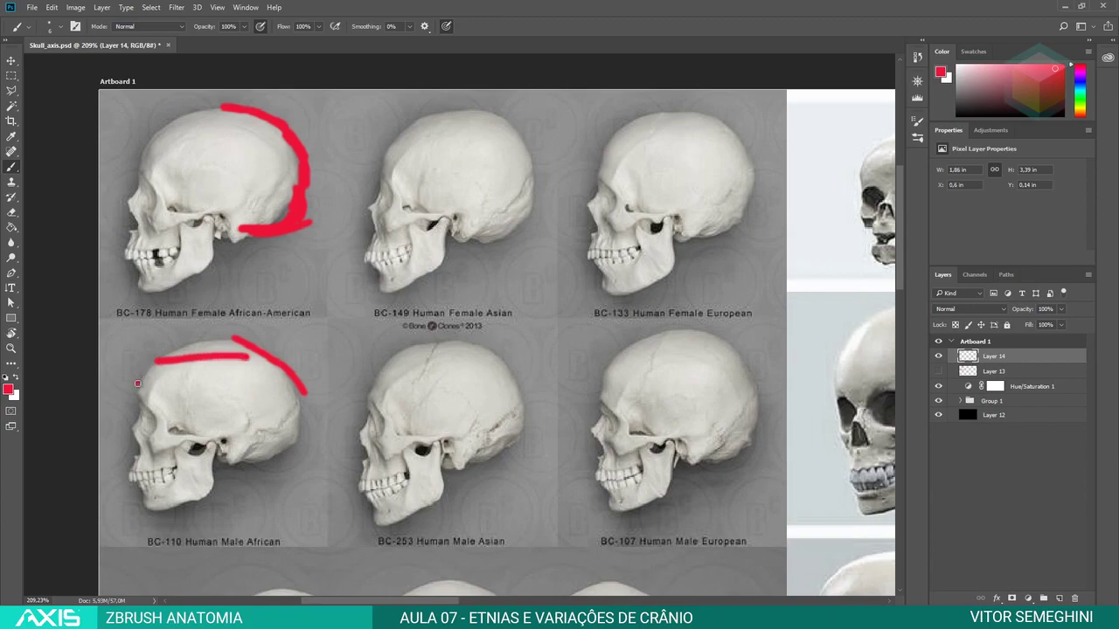
{"action": "left_click_drag", "start_coordinate": [138, 382], "coordinate": [253, 341]}
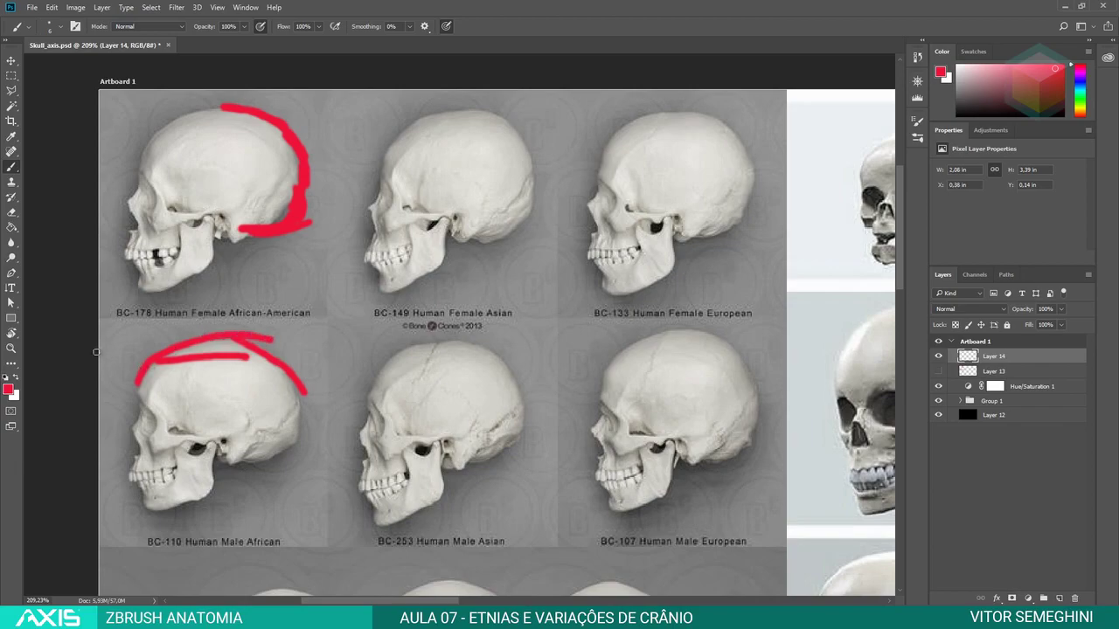
{"action": "left_click_drag", "start_coordinate": [96, 352], "coordinate": [118, 359]}
{"action": "left_click_drag", "start_coordinate": [144, 507], "coordinate": [199, 508]}
{"action": "left_click_drag", "start_coordinate": [211, 453], "coordinate": [208, 494]}
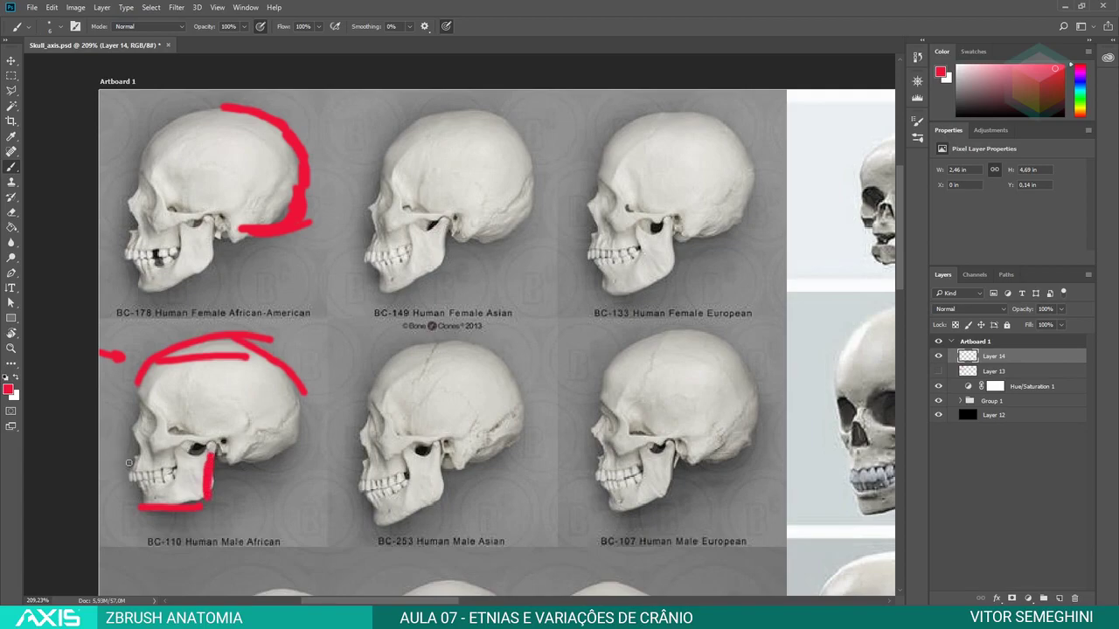
{"action": "left_click_drag", "start_coordinate": [129, 453], "coordinate": [127, 468]}
{"action": "left_click_drag", "start_coordinate": [145, 147], "coordinate": [132, 194]}
{"action": "mouse_move", "coordinate": [142, 383]}
{"action": "left_mouse_down"}
{"action": "mouse_move", "coordinate": [131, 425]}
{"action": "mouse_move", "coordinate": [136, 385]}
{"action": "mouse_move", "coordinate": [156, 390]}
{"action": "mouse_move", "coordinate": [148, 410]}
{"action": "left_mouse_up"}
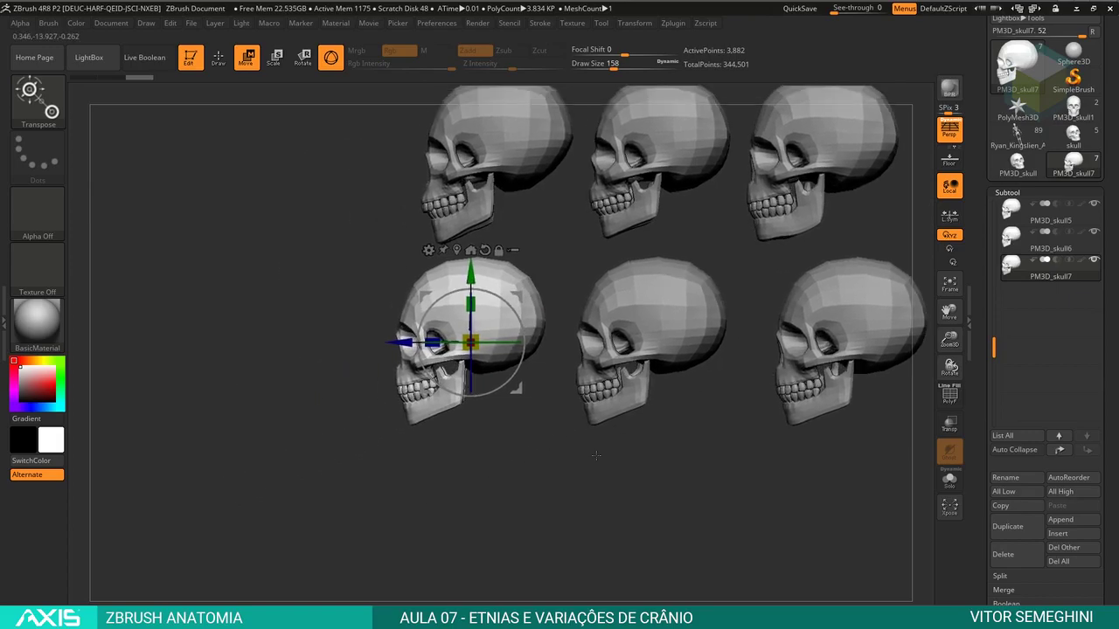
- Set the Move brush to size 101 and nudge the lower-left skull's jaw forward
{"action": "mouse_move", "coordinate": [596, 456]}
{"action": "left_mouse_down", "text": "alt"}
{"action": "mouse_move", "coordinate": [576, 362]}
{"action": "mouse_move", "coordinate": [581, 414]}
{"action": "mouse_move", "coordinate": [557, 407]}
{"action": "left_mouse_up", "text": "alt"}
{"action": "key", "text": "q"}
{"action": "right_click", "coordinate": [577, 362]}
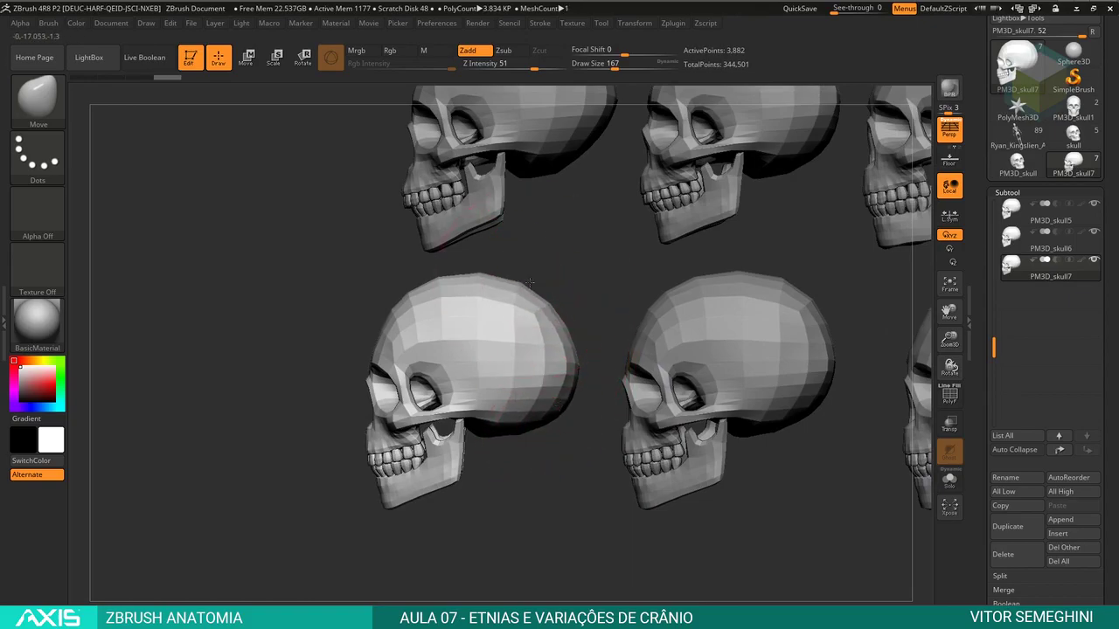
{"action": "mouse_move", "coordinate": [552, 285]}
{"action": "left_mouse_down", "text": "alt"}
{"action": "mouse_move", "coordinate": [552, 250]}
{"action": "mouse_move", "coordinate": [566, 348]}
{"action": "mouse_move", "coordinate": [611, 245]}
{"action": "mouse_move", "coordinate": [636, 119]}
{"action": "left_mouse_up", "text": "alt"}
{"action": "key", "text": "space"}
{"action": "left_click_drag", "start_coordinate": [595, 426], "coordinate": [560, 426]}
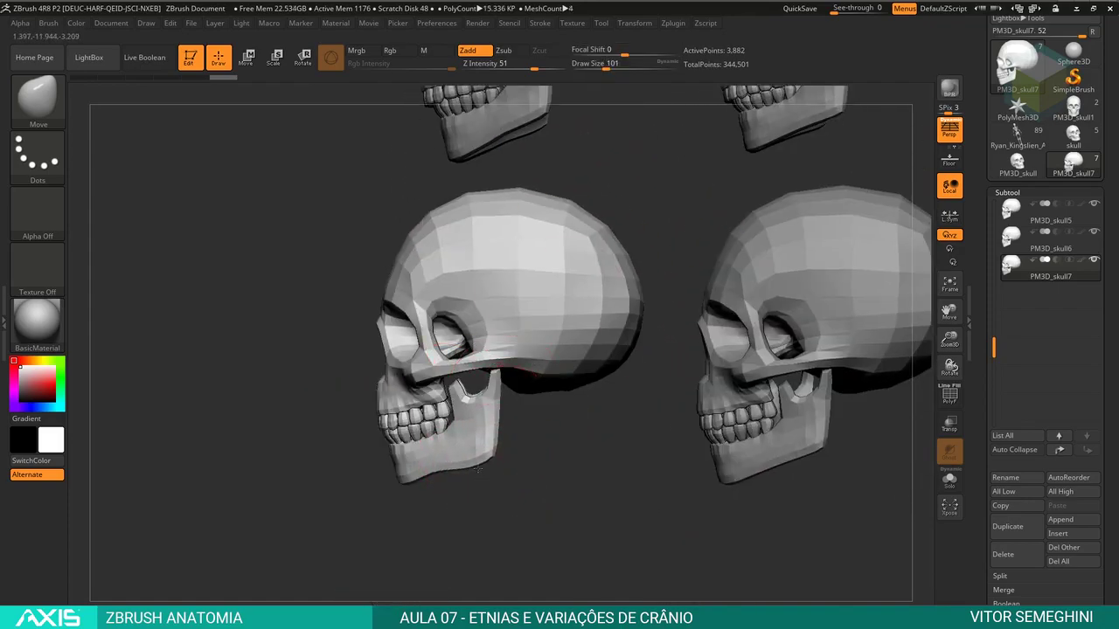
{"action": "mouse_move", "coordinate": [474, 462]}
{"action": "left_mouse_down"}
{"action": "mouse_move", "coordinate": [437, 476]}
{"action": "mouse_move", "coordinate": [563, 462]}
{"action": "left_mouse_up"}
- Enlarge the brush to 257 with tighter falloff and mask the front of the face
{"action": "key", "text": "space"}
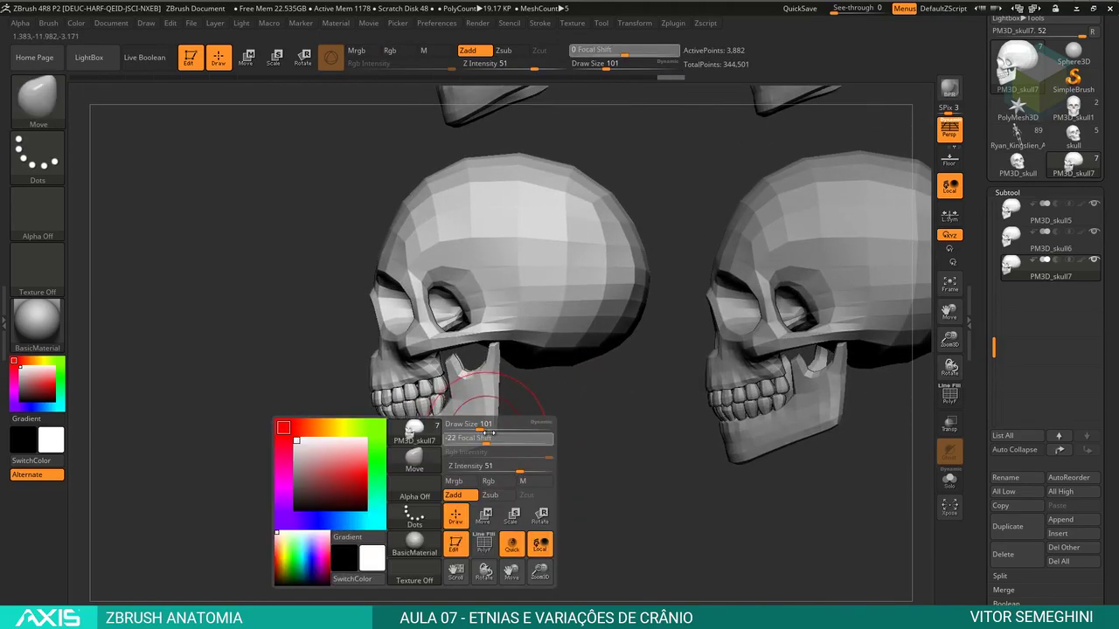
{"action": "left_click_drag", "start_coordinate": [491, 435], "coordinate": [502, 428]}
{"action": "mouse_move", "coordinate": [533, 490]}
{"action": "right_mouse_down", "text": "ctrl"}
{"action": "mouse_move", "coordinate": [546, 470]}
{"action": "mouse_move", "coordinate": [570, 483]}
{"action": "right_mouse_up", "text": "ctrl"}
{"action": "left_click_drag", "start_coordinate": [412, 375], "coordinate": [376, 367], "text": "ctrl"}
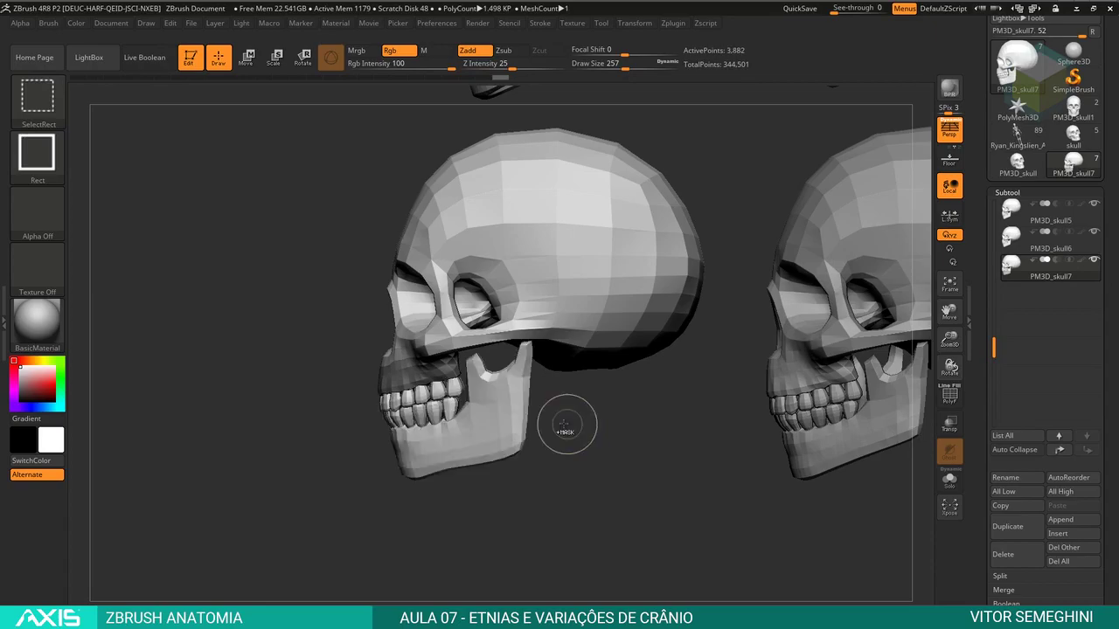
{"action": "left_click", "coordinate": [429, 398], "text": "ctrl+shift"}
{"action": "left_click", "coordinate": [507, 400], "text": "ctrl+shift"}
{"action": "key", "text": "space"}
- Shrink the brush to 124, then reframe and rotate the lower-left skull to check its profile
{"action": "left_click_drag", "start_coordinate": [388, 400], "coordinate": [432, 455]}
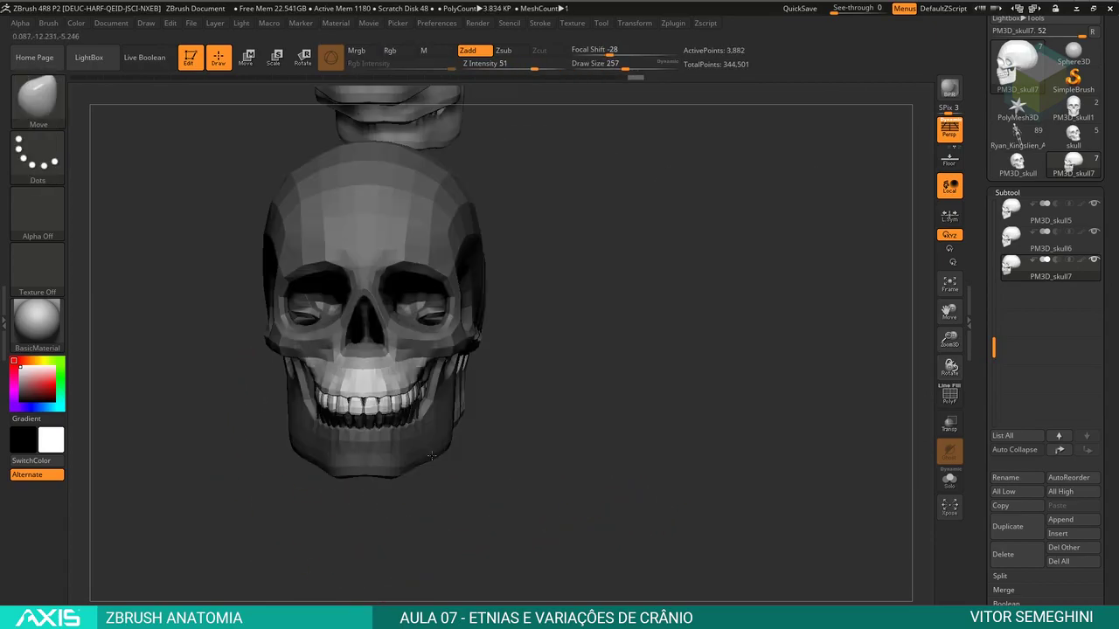
{"action": "key", "text": "space"}
{"action": "mouse_move", "coordinate": [524, 472]}
{"action": "left_mouse_down"}
{"action": "mouse_move", "coordinate": [542, 411]}
{"action": "mouse_move", "coordinate": [547, 458]}
{"action": "mouse_move", "coordinate": [489, 451]}
{"action": "mouse_move", "coordinate": [370, 388]}
{"action": "left_mouse_up"}
{"action": "key", "text": "space"}
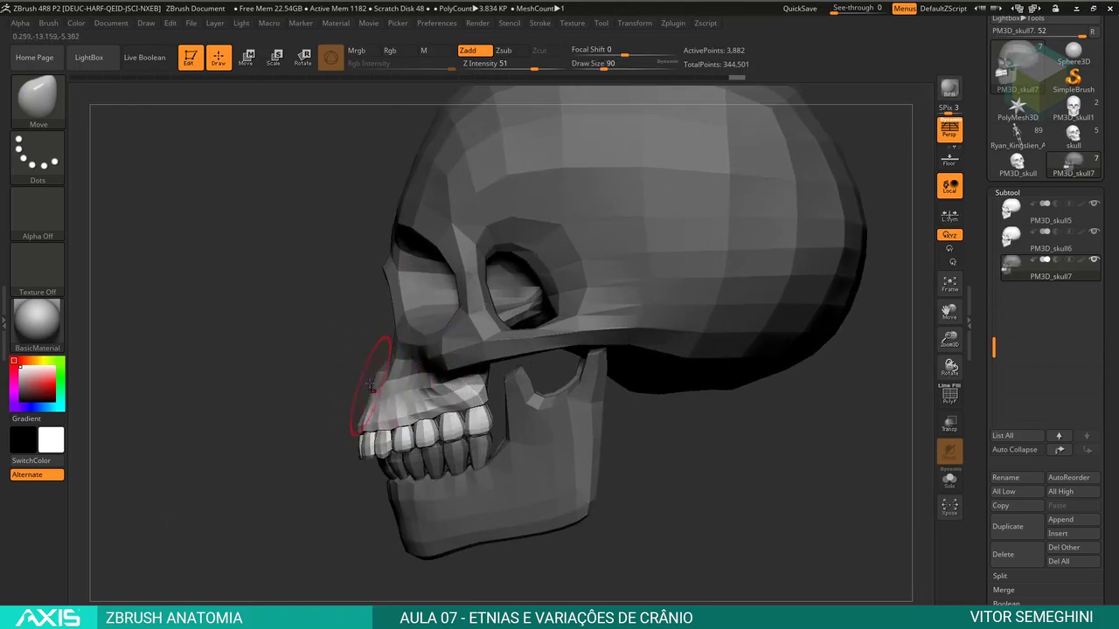
{"action": "key", "text": "f"}
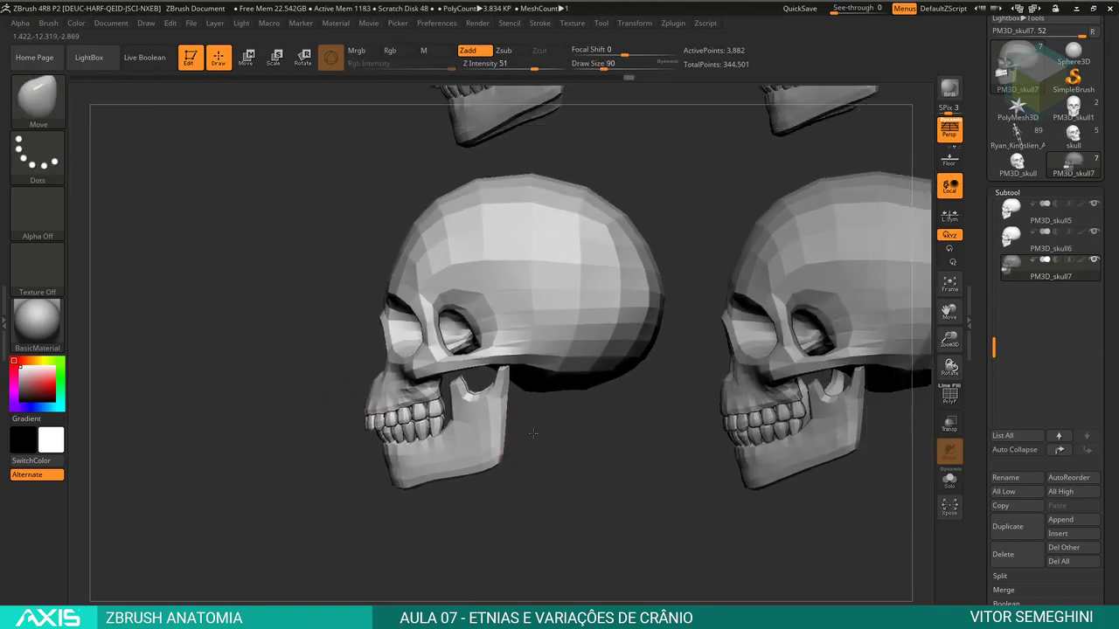
{"action": "mouse_move", "coordinate": [534, 433]}
{"action": "left_mouse_down", "text": "alt"}
{"action": "mouse_move", "coordinate": [509, 462]}
{"action": "mouse_move", "coordinate": [388, 350]}
{"action": "mouse_move", "coordinate": [374, 274]}
{"action": "mouse_move", "coordinate": [355, 295]}
{"action": "mouse_move", "coordinate": [411, 310]}
{"action": "left_mouse_up", "text": "alt"}
{"action": "mouse_move", "coordinate": [337, 275]}
{"action": "left_mouse_down"}
{"action": "mouse_move", "coordinate": [345, 332]}
{"action": "mouse_move", "coordinate": [599, 507]}
{"action": "mouse_move", "coordinate": [454, 424]}
{"action": "mouse_move", "coordinate": [536, 452]}
{"action": "mouse_move", "coordinate": [517, 462]}
{"action": "mouse_move", "coordinate": [528, 474]}
{"action": "left_mouse_up"}
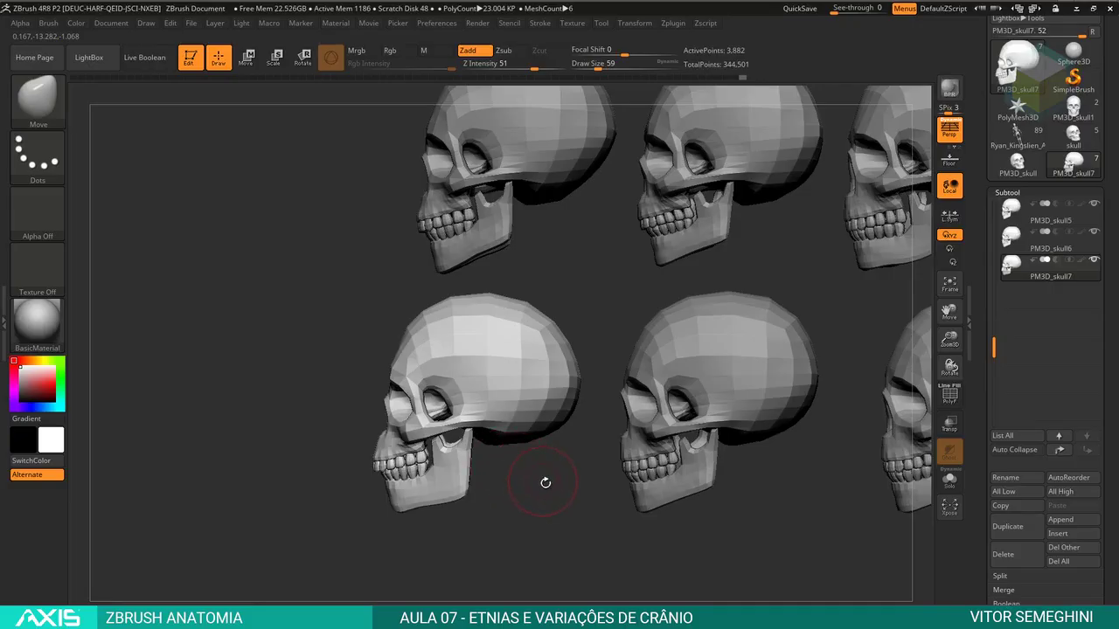
- Hide Layer 14 and add Layer 15, start an arrow at the Male Asian skull's back, and undo the cranium outline
{"action": "mouse_move", "coordinate": [545, 482]}
{"action": "left_mouse_down", "text": "alt"}
{"action": "mouse_move", "coordinate": [529, 472]}
{"action": "mouse_move", "coordinate": [606, 487]}
{"action": "mouse_move", "coordinate": [587, 507]}
{"action": "left_mouse_up", "text": "alt"}
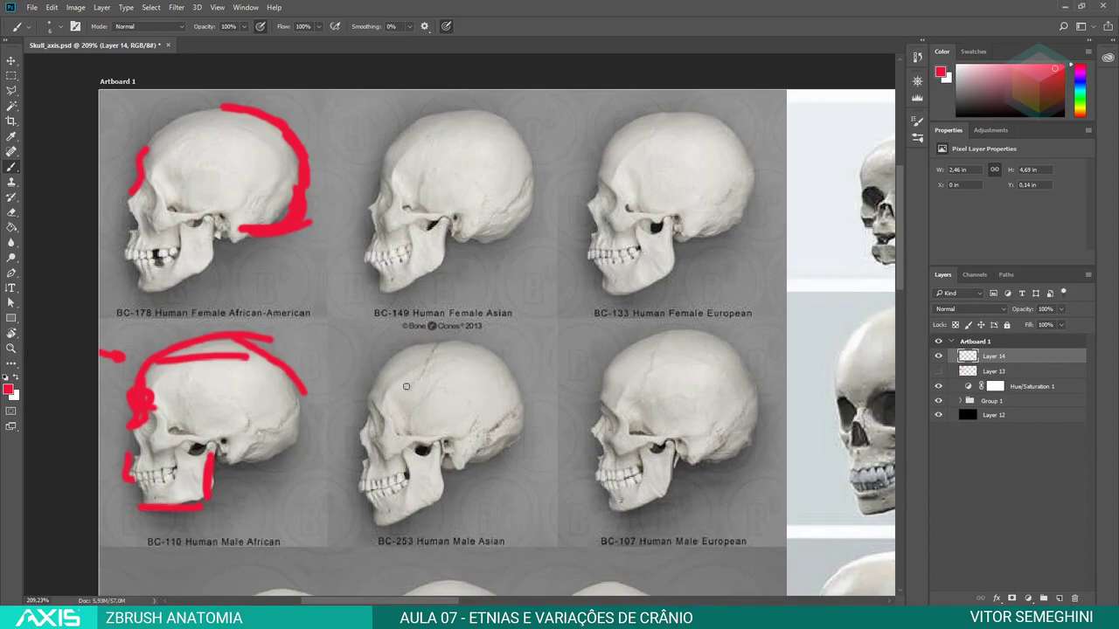
{"action": "key", "text": "ctrl+comma"}
{"action": "key", "text": "ctrl+shift+alt+n"}
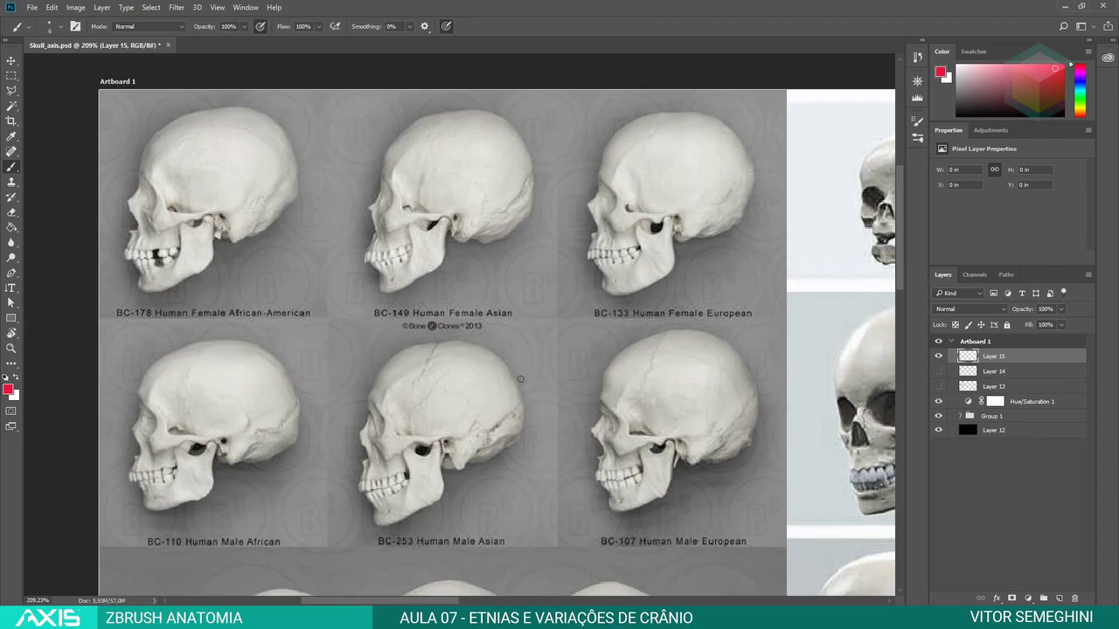
{"action": "left_click_drag", "start_coordinate": [551, 377], "coordinate": [526, 378]}
{"action": "mouse_move", "coordinate": [439, 347]}
{"action": "left_mouse_down"}
{"action": "mouse_move", "coordinate": [428, 344]}
{"action": "mouse_move", "coordinate": [526, 410]}
{"action": "mouse_move", "coordinate": [424, 347]}
{"action": "left_mouse_up"}
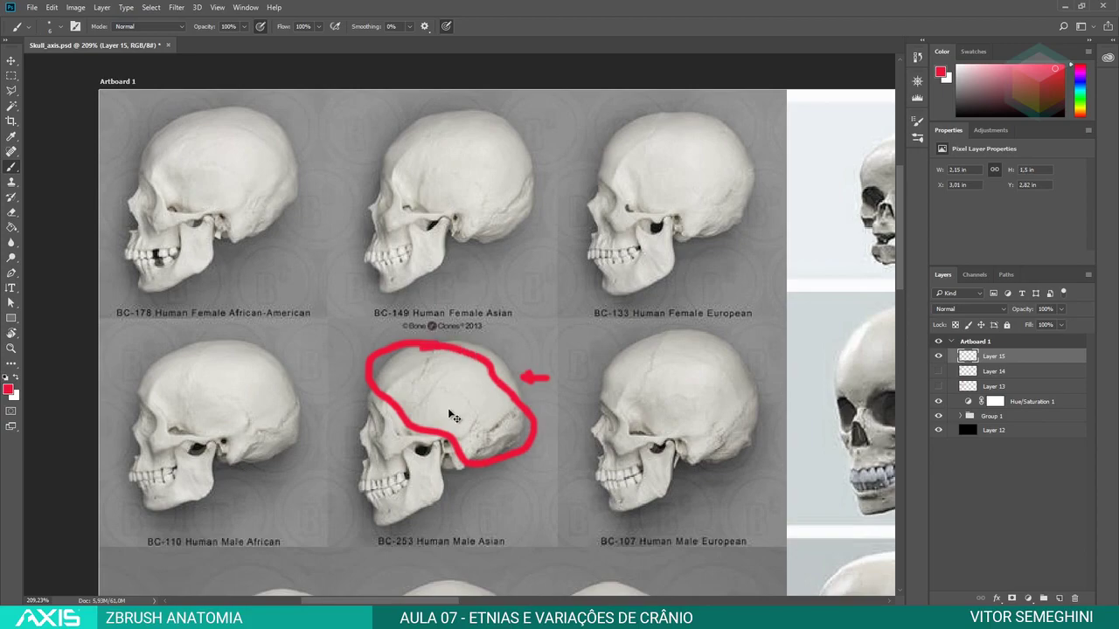
{"action": "key", "text": "ctrl+z"}
- Mark in red the Male Asian jaw base and cheekbone, and the Female Asian jawline, zygomatic arch and cheekbone
{"action": "left_click_drag", "start_coordinate": [379, 525], "coordinate": [457, 501]}
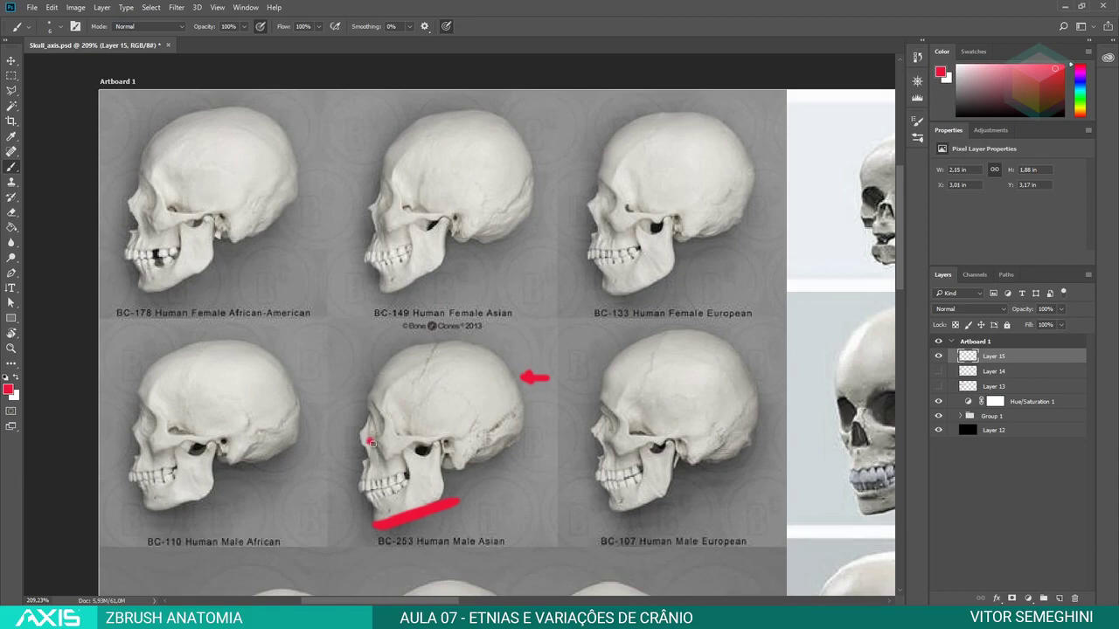
{"action": "left_click_drag", "start_coordinate": [371, 443], "coordinate": [387, 458]}
{"action": "left_click_drag", "start_coordinate": [443, 251], "coordinate": [415, 282]}
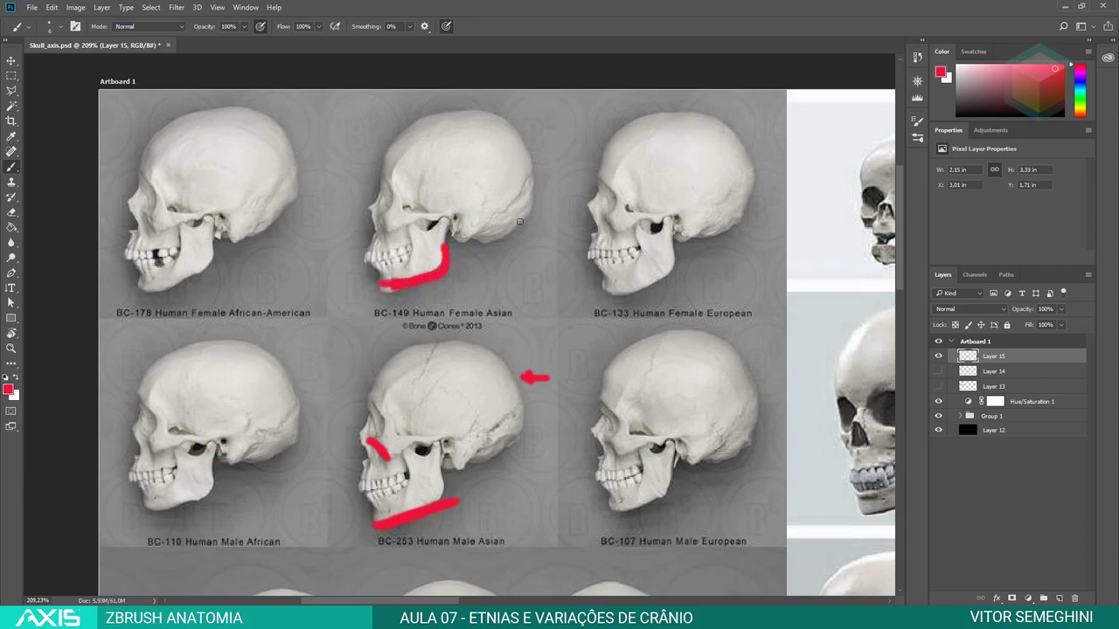
{"action": "left_click_drag", "start_coordinate": [527, 218], "coordinate": [520, 217]}
{"action": "left_click_drag", "start_coordinate": [336, 455], "coordinate": [320, 456]}
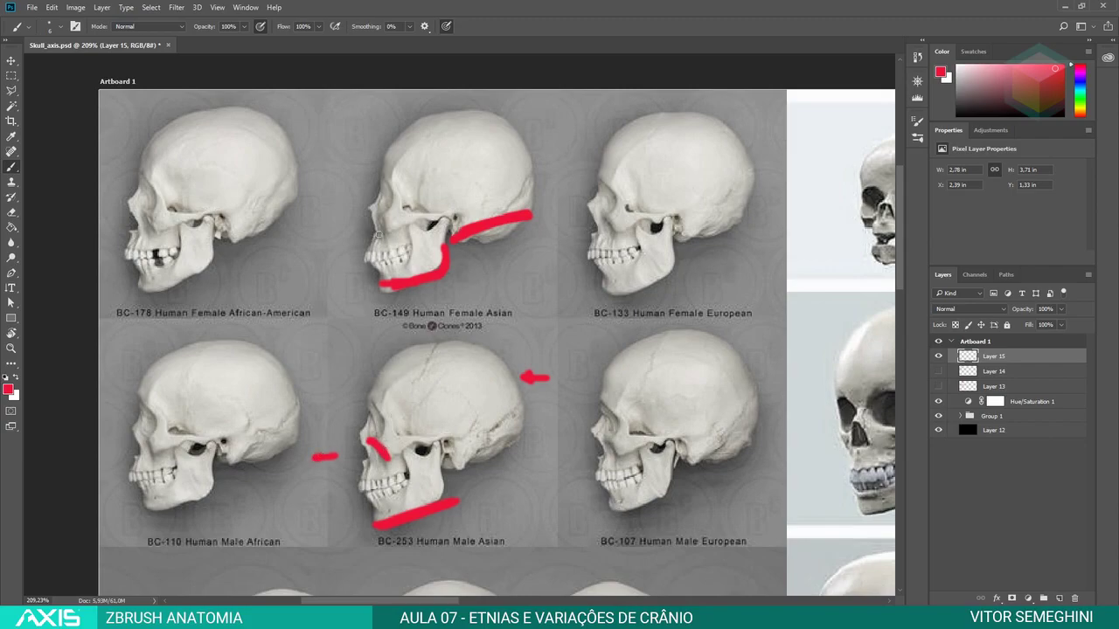
{"action": "mouse_move", "coordinate": [385, 211]}
{"action": "left_mouse_down"}
{"action": "mouse_move", "coordinate": [398, 229]}
{"action": "mouse_move", "coordinate": [369, 223]}
{"action": "left_mouse_up"}
- Draw an arrow across the Male Asian cheekbone and circle the Female Asian face and eye socket
{"action": "left_click_drag", "start_coordinate": [400, 439], "coordinate": [448, 437]}
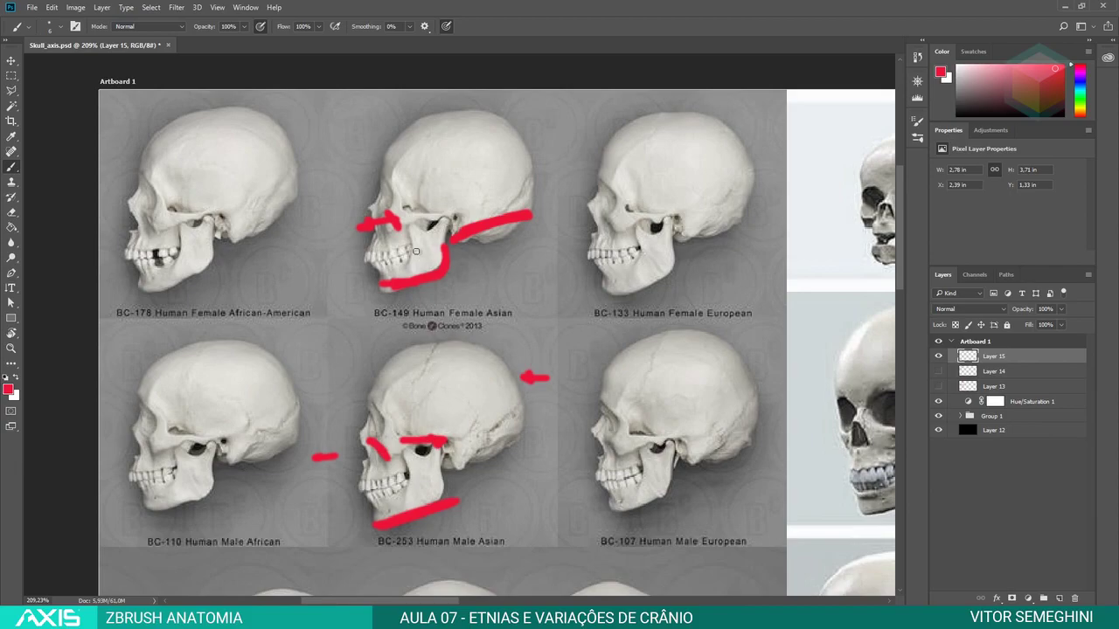
{"action": "left_click_drag", "start_coordinate": [426, 193], "coordinate": [367, 185]}
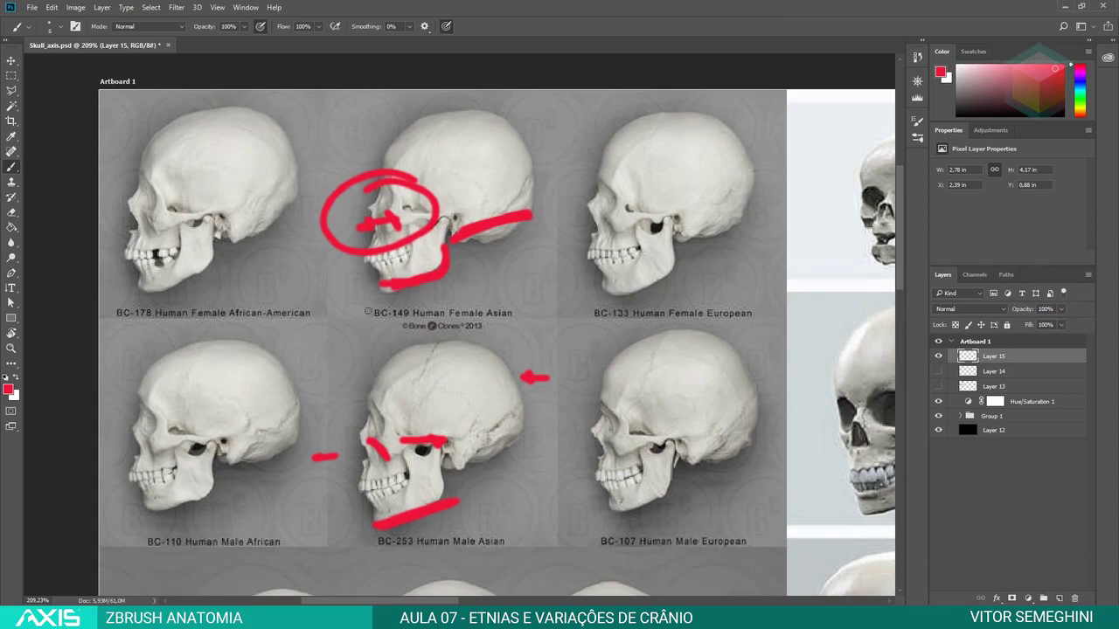
{"action": "scroll", "coordinate": [368, 311], "scroll_direction": "down", "scroll_amount": 1}
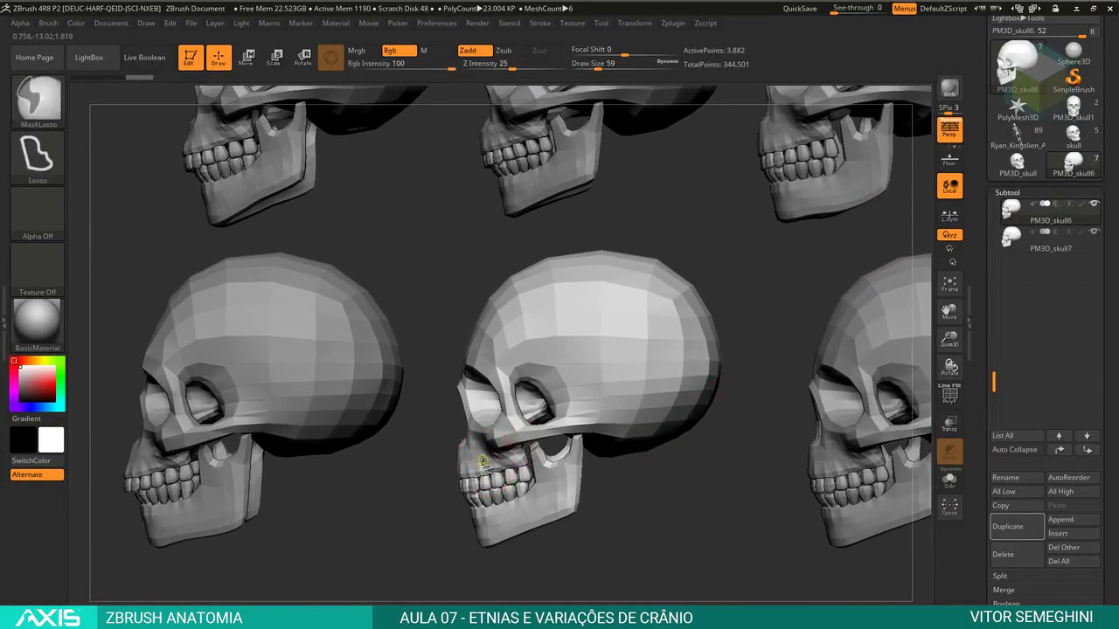
- MaskLasso the lower skull's jaw, invert the mask, reshape at low strength, then clear the mask
{"action": "mouse_move", "coordinate": [482, 460]}
{"action": "left_mouse_down", "text": "ctrl"}
{"action": "mouse_move", "coordinate": [559, 460]}
{"action": "mouse_move", "coordinate": [512, 442]}
{"action": "mouse_move", "coordinate": [560, 429]}
{"action": "left_mouse_up", "text": "ctrl"}
{"action": "left_click", "coordinate": [601, 474], "text": "ctrl"}
{"action": "key", "text": "space"}
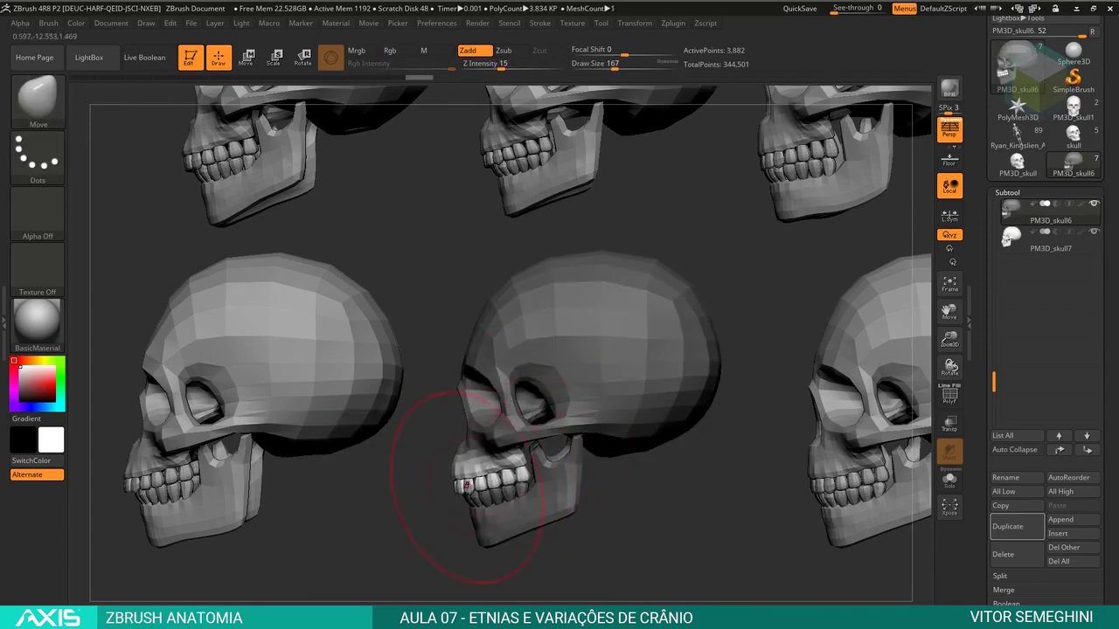
{"action": "left_click_drag", "start_coordinate": [644, 495], "coordinate": [612, 524], "text": "ctrl"}
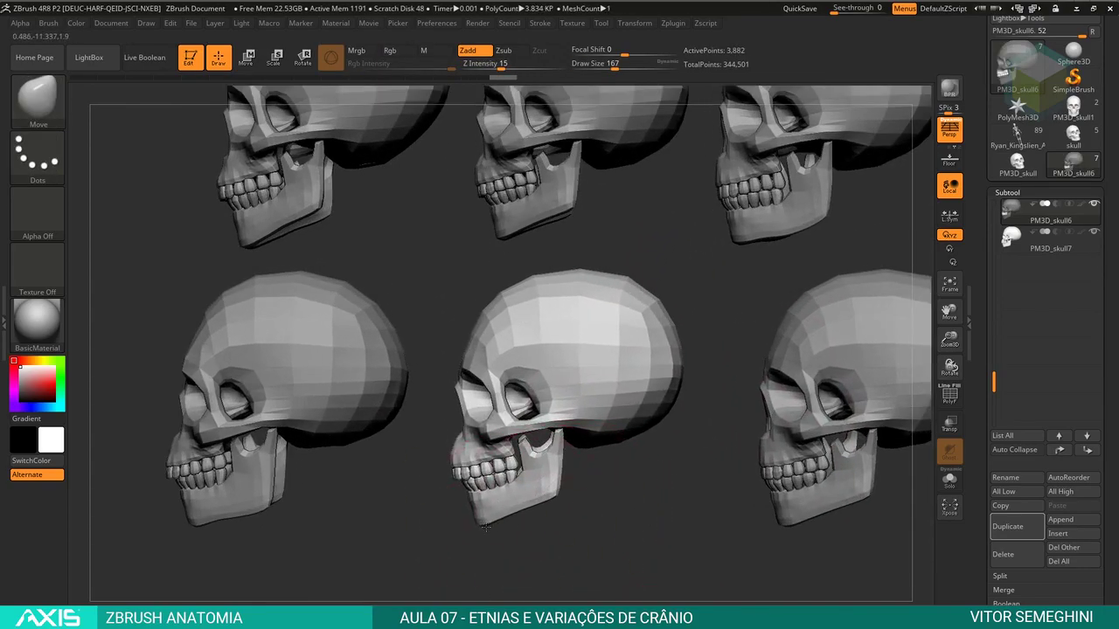
- Shrink the brush to 116, frame all six skulls, and switch back to the Photoshop reference
{"action": "left_click_drag", "start_coordinate": [486, 528], "coordinate": [582, 482], "text": "alt"}
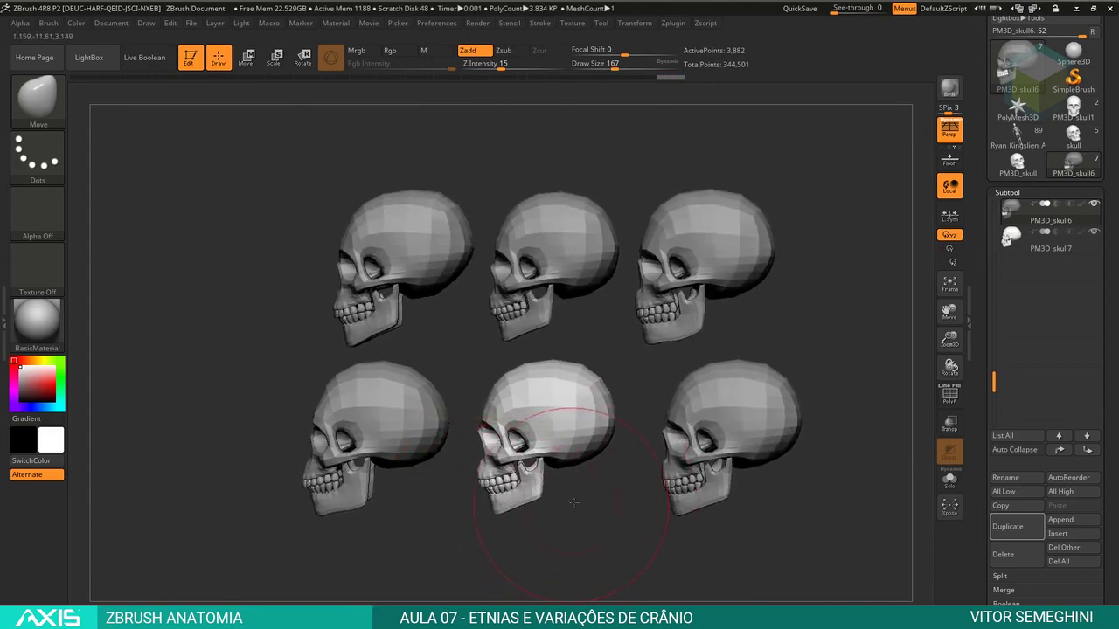
{"action": "key", "text": "space"}
{"action": "left_click_drag", "start_coordinate": [490, 455], "coordinate": [455, 455]}
{"action": "mouse_move", "coordinate": [629, 452]}
{"action": "left_mouse_down", "text": "alt"}
{"action": "mouse_move", "coordinate": [743, 290]}
{"action": "mouse_move", "coordinate": [740, 325]}
{"action": "left_mouse_up", "text": "alt"}
{"action": "key", "text": "alt+Tab"}
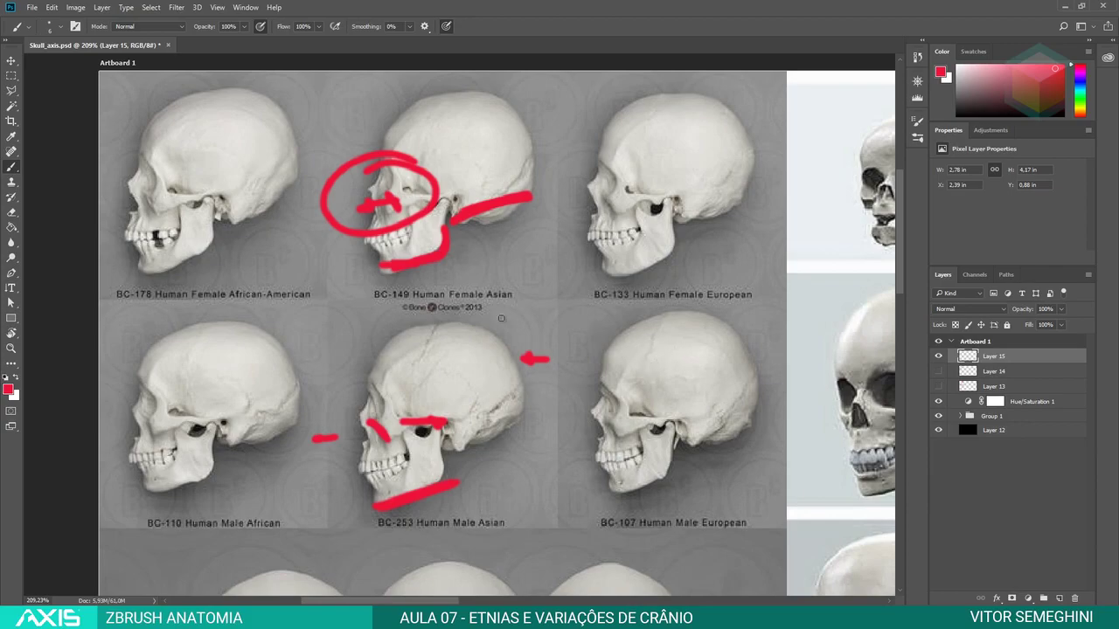
- Mark the African, Asian and European male skull crowns, plus the European skull's jaw ramus, chin and face front
{"action": "left_click_drag", "start_coordinate": [264, 323], "coordinate": [255, 333]}
{"action": "left_click_drag", "start_coordinate": [422, 331], "coordinate": [437, 347]}
{"action": "mouse_move", "coordinate": [689, 322]}
{"action": "left_mouse_down"}
{"action": "mouse_move", "coordinate": [683, 310]}
{"action": "mouse_move", "coordinate": [687, 320]}
{"action": "left_mouse_up"}
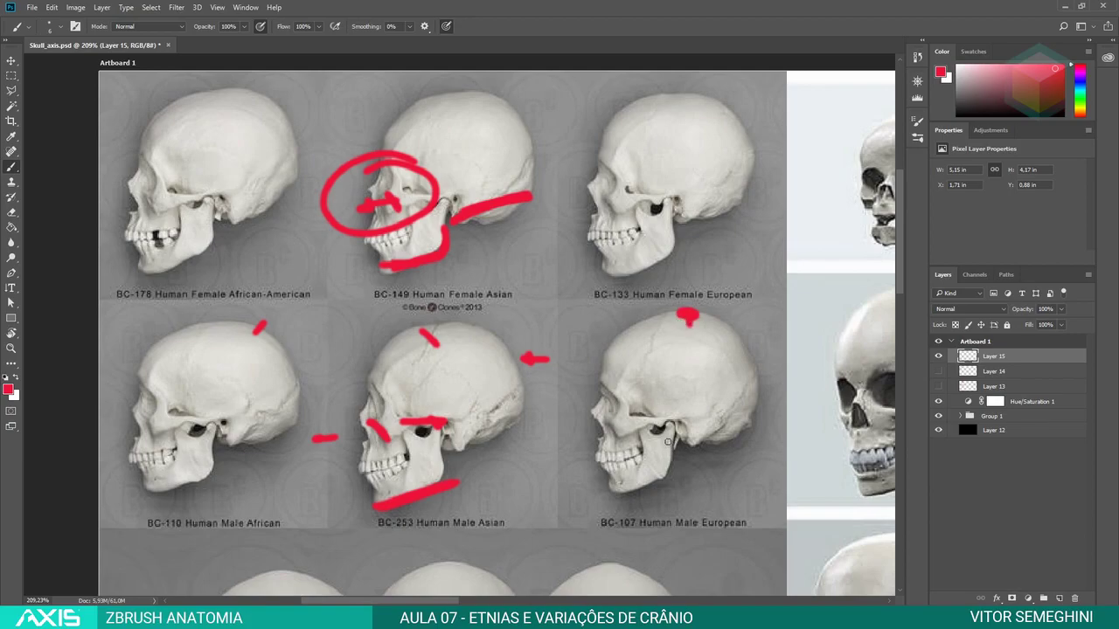
{"action": "mouse_move", "coordinate": [672, 434]}
{"action": "left_mouse_down"}
{"action": "mouse_move", "coordinate": [668, 479]}
{"action": "mouse_move", "coordinate": [612, 491]}
{"action": "left_mouse_up"}
{"action": "mouse_move", "coordinate": [600, 442]}
{"action": "left_mouse_down"}
{"action": "mouse_move", "coordinate": [597, 457]}
{"action": "mouse_move", "coordinate": [639, 462]}
{"action": "left_mouse_up"}
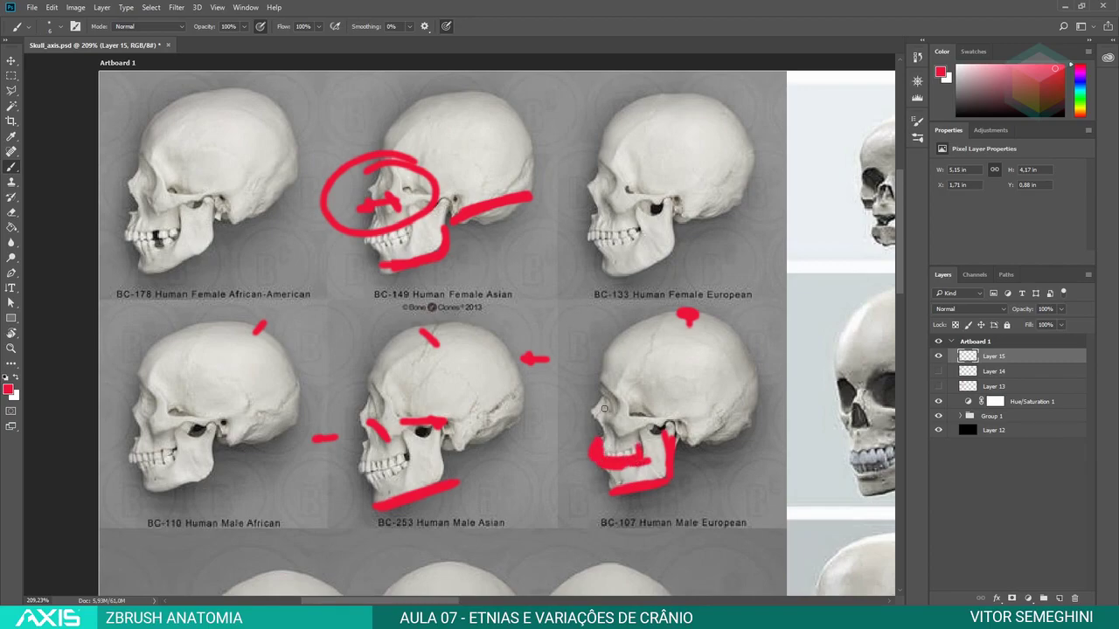
{"action": "mouse_move", "coordinate": [603, 411]}
{"action": "left_mouse_down"}
{"action": "mouse_move", "coordinate": [603, 357]}
{"action": "mouse_move", "coordinate": [612, 404]}
{"action": "left_mouse_up"}
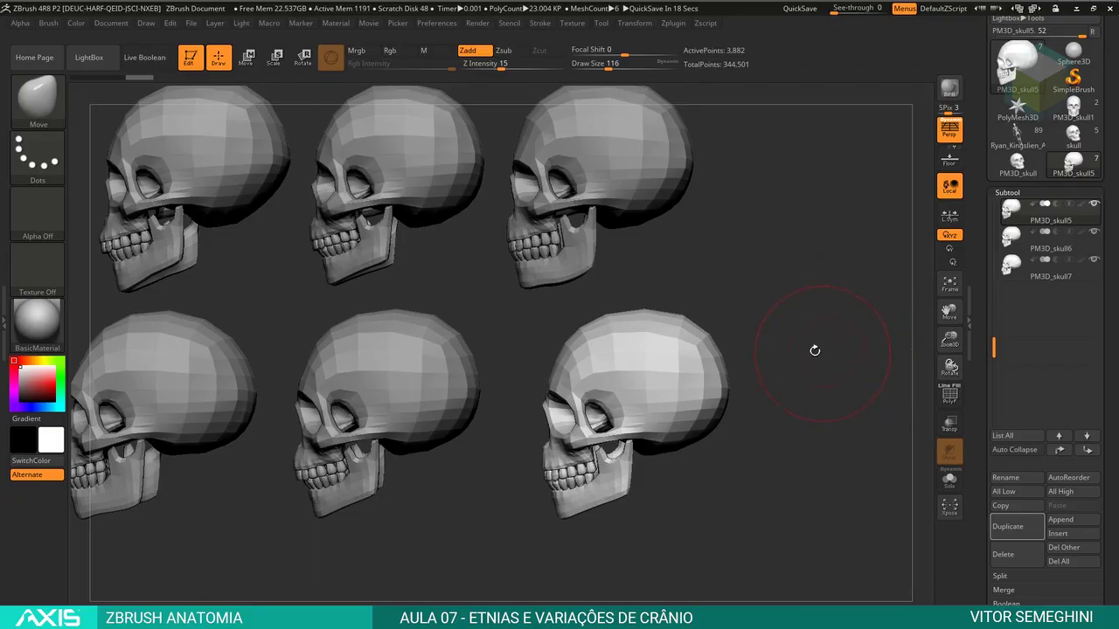
- Stretch the right skull's chin lower and forward and push its brow back
{"action": "scroll", "coordinate": [813, 348], "scroll_direction": "up", "scroll_amount": 3}
{"action": "scroll", "coordinate": [813, 348], "scroll_direction": "up", "scroll_amount": 2}
{"action": "scroll", "coordinate": [813, 348], "scroll_direction": "up", "scroll_amount": 1}
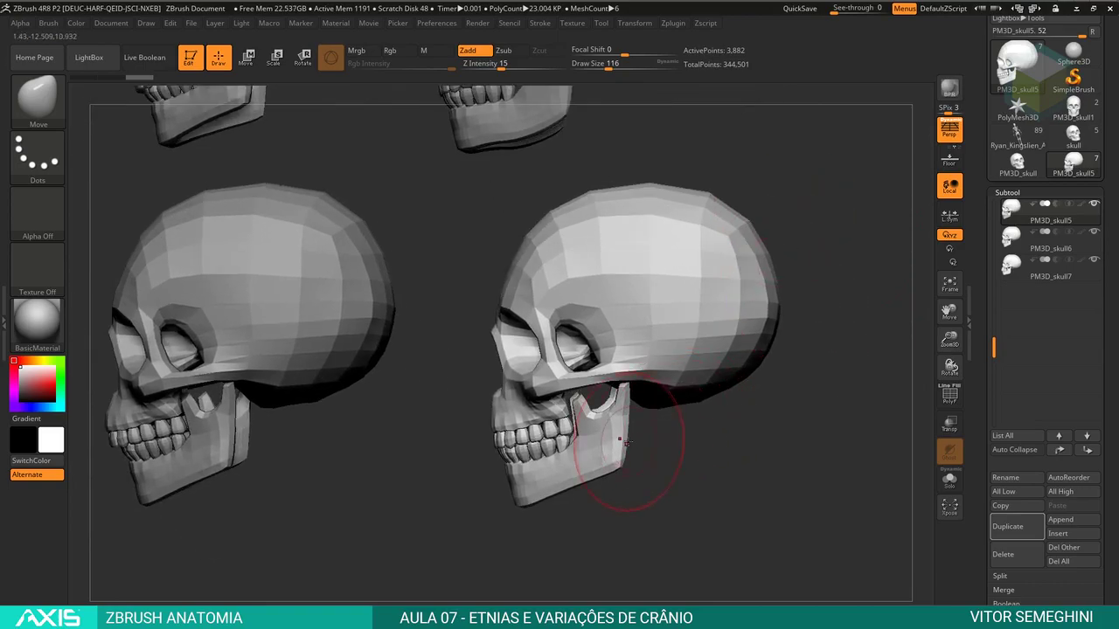
{"action": "mouse_move", "coordinate": [594, 477]}
{"action": "left_mouse_down"}
{"action": "mouse_move", "coordinate": [517, 506]}
{"action": "mouse_move", "coordinate": [720, 512]}
{"action": "left_mouse_up"}
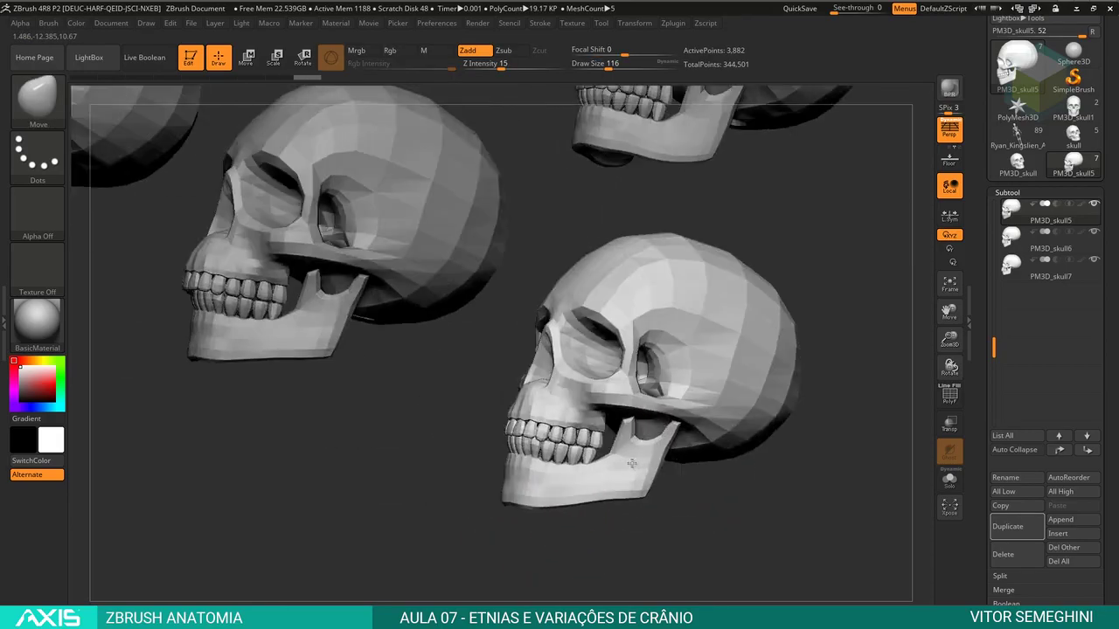
{"action": "left_click_drag", "start_coordinate": [468, 347], "coordinate": [487, 303]}
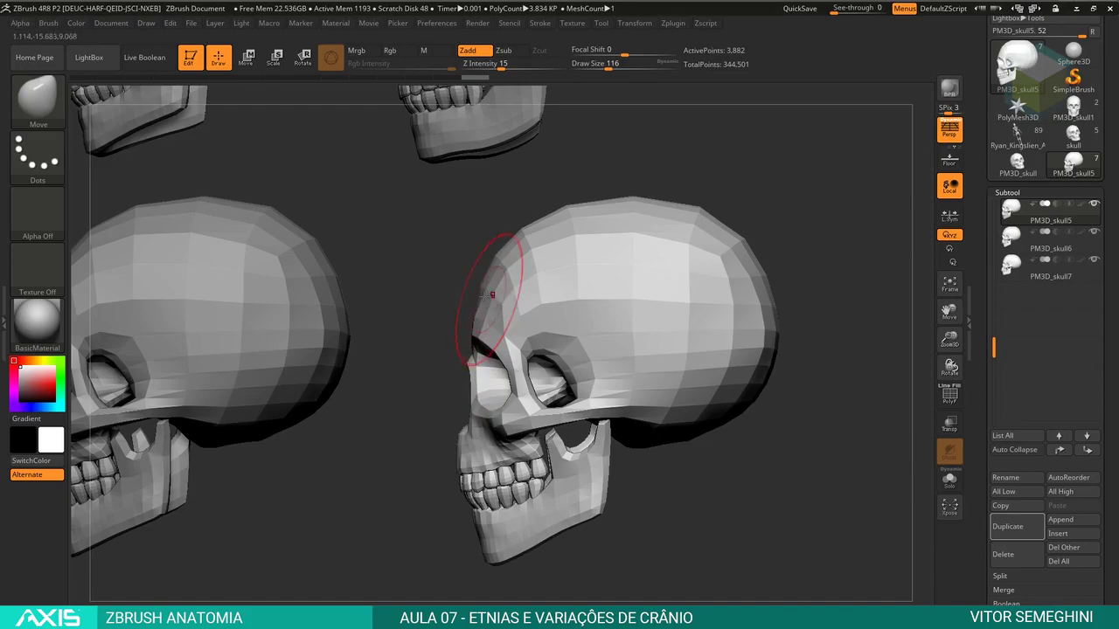
{"action": "mouse_move", "coordinate": [486, 303]}
{"action": "left_mouse_down"}
{"action": "mouse_move", "coordinate": [538, 311]}
{"action": "mouse_move", "coordinate": [682, 419]}
{"action": "left_mouse_up"}
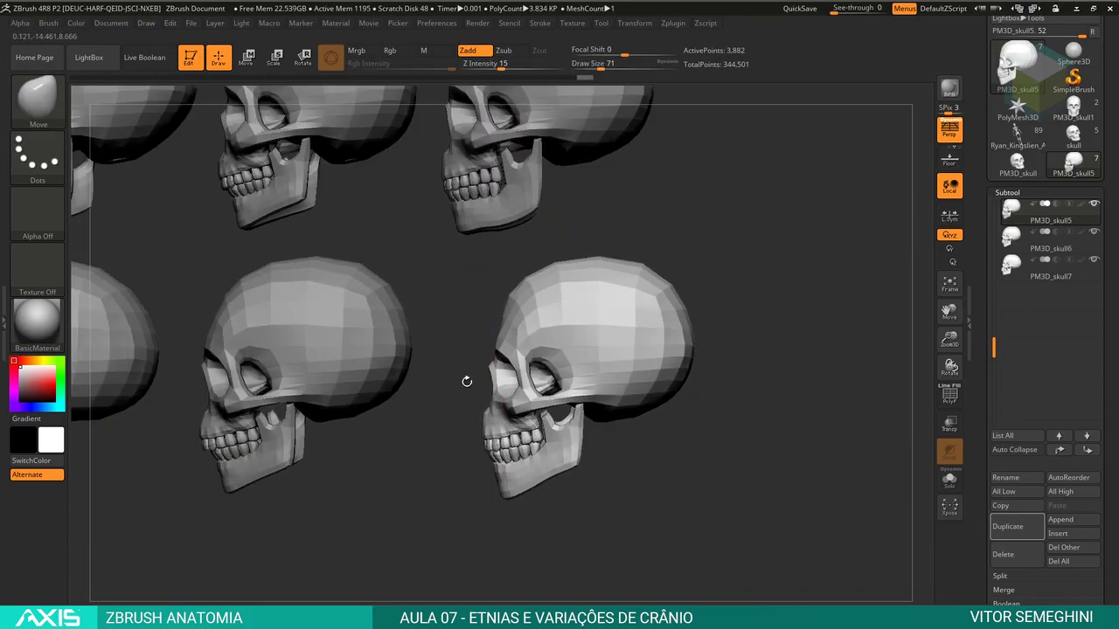
- Adjust the Move brush Draw Size from 120 through 177 to 158
{"action": "mouse_move", "coordinate": [482, 367]}
{"action": "left_mouse_down", "text": "alt"}
{"action": "mouse_move", "coordinate": [619, 437]}
{"action": "mouse_move", "coordinate": [621, 422]}
{"action": "mouse_move", "coordinate": [647, 423]}
{"action": "left_mouse_up", "text": "alt"}
{"action": "key", "text": "space"}
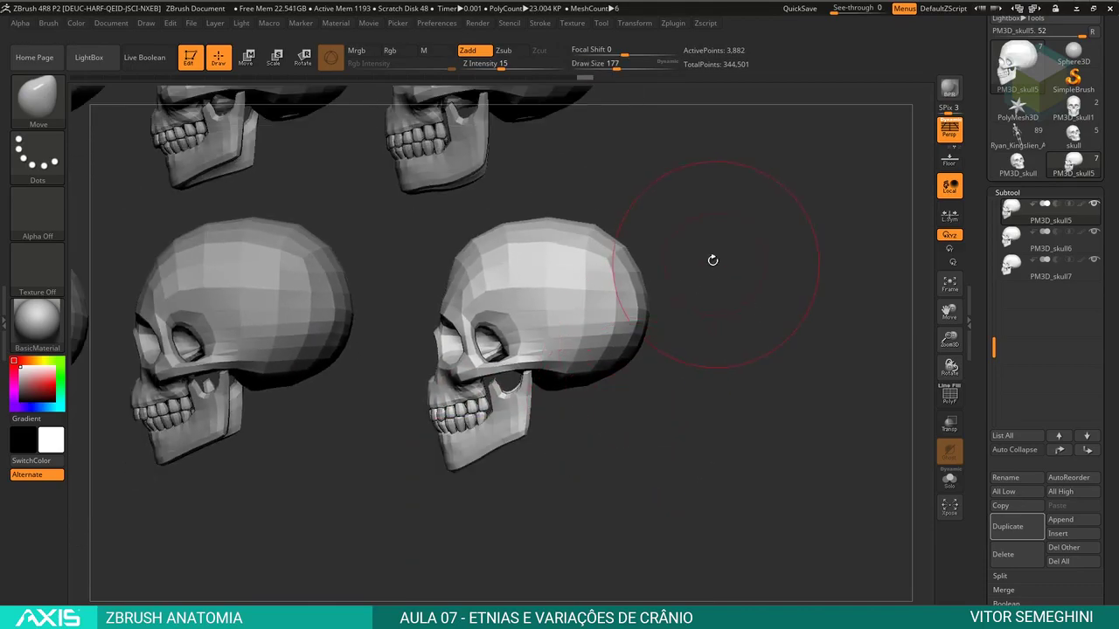
{"action": "left_click_drag", "start_coordinate": [712, 257], "coordinate": [581, 288]}
{"action": "key", "text": "space"}
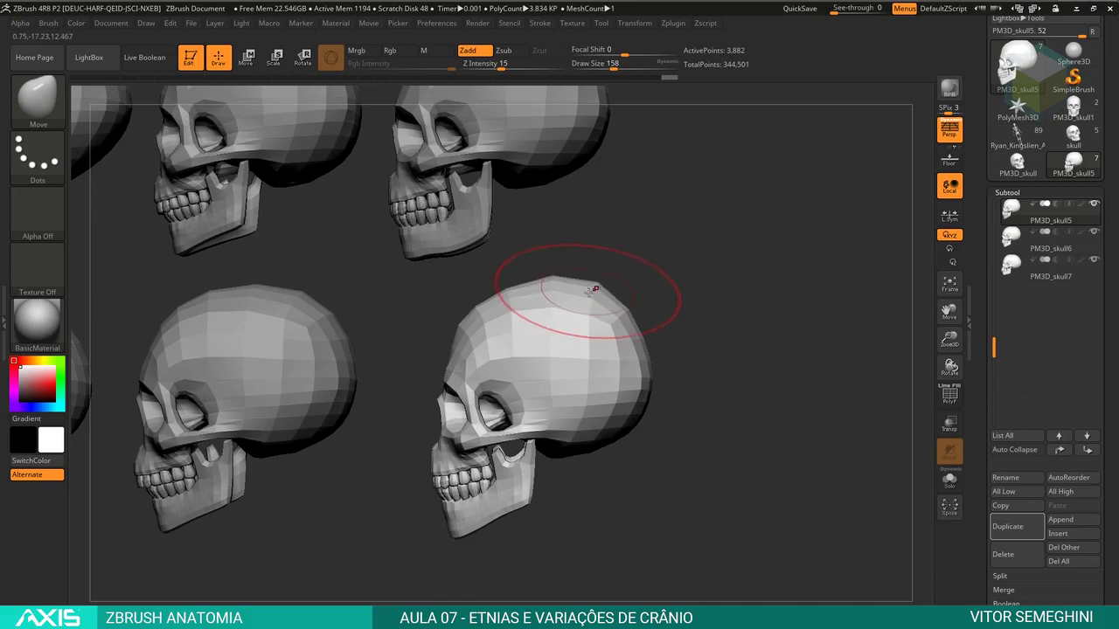
{"action": "mouse_move", "coordinate": [654, 418]}
{"action": "left_mouse_down"}
{"action": "mouse_move", "coordinate": [686, 432]}
{"action": "mouse_move", "coordinate": [474, 324]}
{"action": "mouse_move", "coordinate": [544, 327]}
{"action": "mouse_move", "coordinate": [446, 419]}
{"action": "left_mouse_up"}
- Switch the active skull from PM3D_skull6 to PM3D_skull5 and zoom out to frame all six
{"action": "left_click", "coordinate": [457, 367], "text": "alt"}
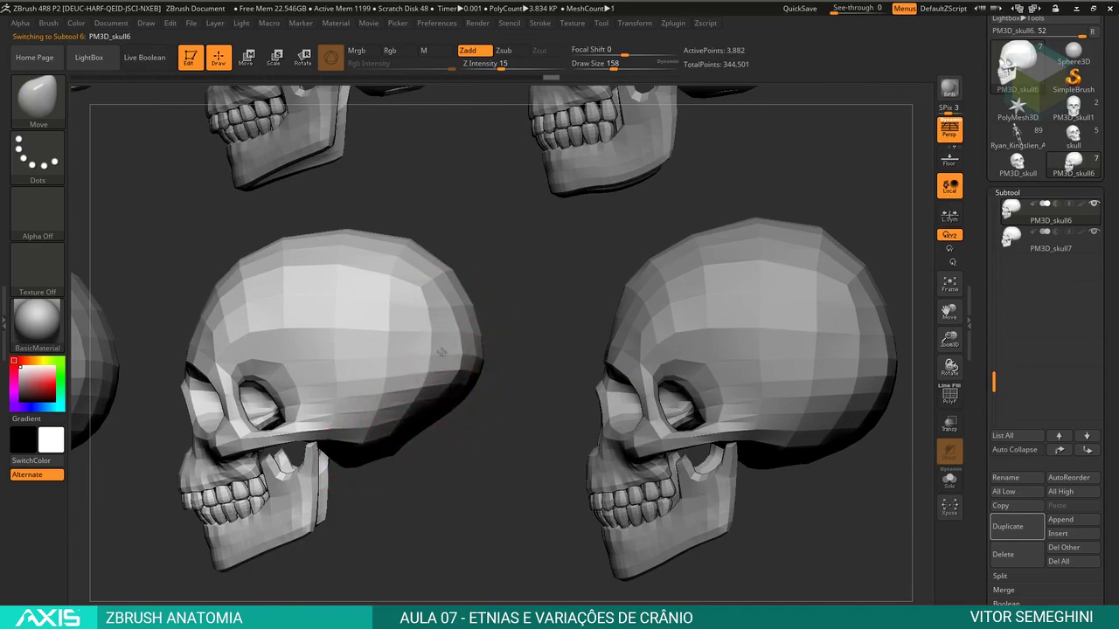
{"action": "mouse_move", "coordinate": [472, 348]}
{"action": "left_mouse_down", "text": "alt"}
{"action": "mouse_move", "coordinate": [717, 292]}
{"action": "mouse_move", "coordinate": [685, 324]}
{"action": "left_mouse_up", "text": "alt"}
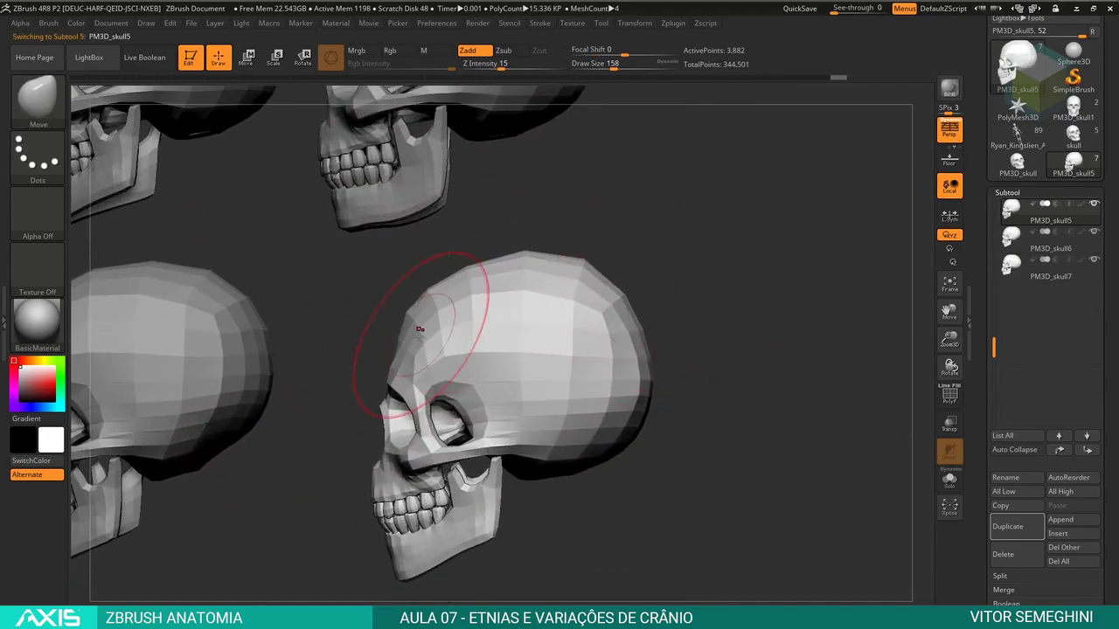
{"action": "left_click", "coordinate": [387, 346], "text": "alt"}
{"action": "mouse_move", "coordinate": [699, 367]}
{"action": "left_mouse_down", "text": "shift"}
{"action": "mouse_move", "coordinate": [603, 306]}
{"action": "mouse_move", "coordinate": [712, 262]}
{"action": "mouse_move", "coordinate": [706, 320]}
{"action": "mouse_move", "coordinate": [851, 389]}
{"action": "left_mouse_up", "text": "shift"}
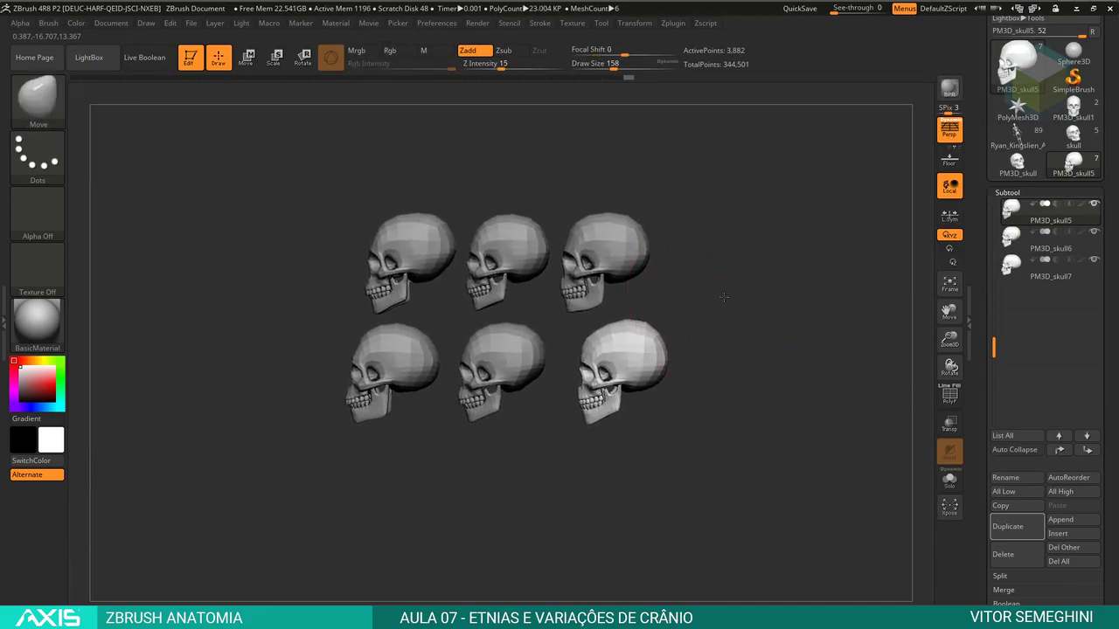
{"action": "key", "text": "alt+Tab"}
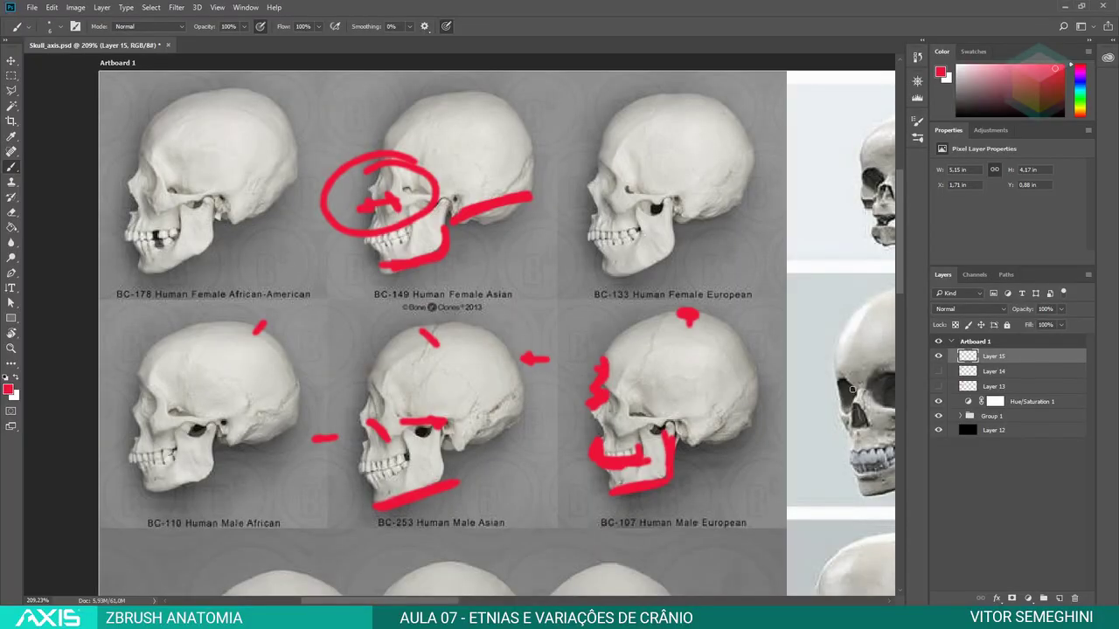
{"action": "scroll", "coordinate": [619, 358], "scroll_direction": "down", "scroll_amount": 5, "text": "alt"}
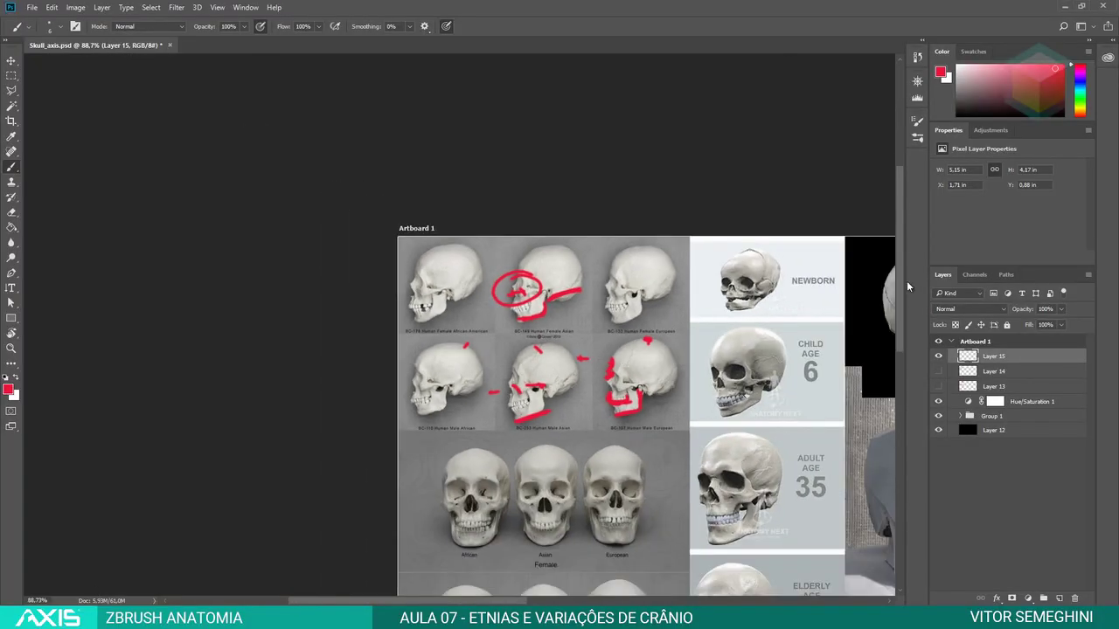
{"action": "scroll", "coordinate": [542, 393], "scroll_direction": "down", "scroll_amount": 3}
{"action": "scroll", "coordinate": [461, 535], "scroll_direction": "up", "scroll_amount": 4, "text": "alt"}
{"action": "scroll", "coordinate": [461, 535], "scroll_direction": "up", "scroll_amount": 3, "text": "alt"}
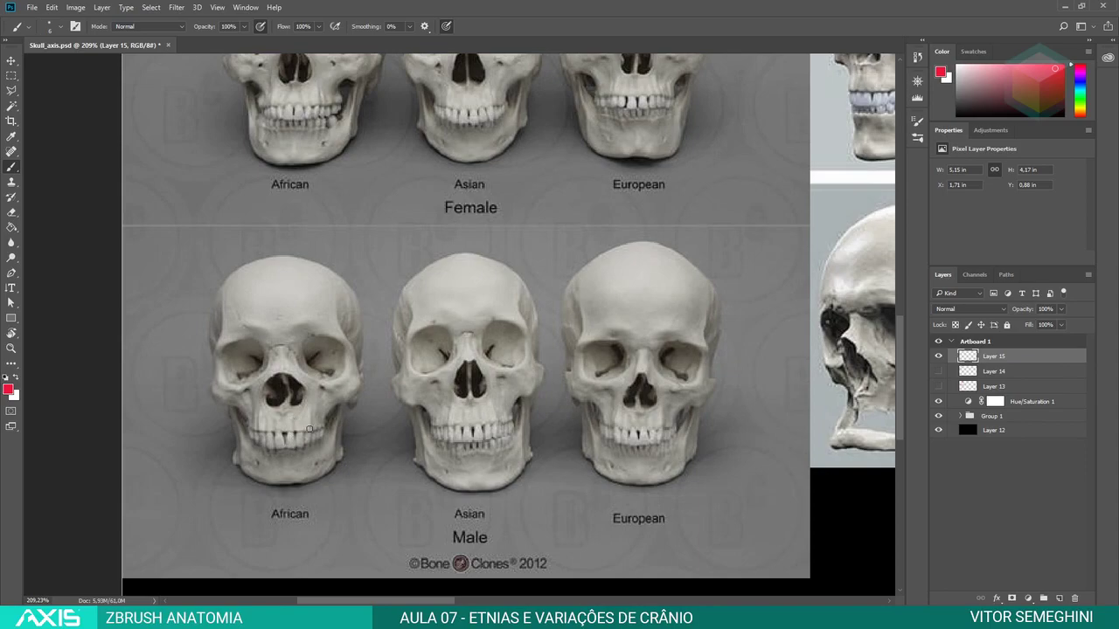
{"action": "scroll", "coordinate": [739, 340], "scroll_direction": "down", "scroll_amount": 3, "text": "alt"}
{"action": "scroll", "coordinate": [740, 340], "scroll_direction": "up", "scroll_amount": 3}
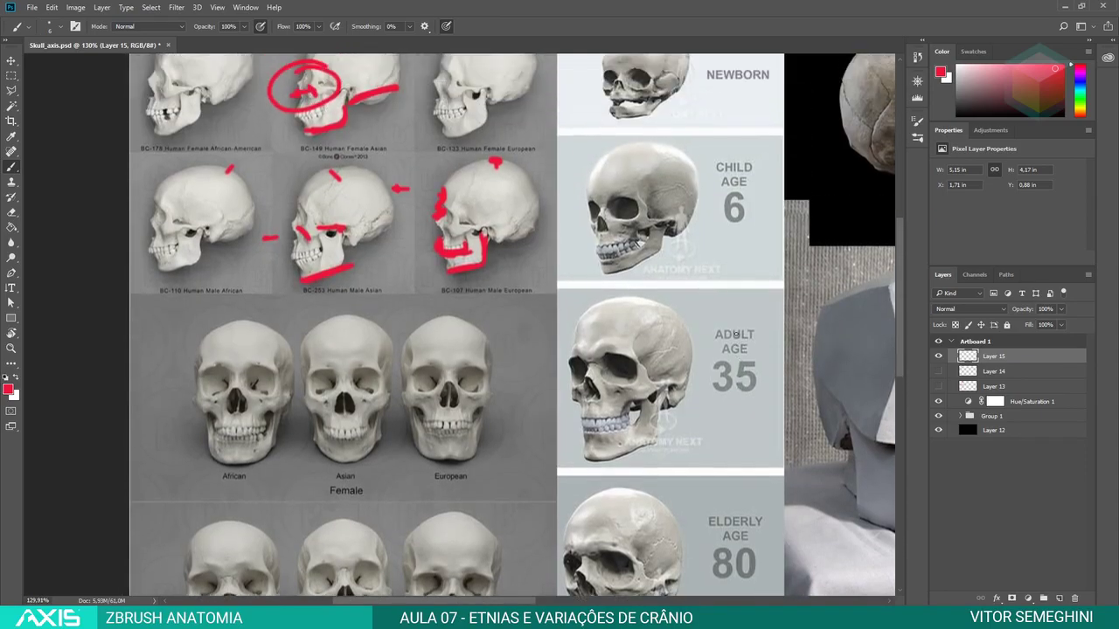
{"action": "scroll", "coordinate": [721, 339], "scroll_direction": "up", "scroll_amount": 2}
{"action": "scroll", "coordinate": [717, 316], "scroll_direction": "down", "scroll_amount": 1}
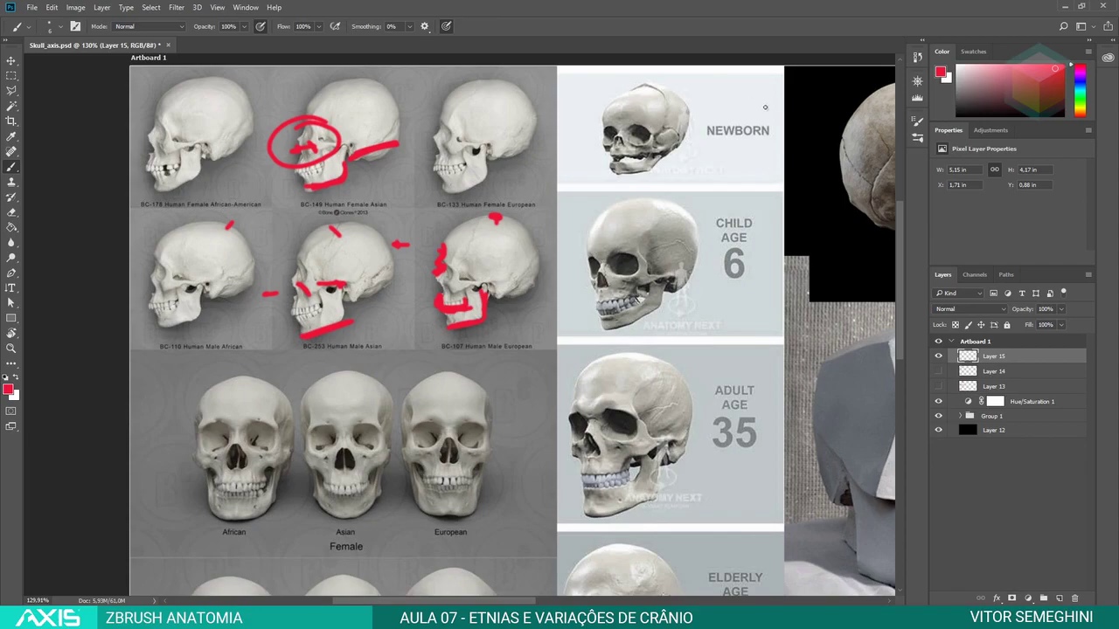
{"action": "scroll", "coordinate": [682, 224], "scroll_direction": "down", "scroll_amount": 1}
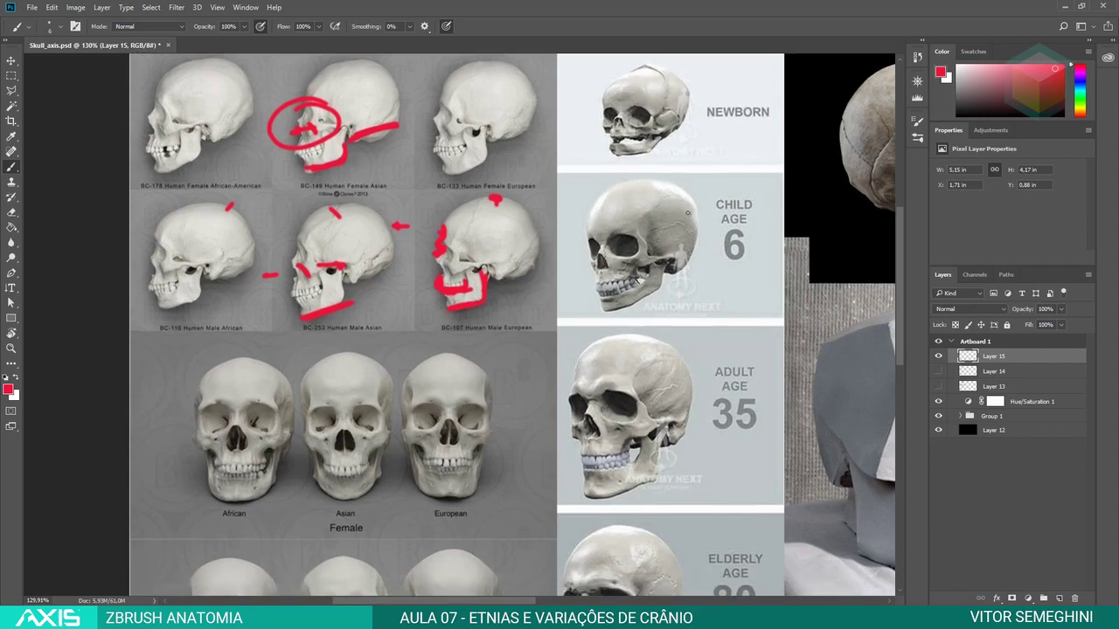
{"action": "scroll", "coordinate": [687, 212], "scroll_direction": "down", "scroll_amount": 2}
{"action": "scroll", "coordinate": [657, 295], "scroll_direction": "down", "scroll_amount": 2}
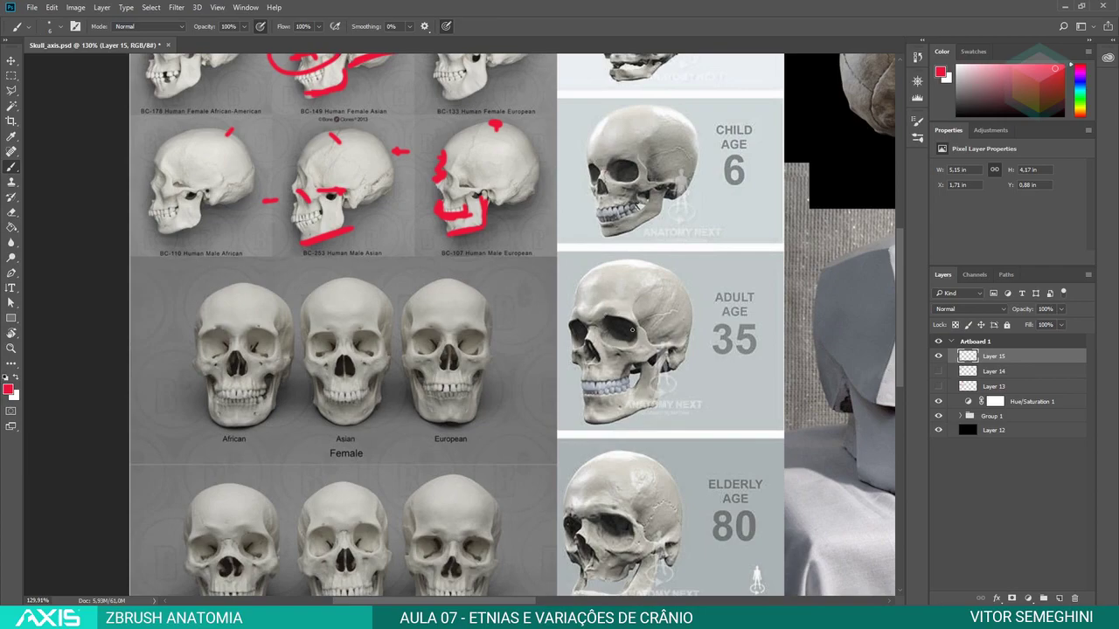
{"action": "scroll", "coordinate": [739, 311], "scroll_direction": "down", "scroll_amount": 1}
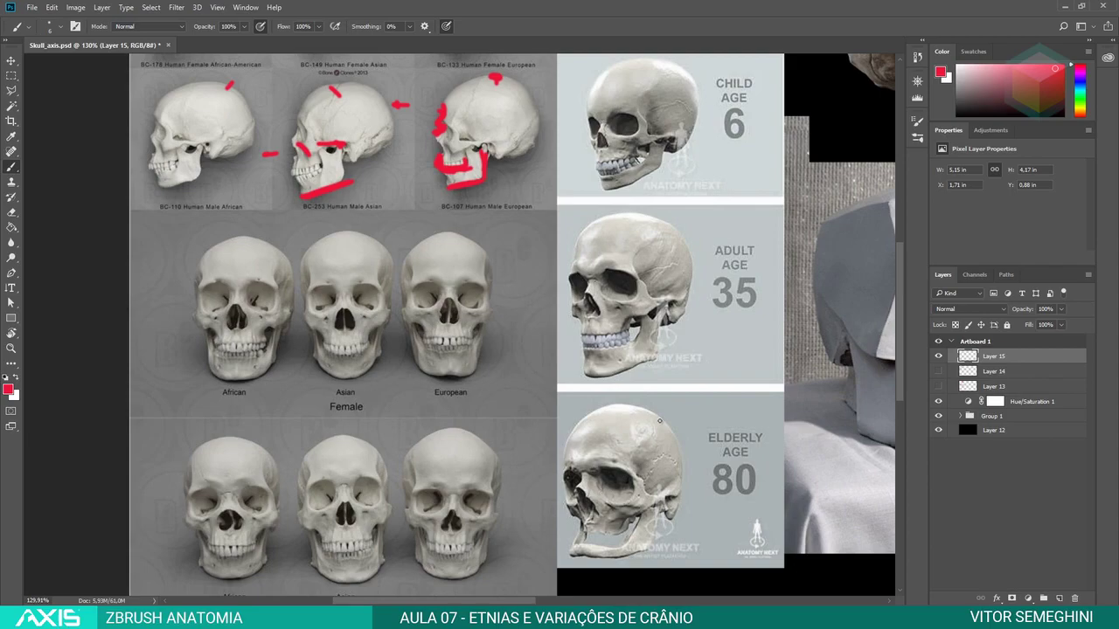
{"action": "scroll", "coordinate": [641, 404], "scroll_direction": "down", "scroll_amount": 1, "text": "alt"}
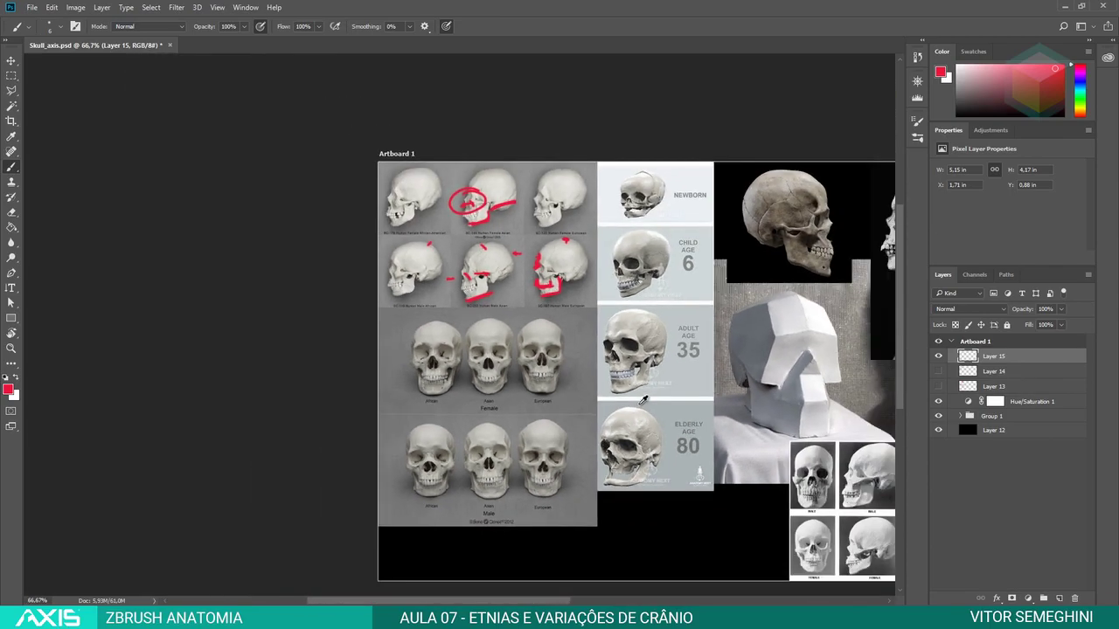
- Zoom to the side-view skull photo and try red temple strokes, undoing each attempt
{"action": "left_click_drag", "start_coordinate": [835, 319], "coordinate": [635, 323]}
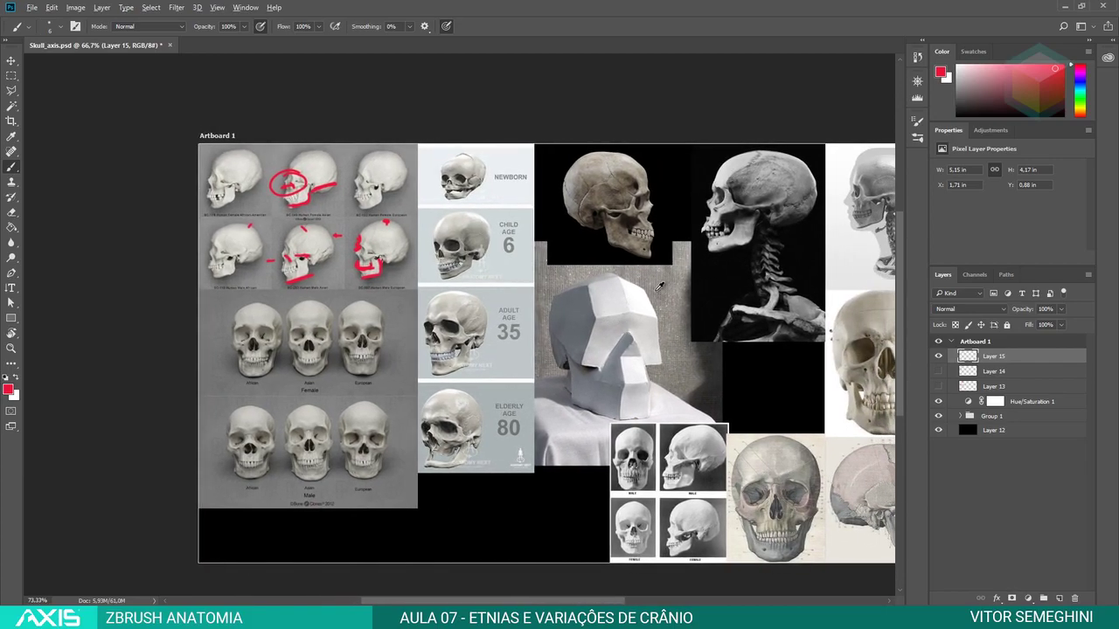
{"action": "scroll", "coordinate": [665, 292], "scroll_direction": "up", "scroll_amount": 1, "text": "alt"}
{"action": "scroll", "coordinate": [658, 301], "scroll_direction": "up", "scroll_amount": 1, "text": "alt"}
{"action": "scroll", "coordinate": [650, 312], "scroll_direction": "up", "scroll_amount": 1, "text": "alt"}
{"action": "scroll", "coordinate": [643, 298], "scroll_direction": "up", "scroll_amount": 2, "text": "alt"}
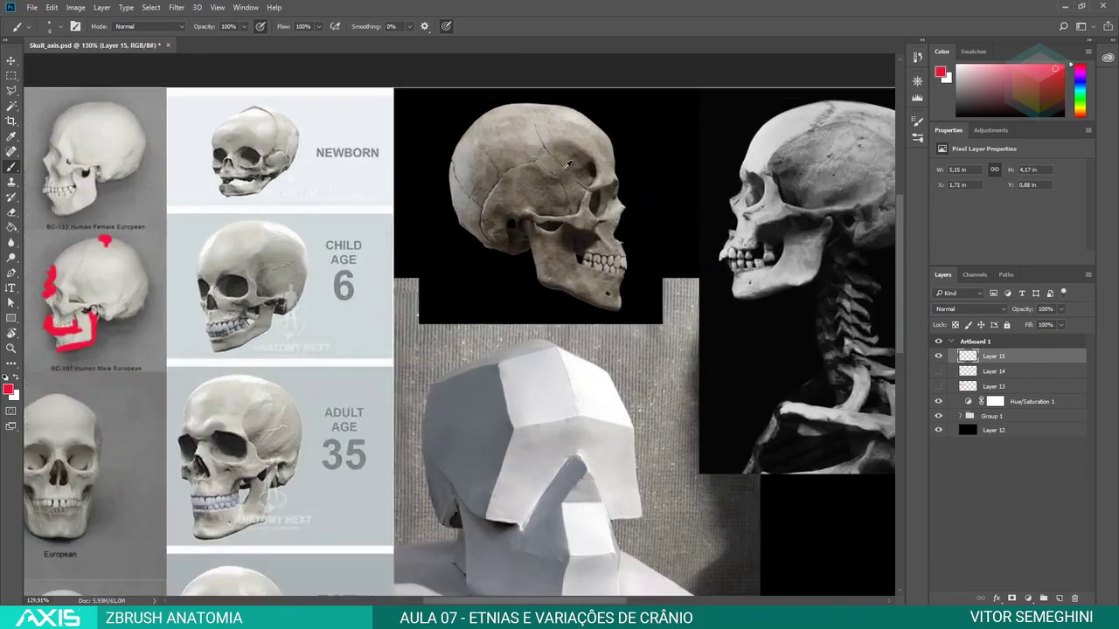
{"action": "scroll", "coordinate": [626, 271], "scroll_direction": "up", "scroll_amount": 1, "text": "alt"}
{"action": "scroll", "coordinate": [612, 253], "scroll_direction": "up", "scroll_amount": 1, "text": "alt"}
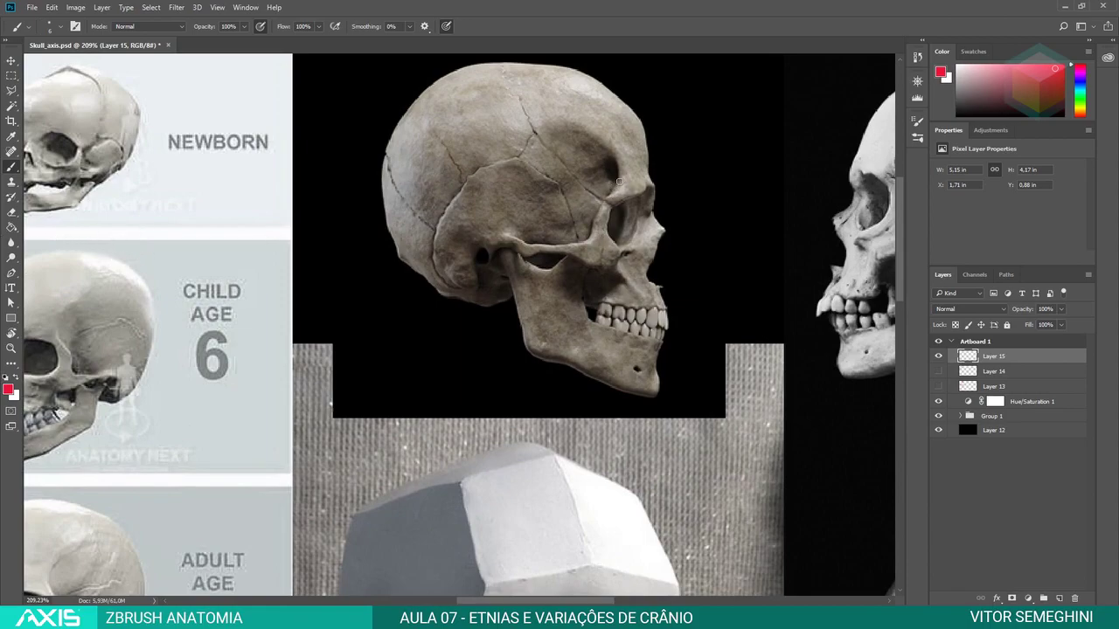
{"action": "left_click_drag", "start_coordinate": [617, 181], "coordinate": [561, 213]}
{"action": "key", "text": "ctrl+z"}
{"action": "left_click_drag", "start_coordinate": [618, 178], "coordinate": [588, 239]}
{"action": "key", "text": "ctrl+z"}
{"action": "mouse_move", "coordinate": [602, 199]}
{"action": "left_mouse_down"}
{"action": "mouse_move", "coordinate": [589, 232]}
{"action": "mouse_move", "coordinate": [589, 220]}
{"action": "mouse_move", "coordinate": [522, 247]}
{"action": "mouse_move", "coordinate": [604, 268]}
{"action": "mouse_move", "coordinate": [626, 252]}
{"action": "mouse_move", "coordinate": [602, 267]}
{"action": "mouse_move", "coordinate": [570, 251]}
{"action": "left_mouse_up"}
{"action": "key", "text": "ctrl+z"}
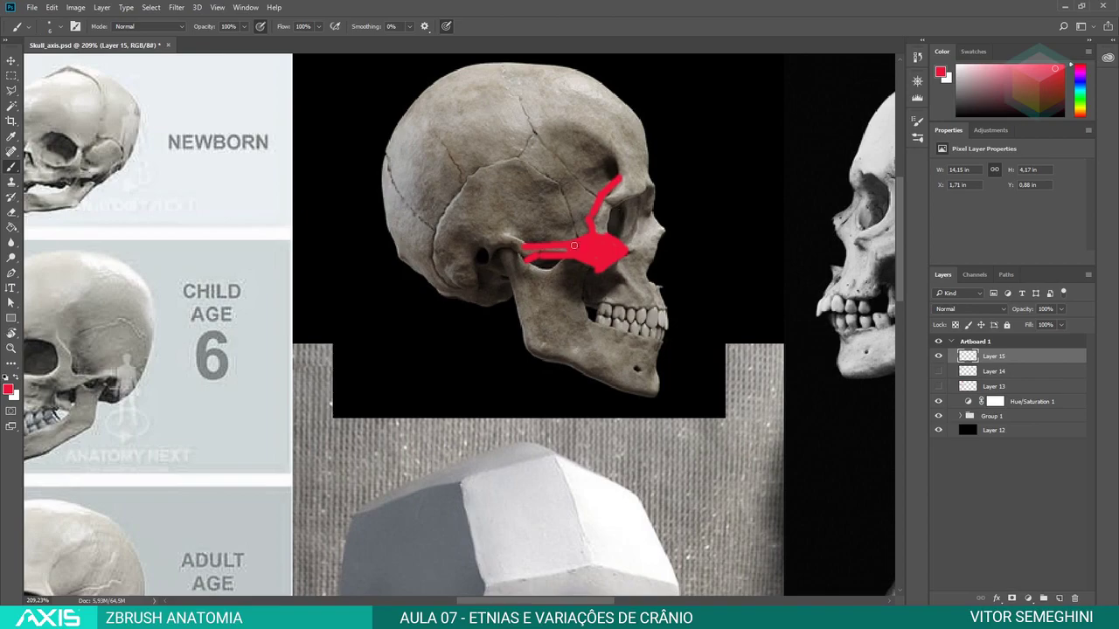
- Paint red strokes on the jaw below the cheekbone and along the mandible's lower edge
{"action": "mouse_move", "coordinate": [513, 285]}
{"action": "left_mouse_down"}
{"action": "mouse_move", "coordinate": [584, 289]}
{"action": "mouse_move", "coordinate": [510, 284]}
{"action": "left_mouse_up"}
{"action": "left_click_drag", "start_coordinate": [523, 345], "coordinate": [656, 391]}
{"action": "left_click_drag", "start_coordinate": [556, 360], "coordinate": [517, 348]}
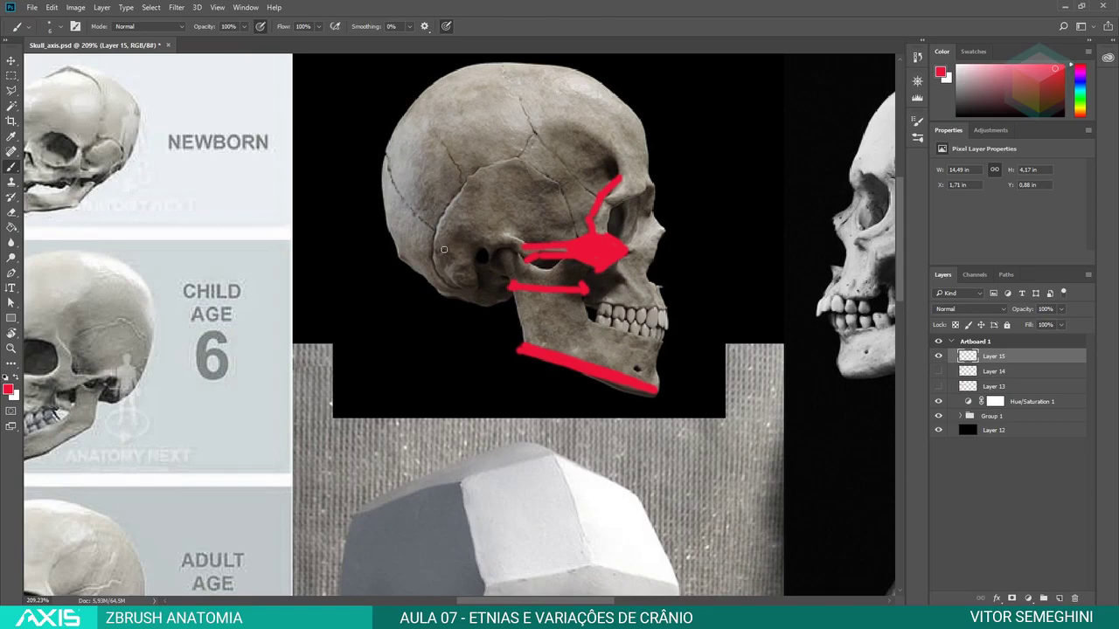
{"action": "key", "text": "ctrl+0"}
- Trace the top and back of the male cranium in red and add an arrow on the female skull
{"action": "left_click_drag", "start_coordinate": [515, 411], "coordinate": [498, 278]}
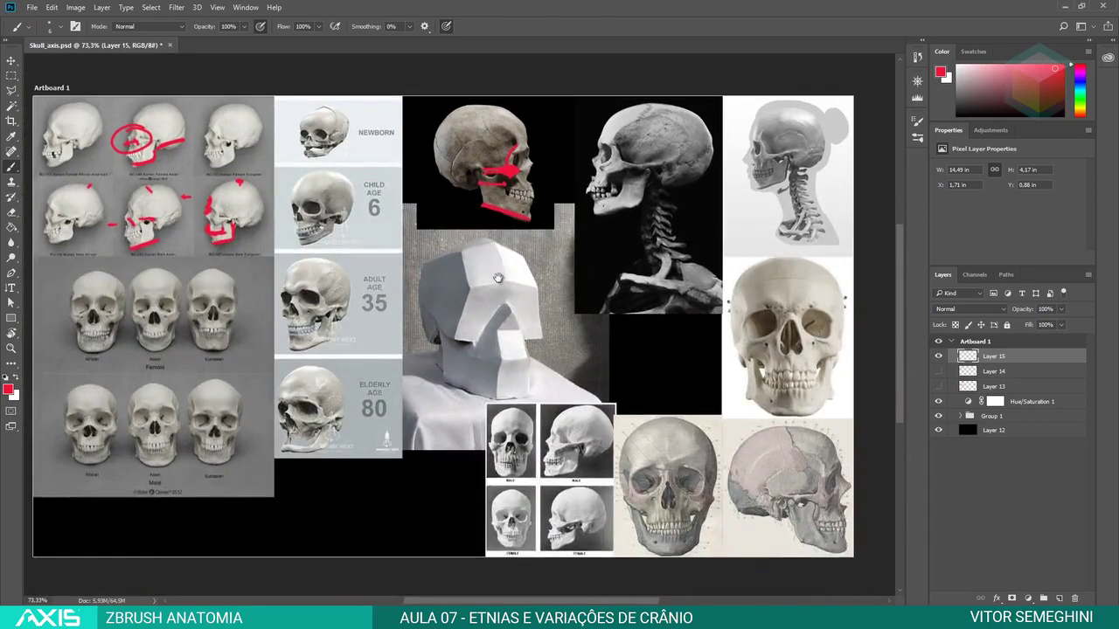
{"action": "scroll", "coordinate": [566, 452], "scroll_direction": "up", "scroll_amount": 5, "text": "alt"}
{"action": "left_click_drag", "start_coordinate": [577, 463], "coordinate": [564, 405]}
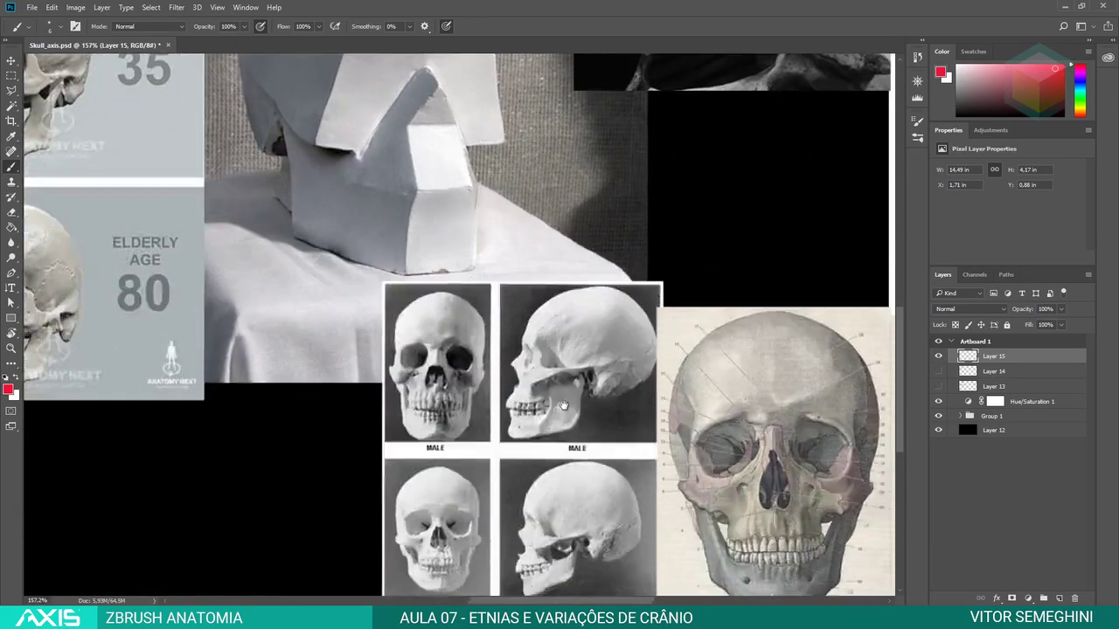
{"action": "scroll", "coordinate": [564, 404], "scroll_direction": "up", "scroll_amount": 2, "text": "alt"}
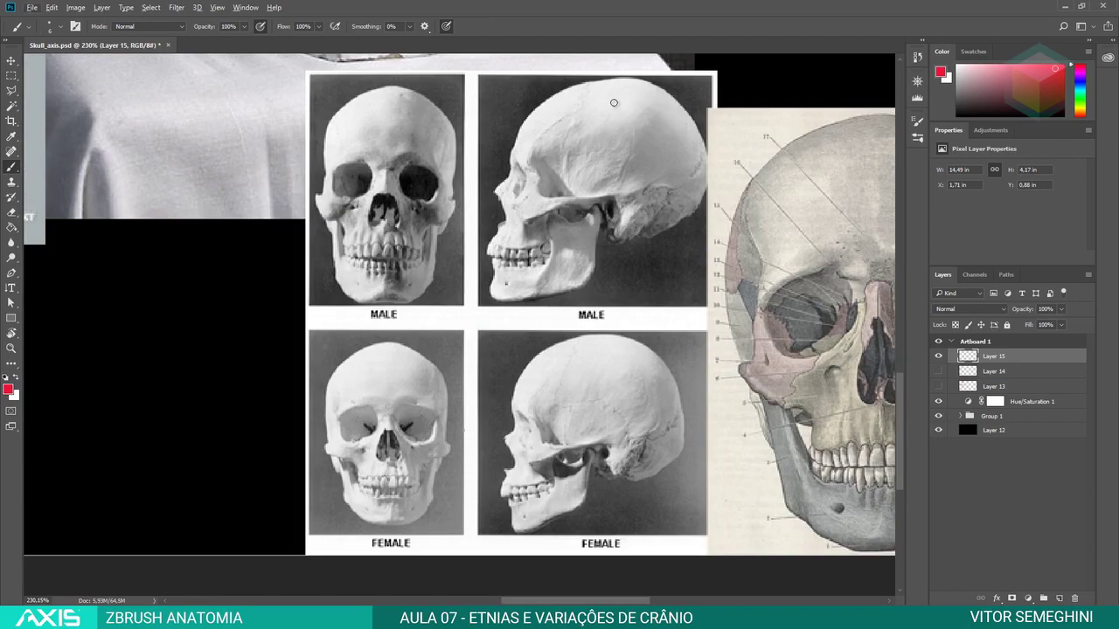
{"action": "mouse_move", "coordinate": [588, 87]}
{"action": "left_mouse_down"}
{"action": "mouse_move", "coordinate": [689, 105]}
{"action": "mouse_move", "coordinate": [710, 129]}
{"action": "mouse_move", "coordinate": [705, 170]}
{"action": "mouse_move", "coordinate": [665, 210]}
{"action": "left_mouse_up"}
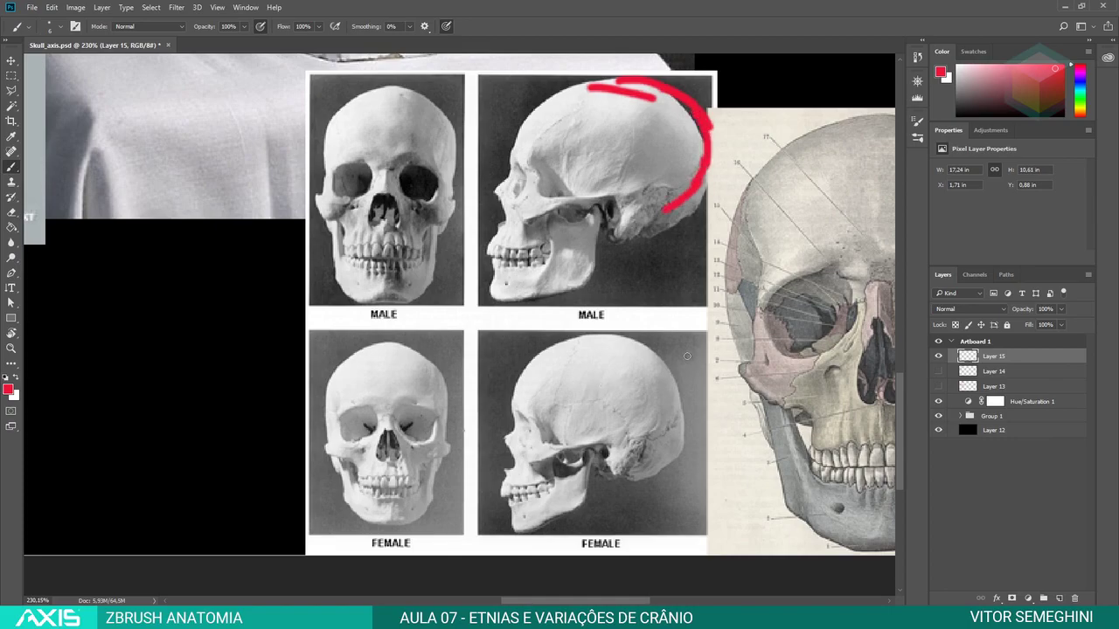
{"action": "left_click_drag", "start_coordinate": [700, 337], "coordinate": [668, 351]}
- Trace the male skull's jaw ramus and continue the red line along the jaw base
{"action": "left_click_drag", "start_coordinate": [599, 224], "coordinate": [572, 294]}
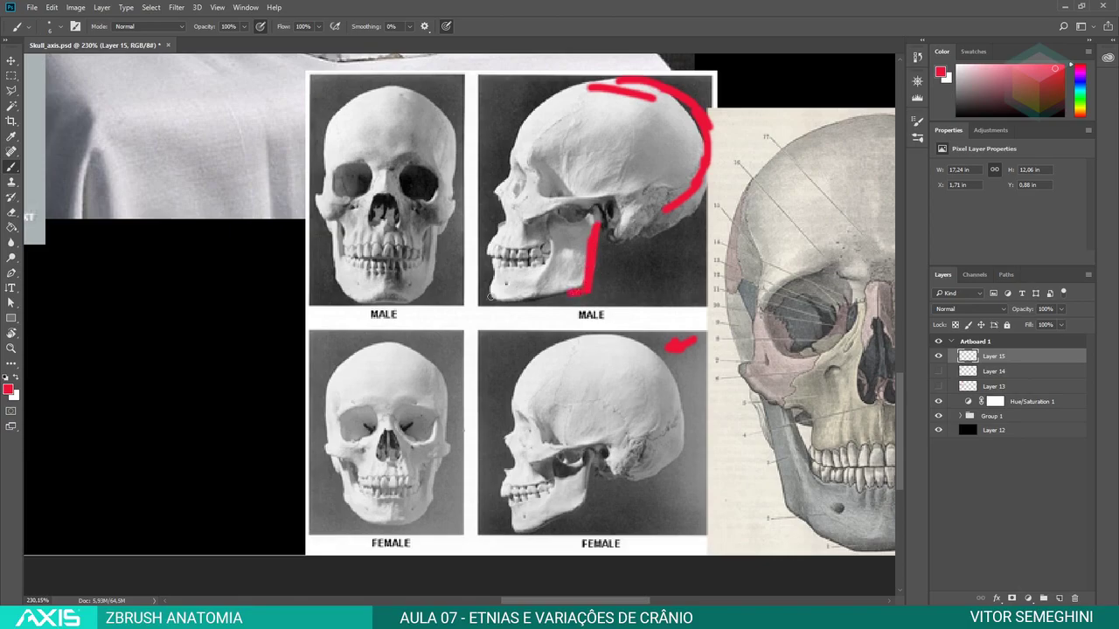
{"action": "left_click", "coordinate": [479, 295], "text": "shift"}
{"action": "left_click_drag", "start_coordinate": [495, 266], "coordinate": [489, 293]}
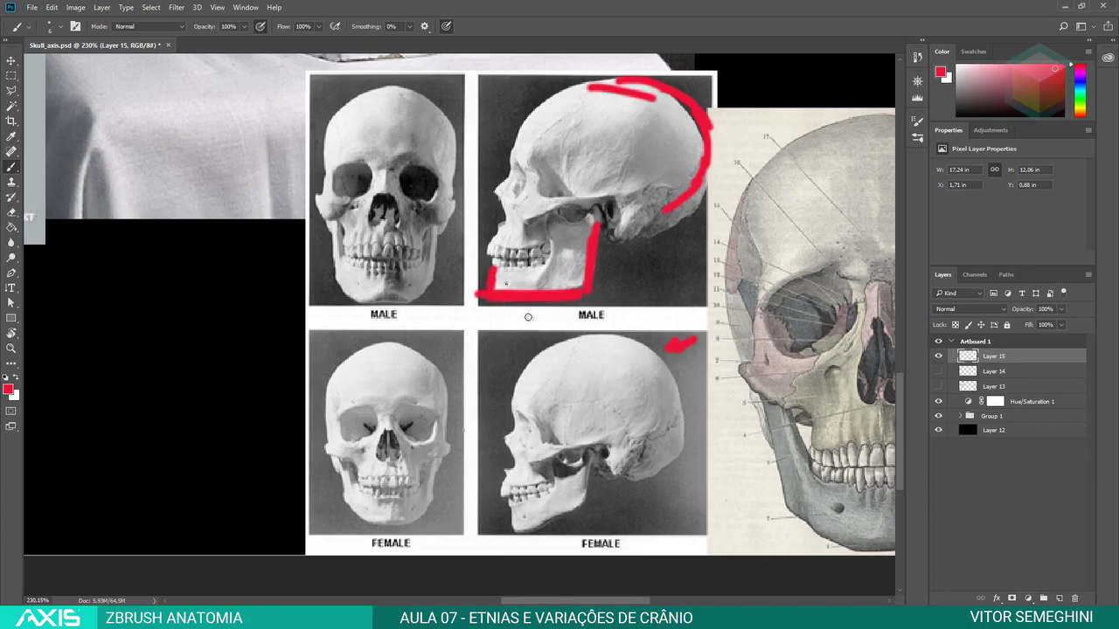
{"action": "scroll", "coordinate": [529, 317], "scroll_direction": "down", "scroll_amount": 2, "text": "alt"}
{"action": "scroll", "coordinate": [528, 318], "scroll_direction": "down", "scroll_amount": 2, "text": "alt"}
{"action": "scroll", "coordinate": [533, 297], "scroll_direction": "down", "scroll_amount": 2, "text": "alt"}
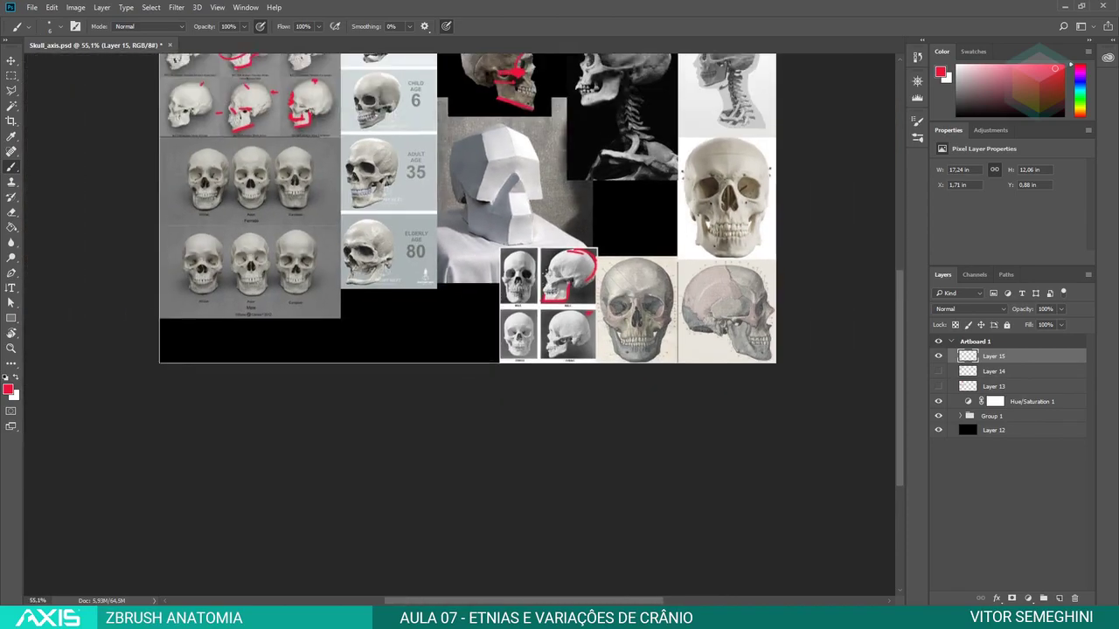
{"action": "scroll", "coordinate": [542, 271], "scroll_direction": "down", "scroll_amount": 1, "text": "alt"}
{"action": "scroll", "coordinate": [540, 271], "scroll_direction": "up", "scroll_amount": 2, "text": "alt"}
{"action": "scroll", "coordinate": [507, 276], "scroll_direction": "up", "scroll_amount": 1, "text": "alt"}
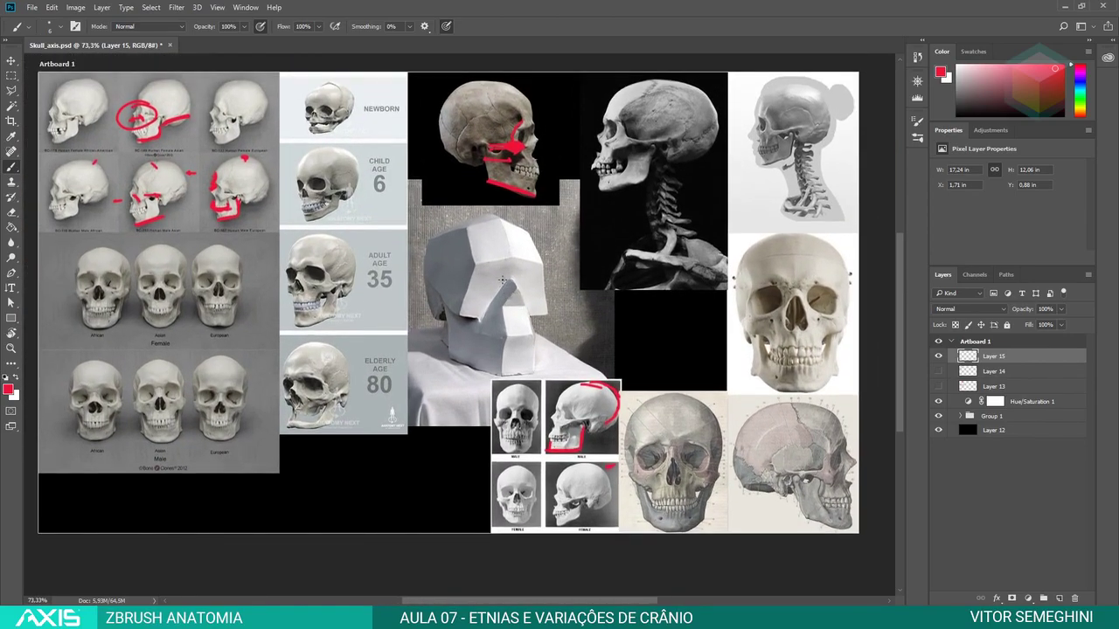
{"action": "scroll", "coordinate": [500, 278], "scroll_direction": "up", "scroll_amount": 1}
{"action": "scroll", "coordinate": [500, 278], "scroll_direction": "up", "scroll_amount": 1}
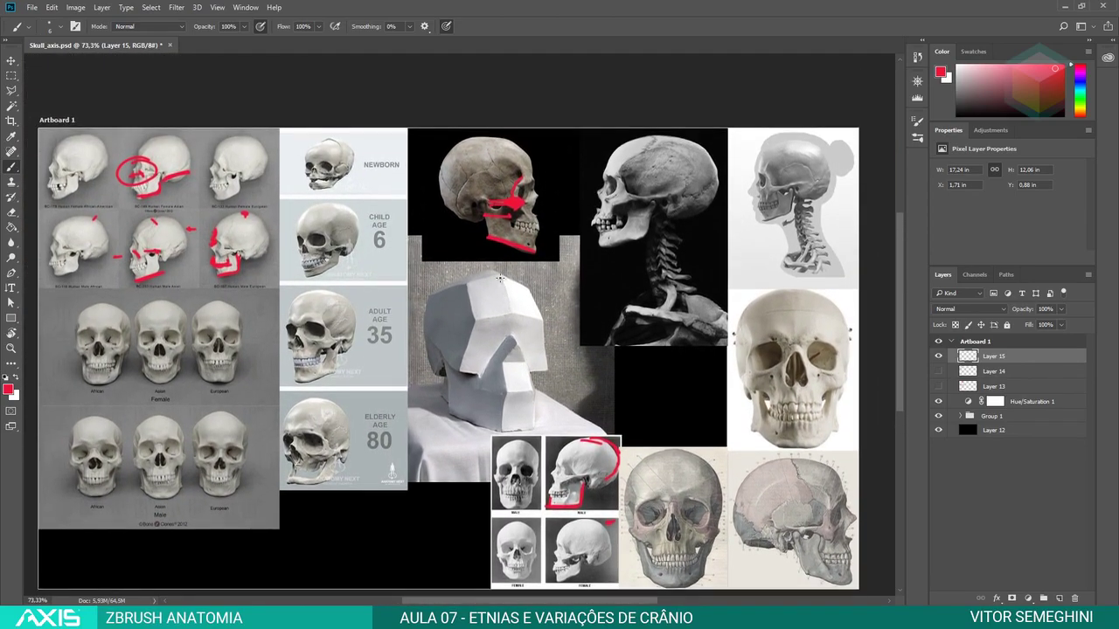